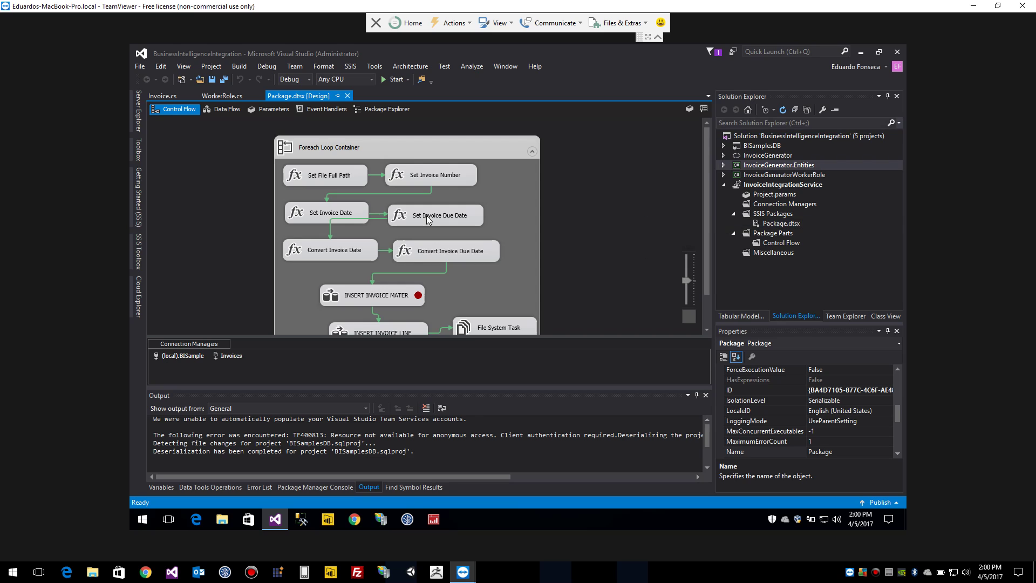
# Close the Package.dtsx design and review the start of the RunAsync method in WorkerRole.cs, including the categories variable.
pyautogui.scroll(-1, 353, 191)
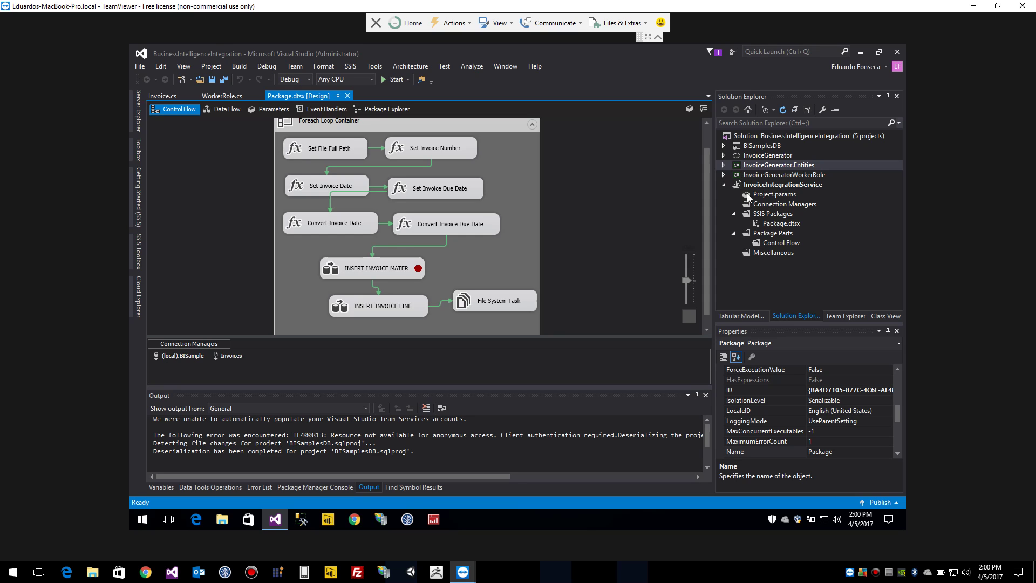
pyautogui.click(345, 96)
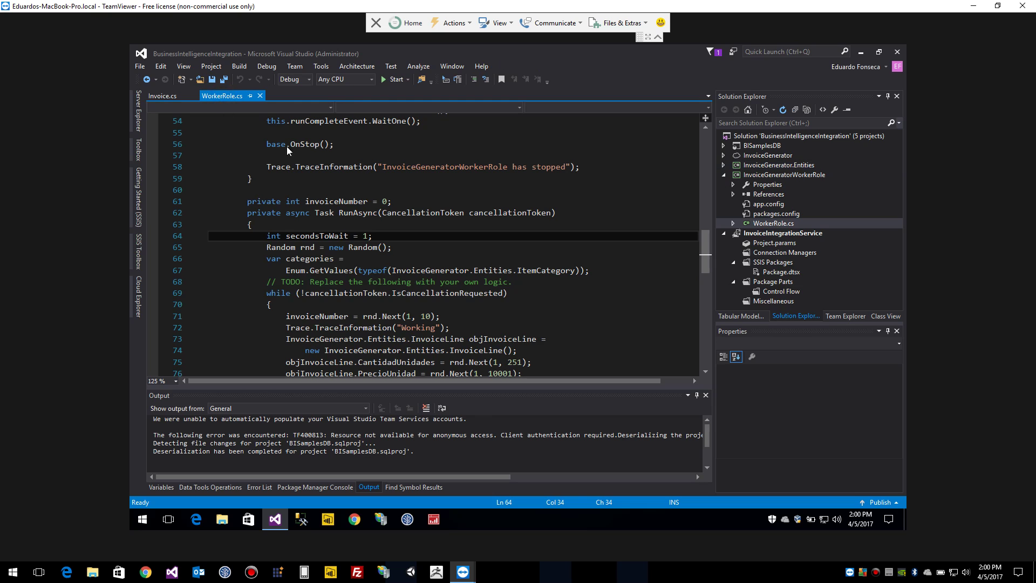
pyautogui.click(385, 213)
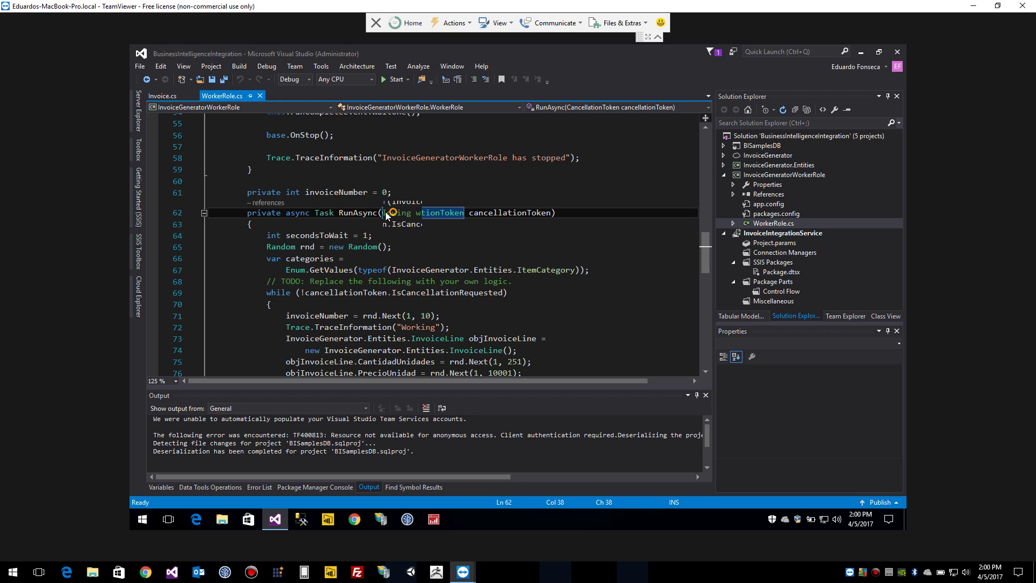
pyautogui.scroll(-2, 386, 215)
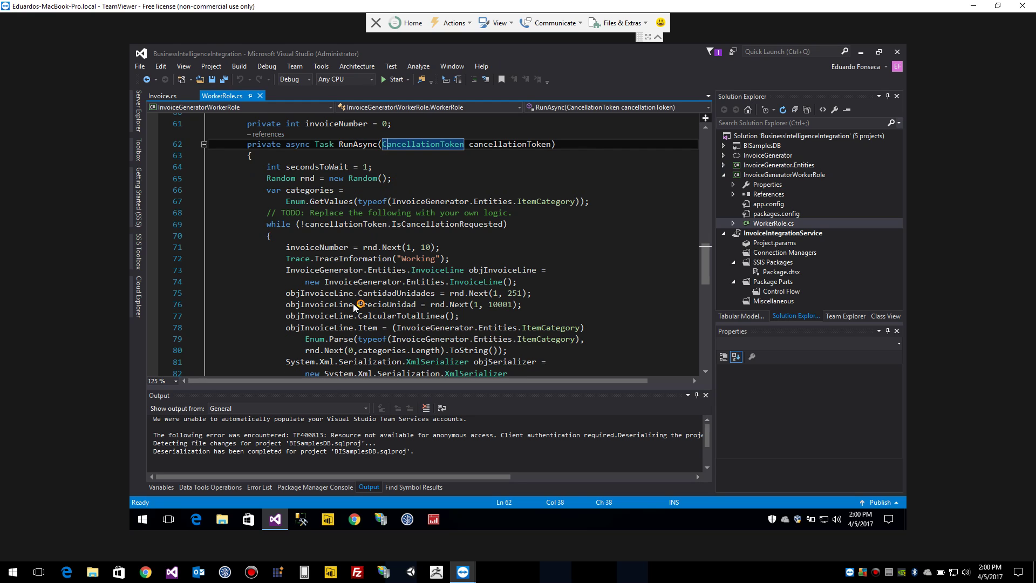
pyautogui.click(312, 189)
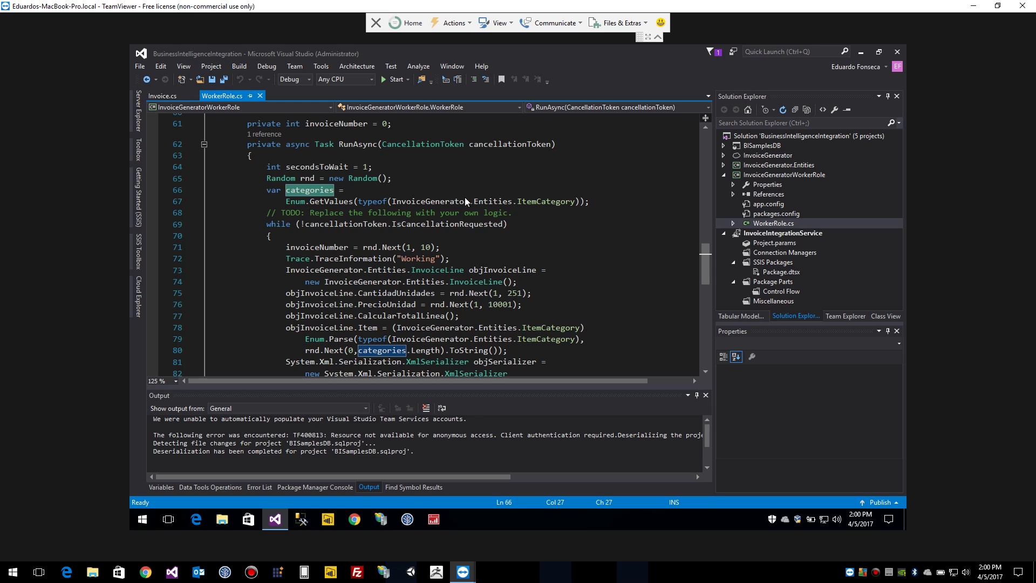
# Go to the definition of the ItemCategory enum used in RunAsync and examine its members from Router to Toothpaste.
pyautogui.moveTo(325, 199)
pyautogui.doubleClick(541, 202)
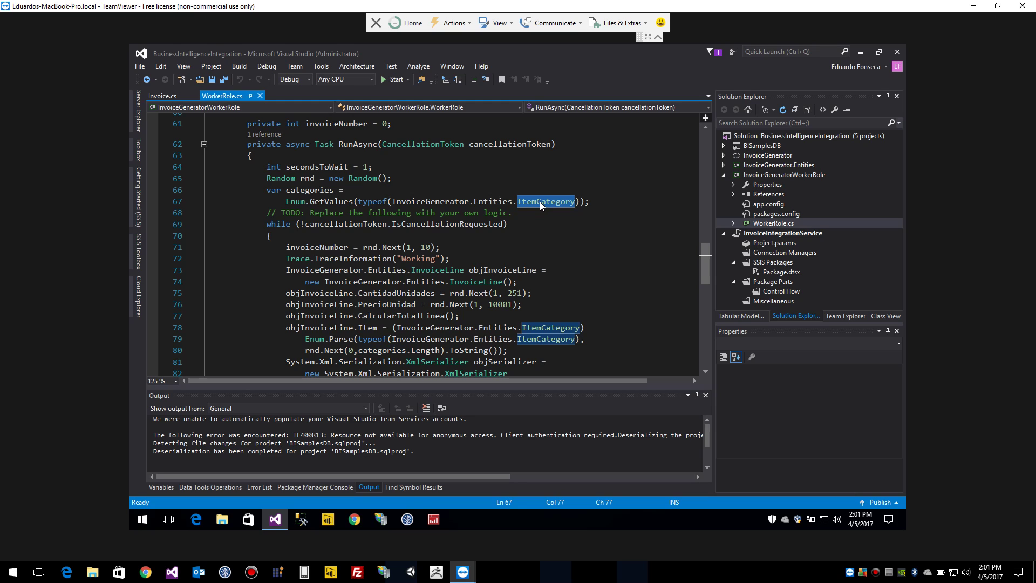
pyautogui.press('F12')
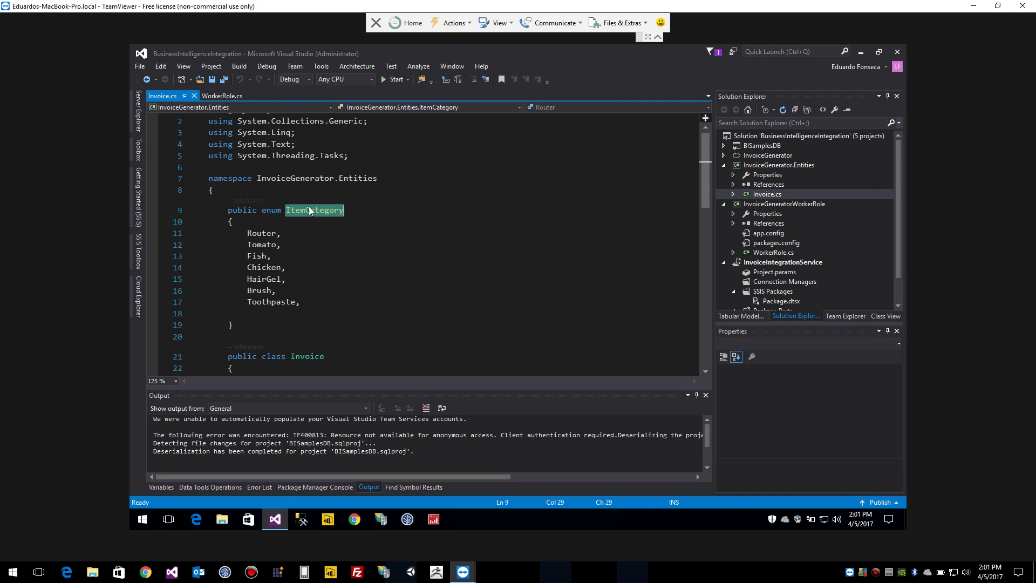
pyautogui.doubleClick(262, 233)
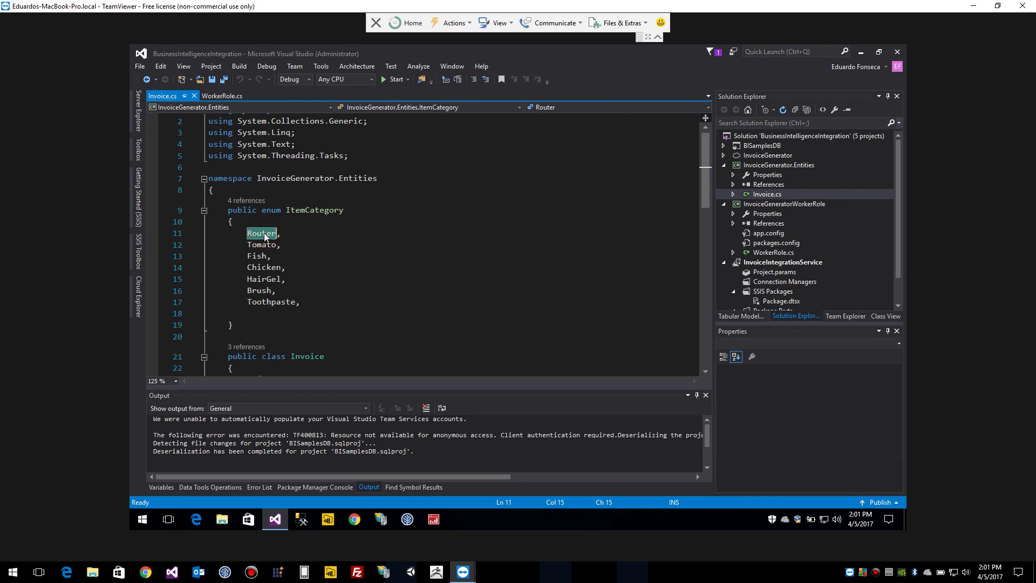
pyautogui.doubleClick(261, 244)
pyautogui.click(259, 257)
pyautogui.click(265, 268)
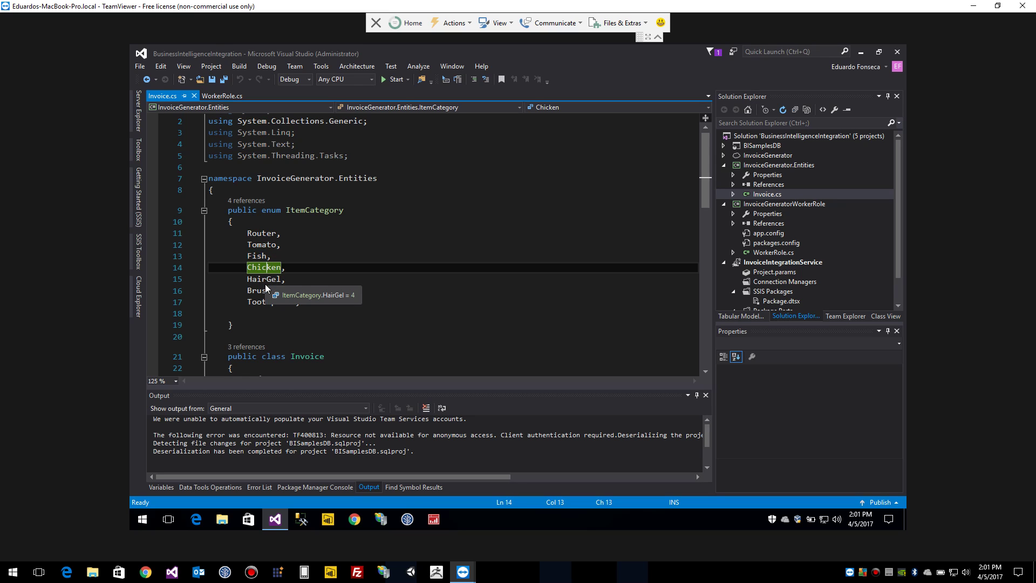
pyautogui.click(265, 280)
pyautogui.doubleClick(259, 291)
pyautogui.click(275, 302)
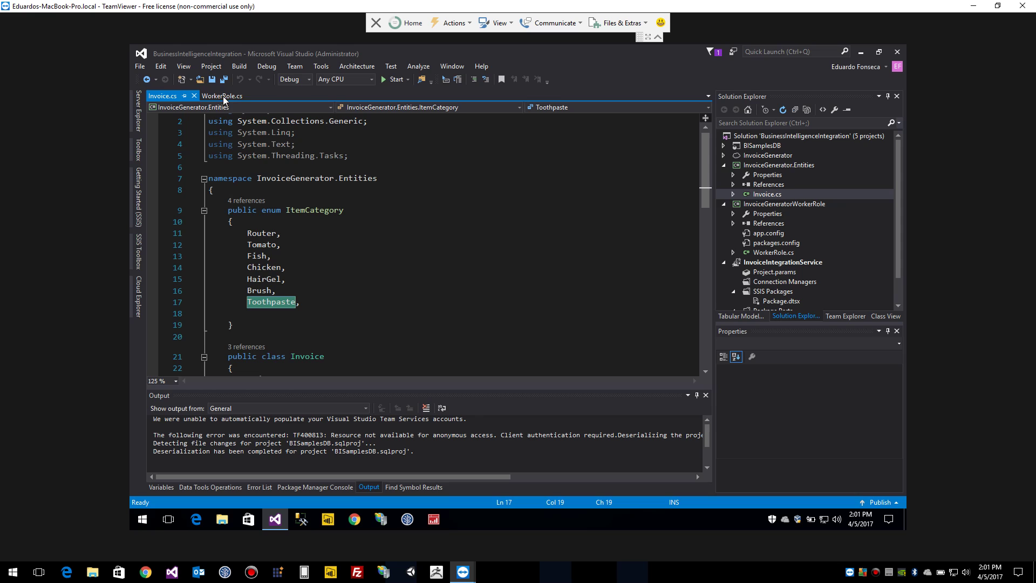
pyautogui.click(253, 232)
pyautogui.click(257, 246)
pyautogui.click(257, 257)
pyautogui.click(258, 268)
pyautogui.click(261, 279)
pyautogui.doubleClick(259, 289)
pyautogui.moveTo(259, 289); pyautogui.dragTo(256, 301)
pyautogui.click(256, 234)
pyautogui.click(279, 282)
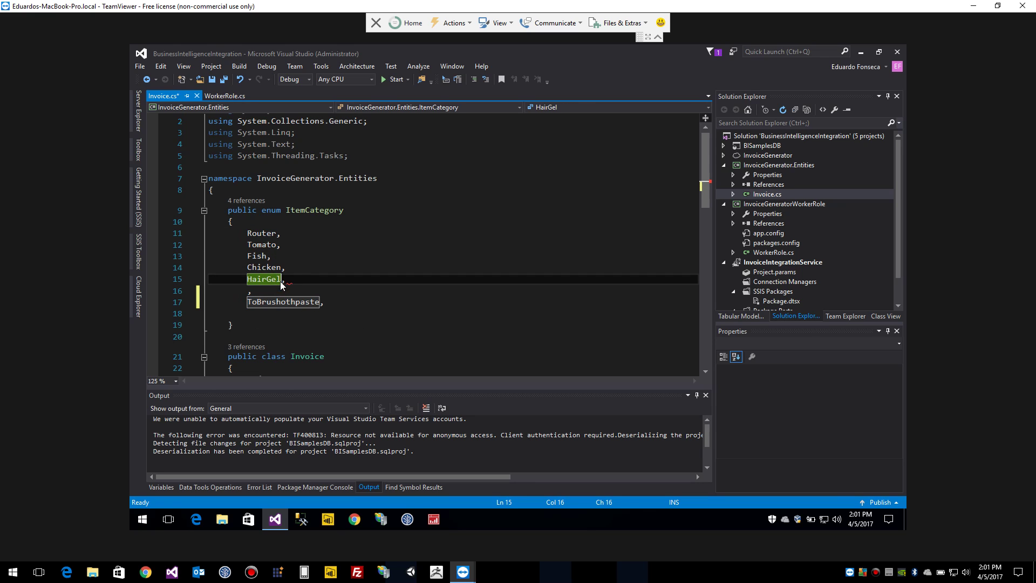
pyautogui.hotkey('ctrl', 'z')
pyautogui.click(286, 279)
pyautogui.doubleClick(255, 291)
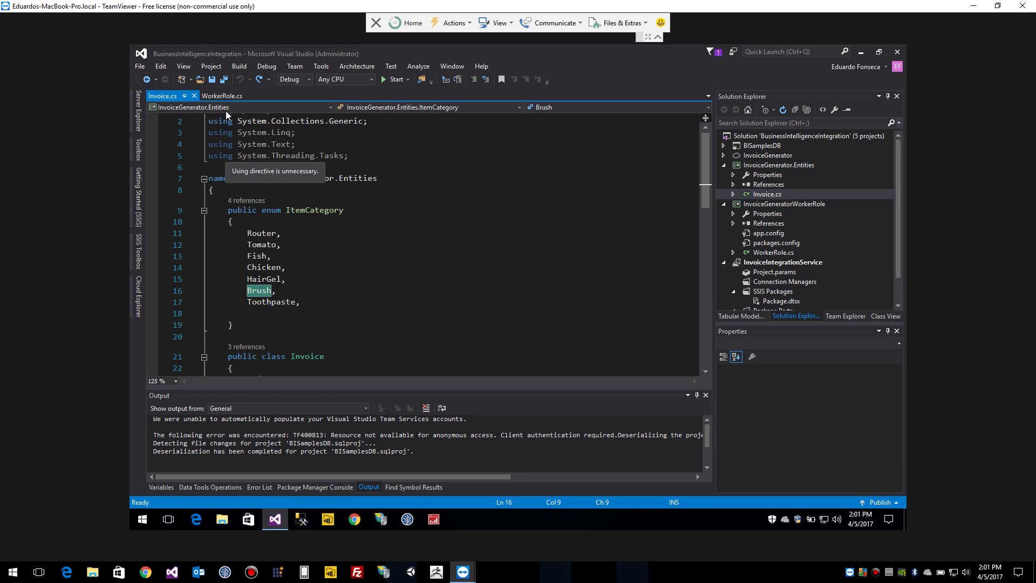
# Return to WorkerRole.cs and examine how the categories variable feeds the random Item value of objInvoiceLine.
pyautogui.click(221, 96)
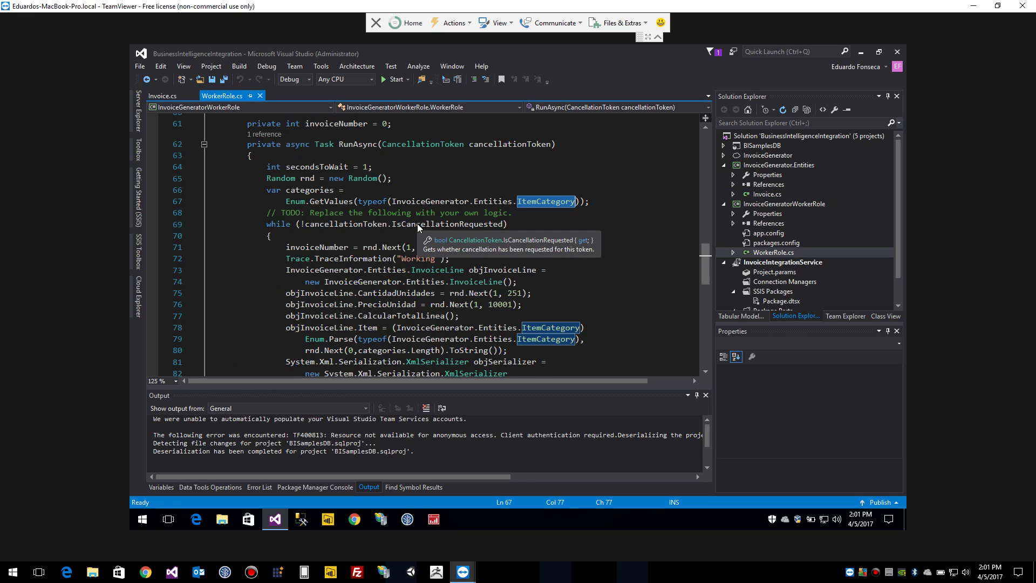
pyautogui.scroll(-2, 417, 224)
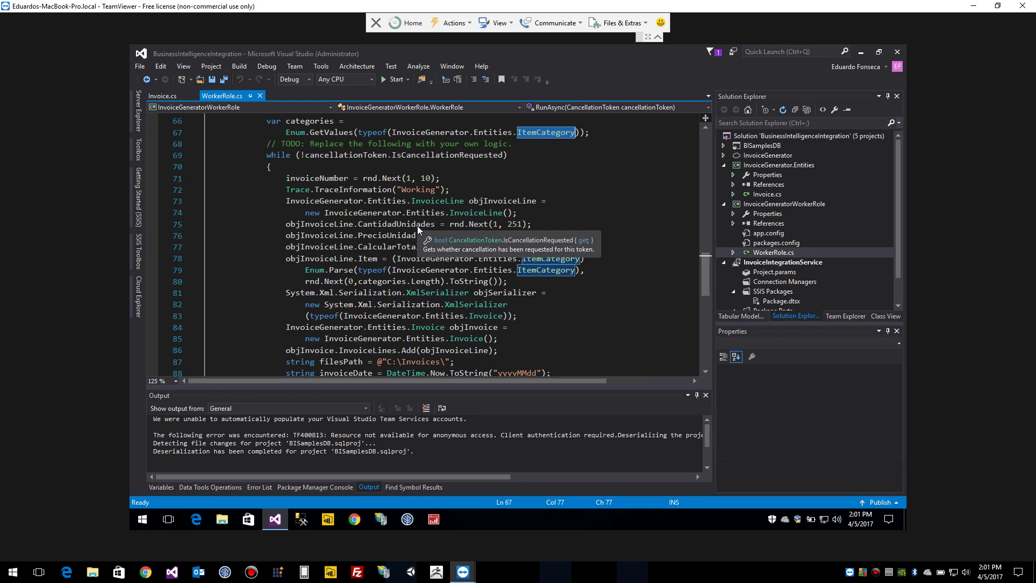
pyautogui.doubleClick(294, 120)
pyautogui.click(299, 127)
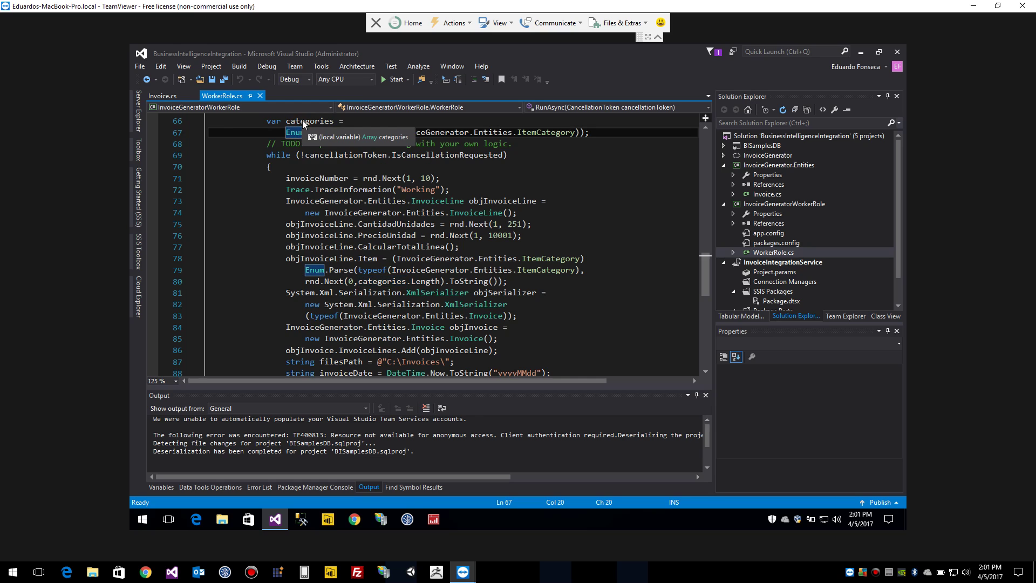
pyautogui.doubleClick(303, 120)
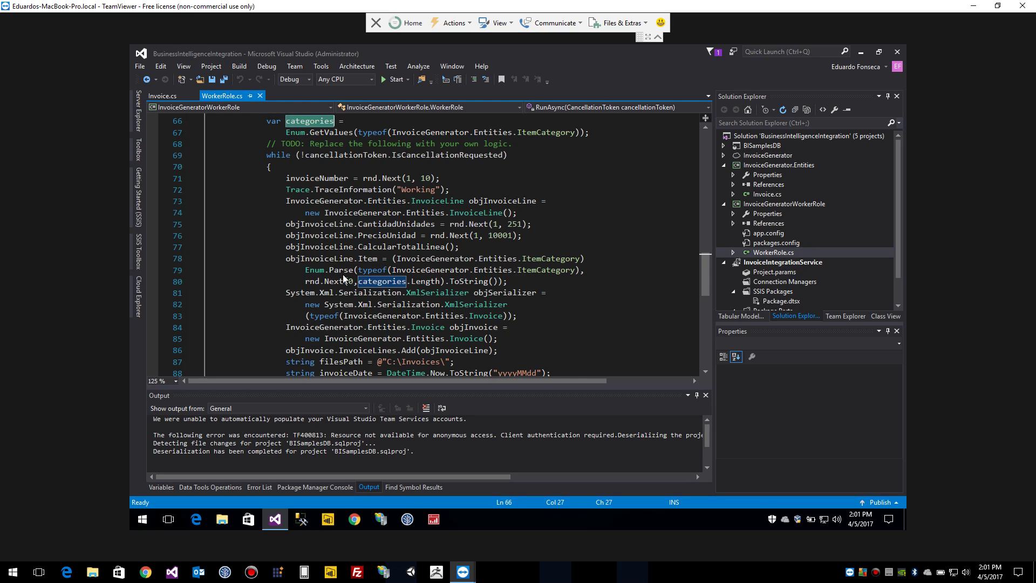
pyautogui.doubleClick(366, 259)
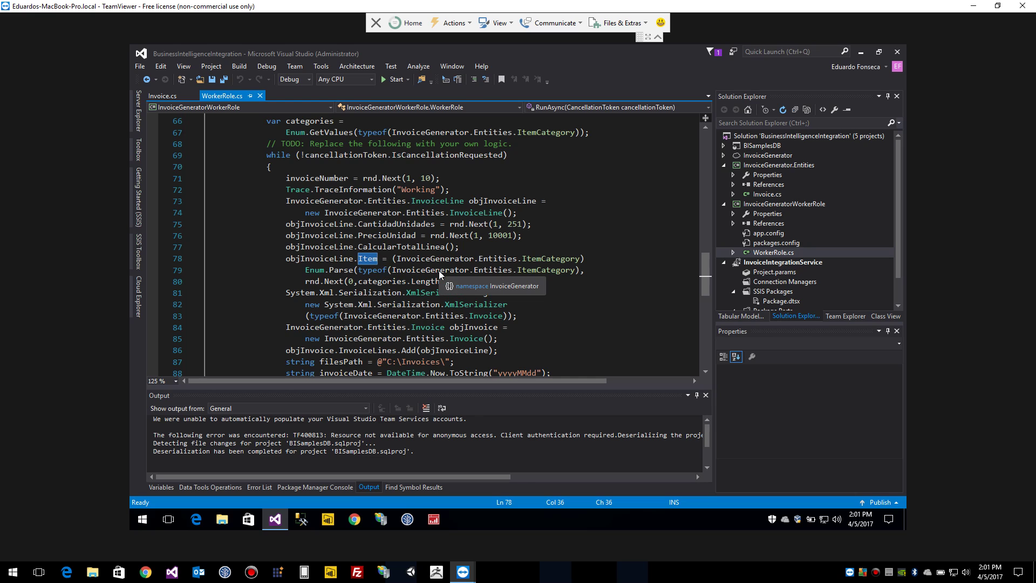
pyautogui.click(354, 281)
pyautogui.write('cat')
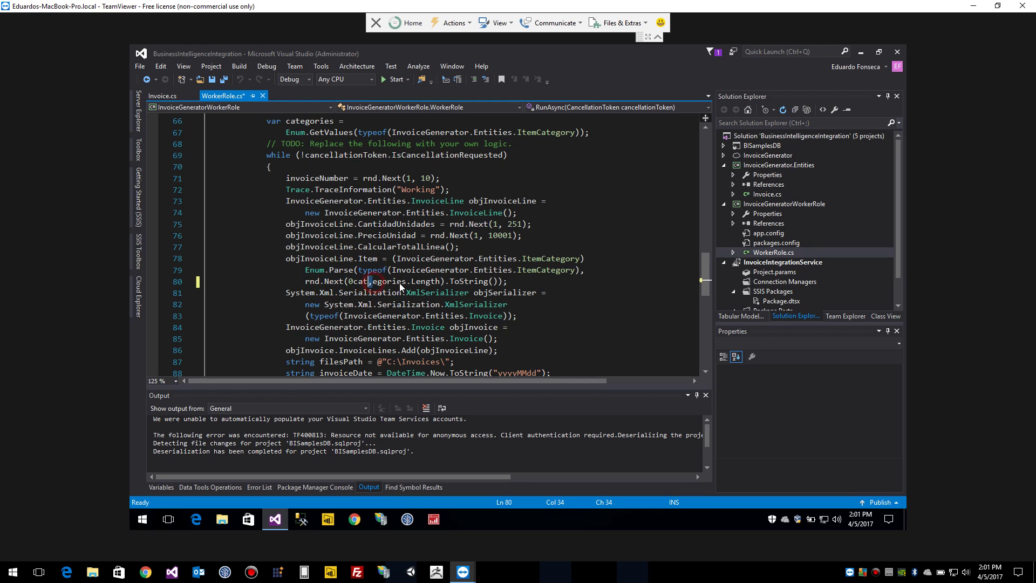
pyautogui.doubleClick(365, 260)
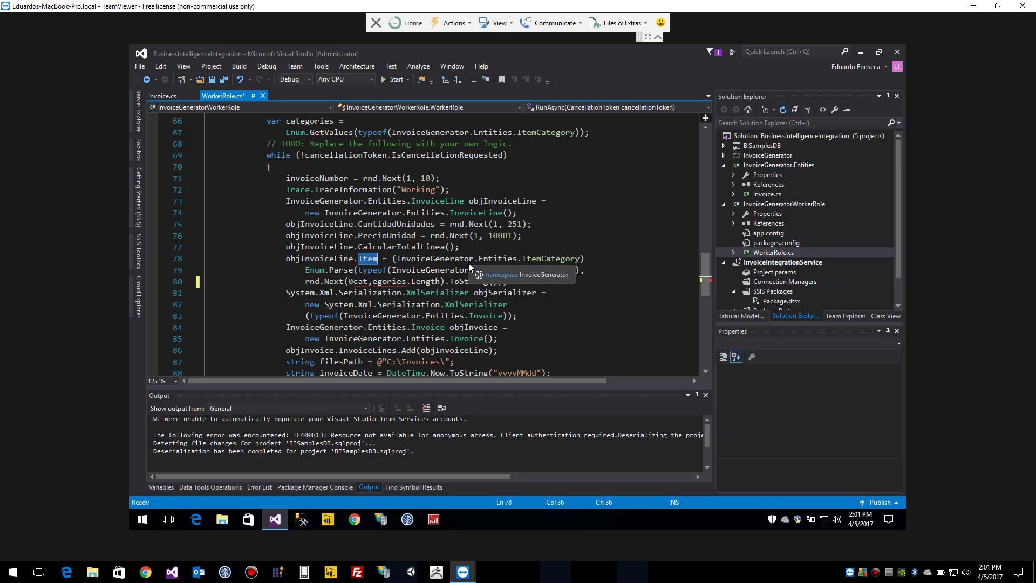
pyautogui.hotkey('ctrl', 'z')
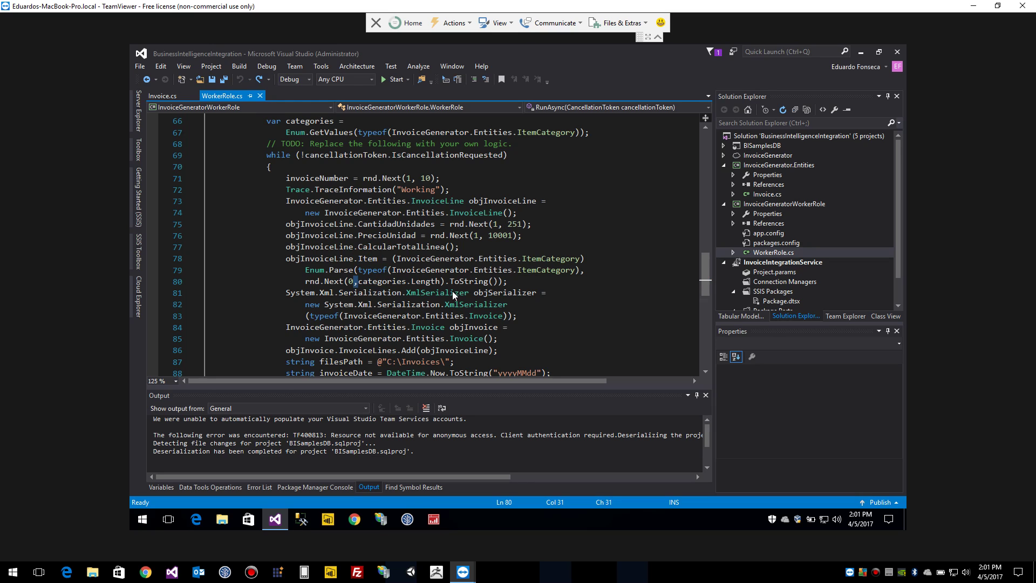
pyautogui.click(521, 280)
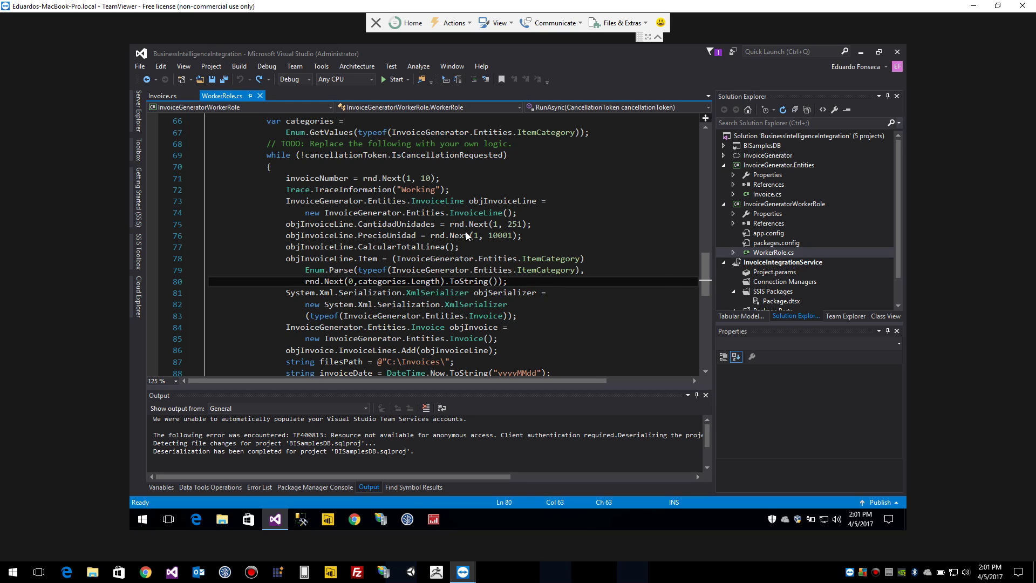
# Examine how RunAsync creates the InvoiceLine object, fills its properties and adds it to a new Invoice.
pyautogui.doubleClick(431, 201)
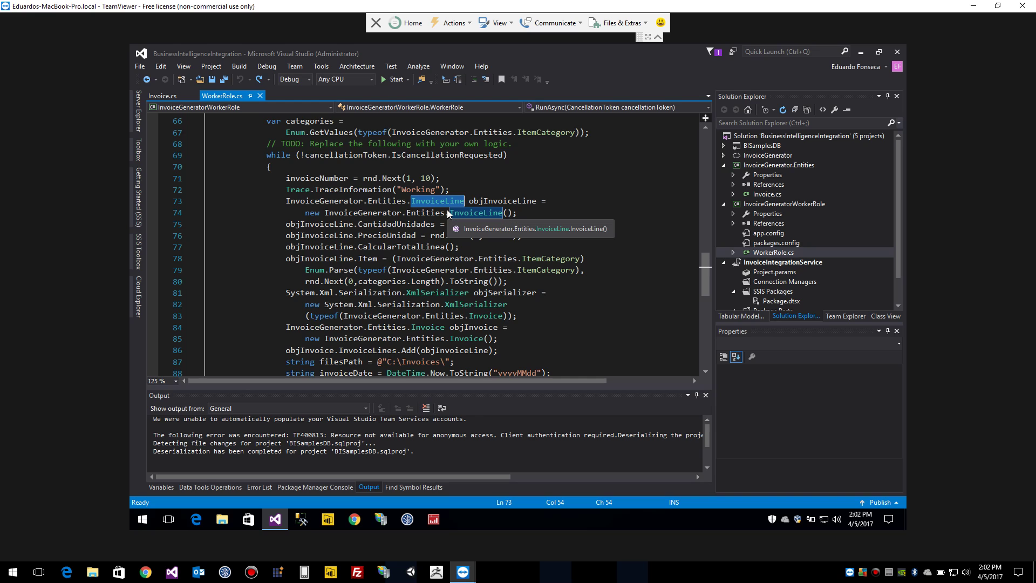
pyautogui.scroll(-2, 448, 213)
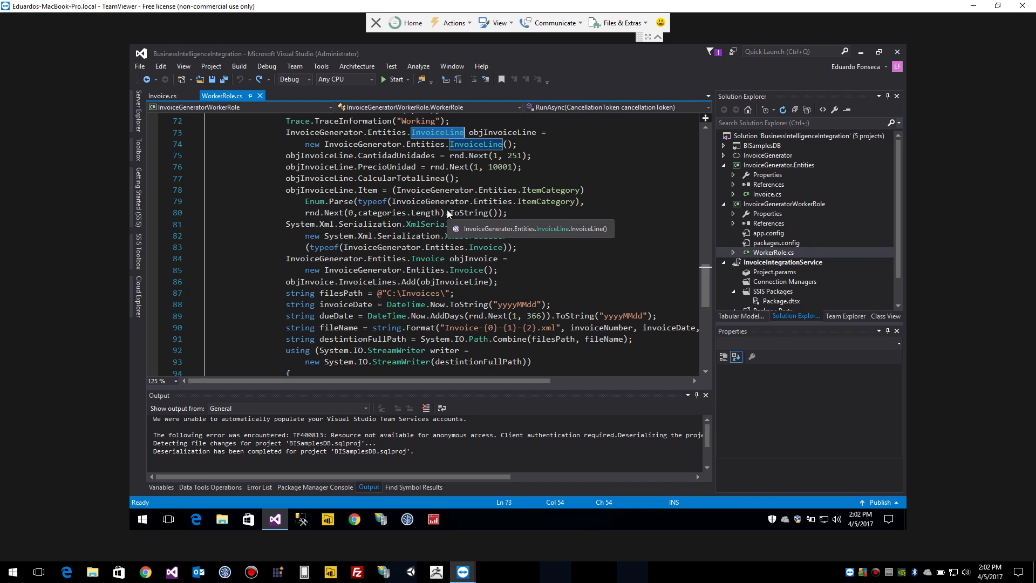
pyautogui.click(330, 157)
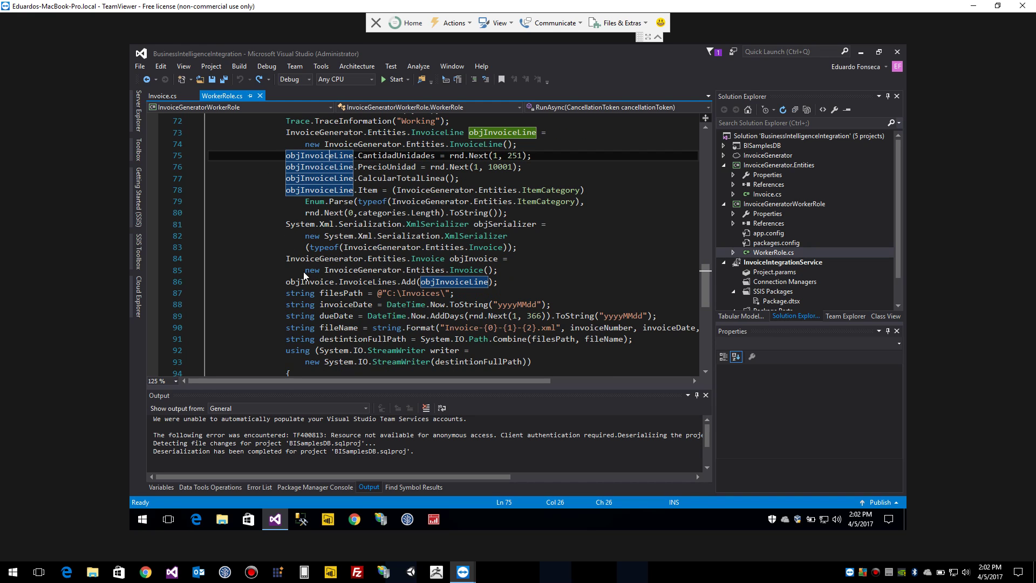
pyautogui.click(437, 270)
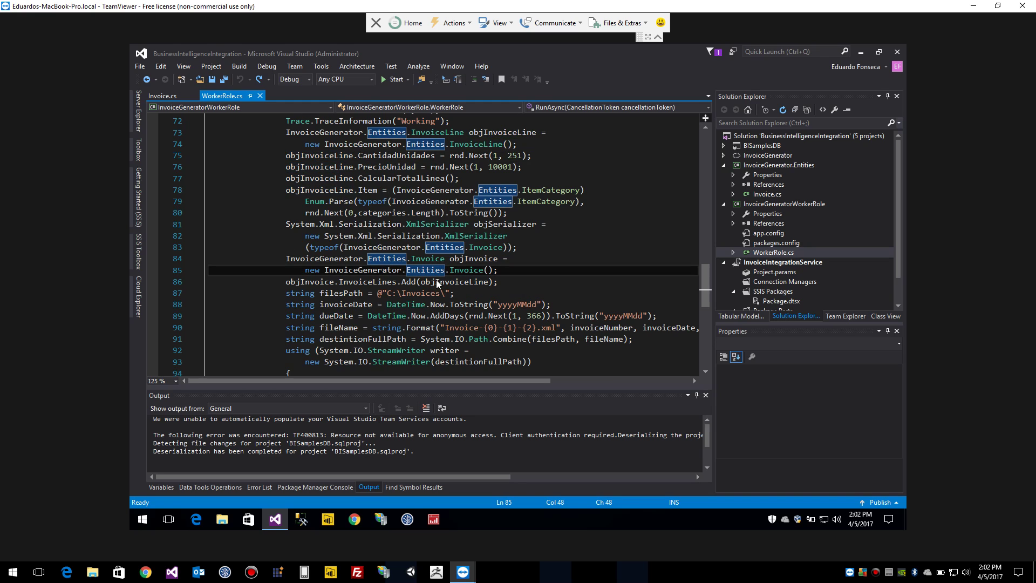
pyautogui.scroll(2, 438, 283)
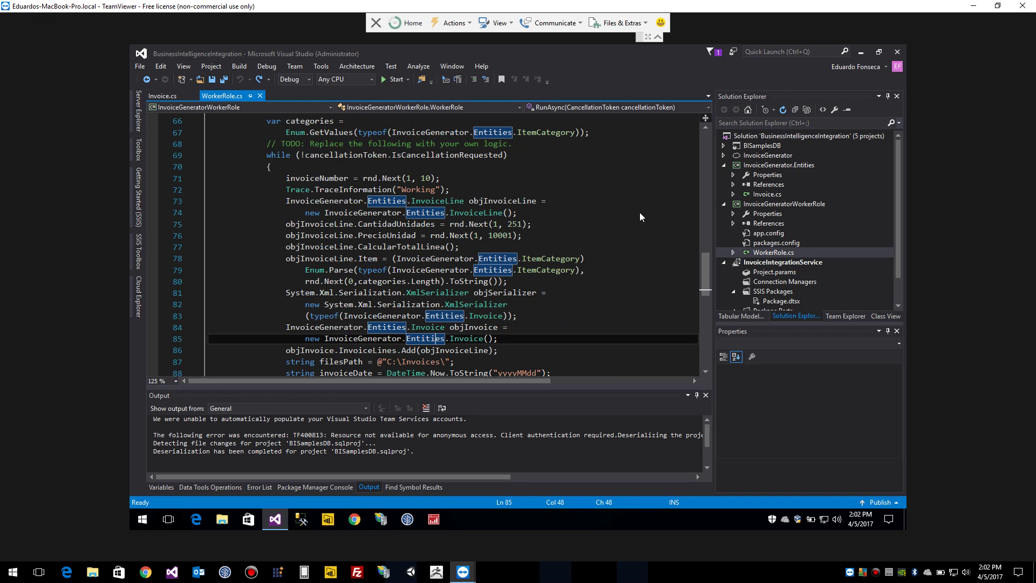
# Open Invoice.cs from the InvoiceGenerator.Entities project and examine the Invoice class and its InvoiceLines list.
pyautogui.click(770, 194)
pyautogui.doubleClick(769, 195)
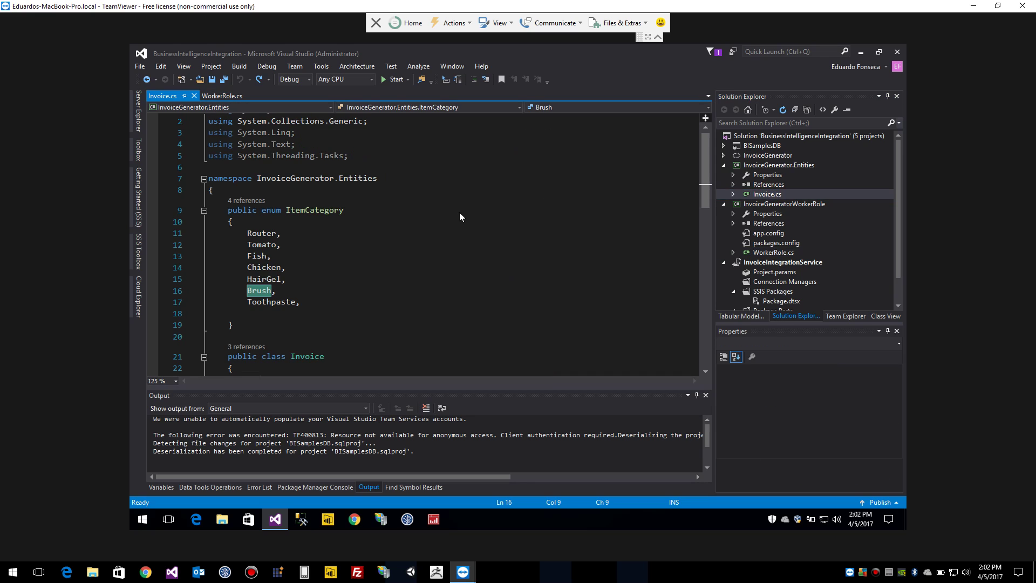
pyautogui.scroll(-2, 459, 212)
pyautogui.scroll(2, 458, 212)
pyautogui.click(302, 211)
pyautogui.scroll(-4, 300, 217)
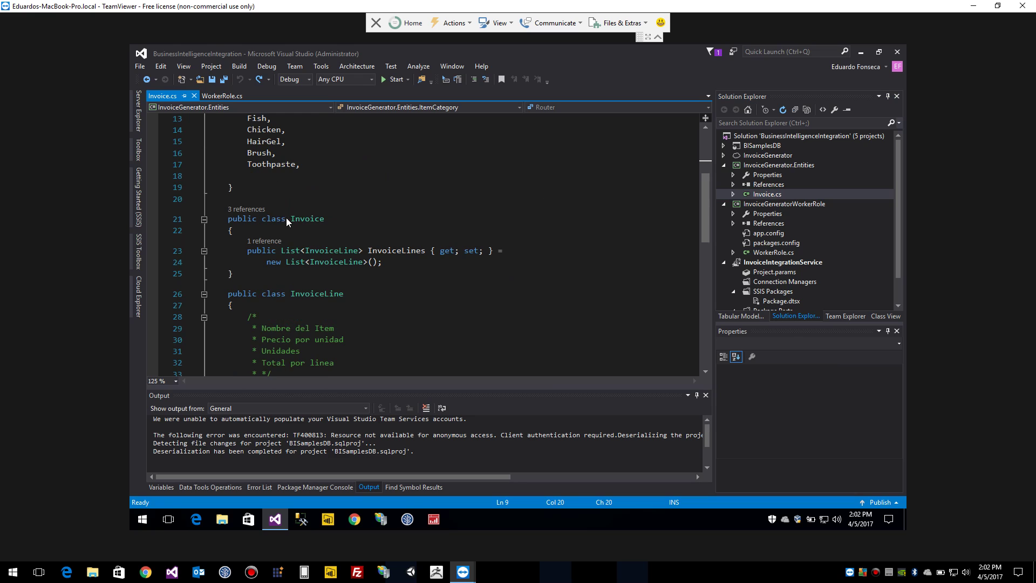
pyautogui.doubleClick(318, 251)
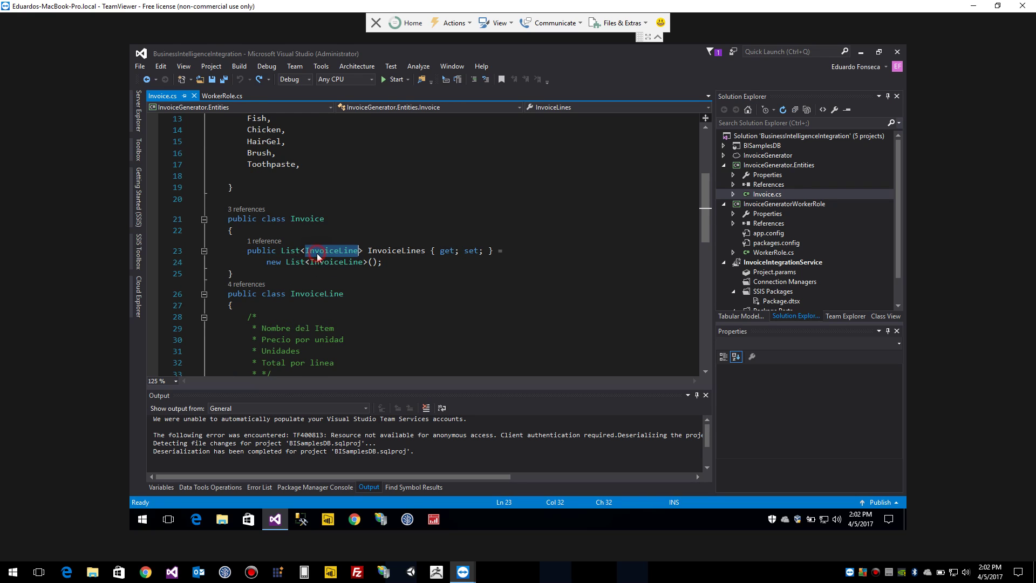
pyautogui.doubleClick(260, 251)
pyautogui.scroll(-2, 260, 251)
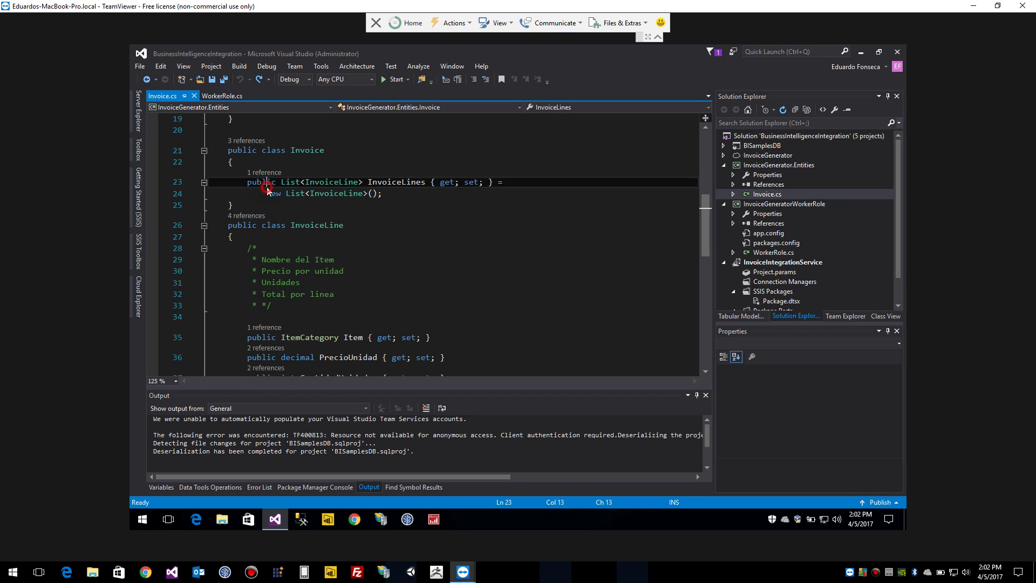
pyautogui.click(381, 193)
# Examine the InvoiceLine class, including its Item and PrecioUnidad properties and the CalcularTotalLinea method.
pyautogui.scroll(-2, 381, 193)
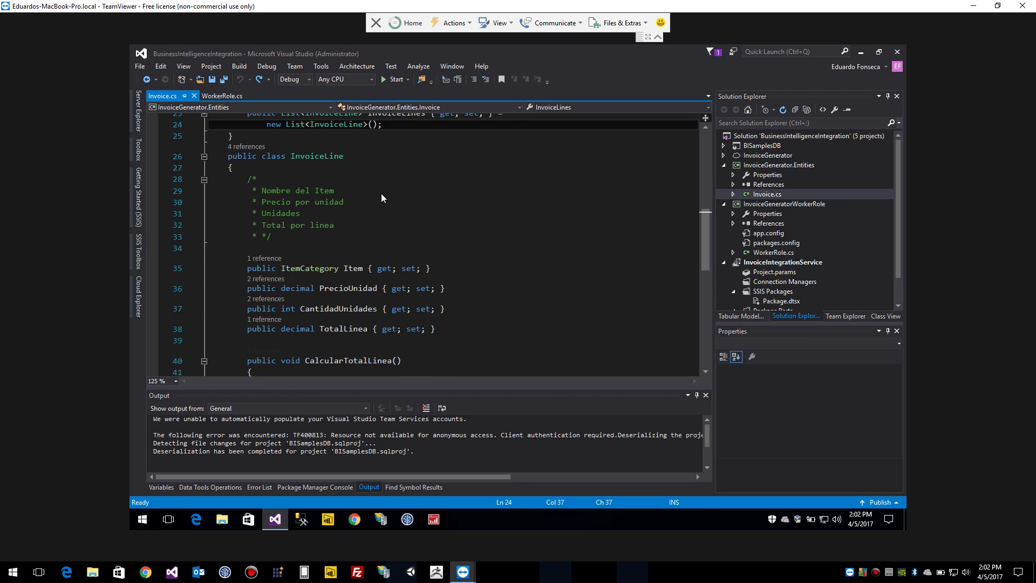
pyautogui.scroll(-2, 381, 192)
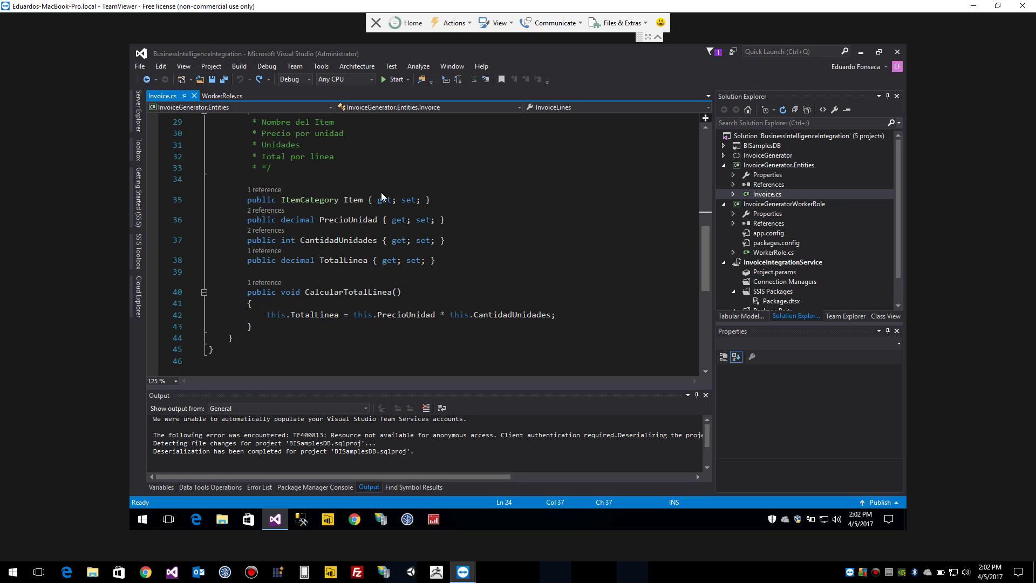
pyautogui.moveTo(356, 200)
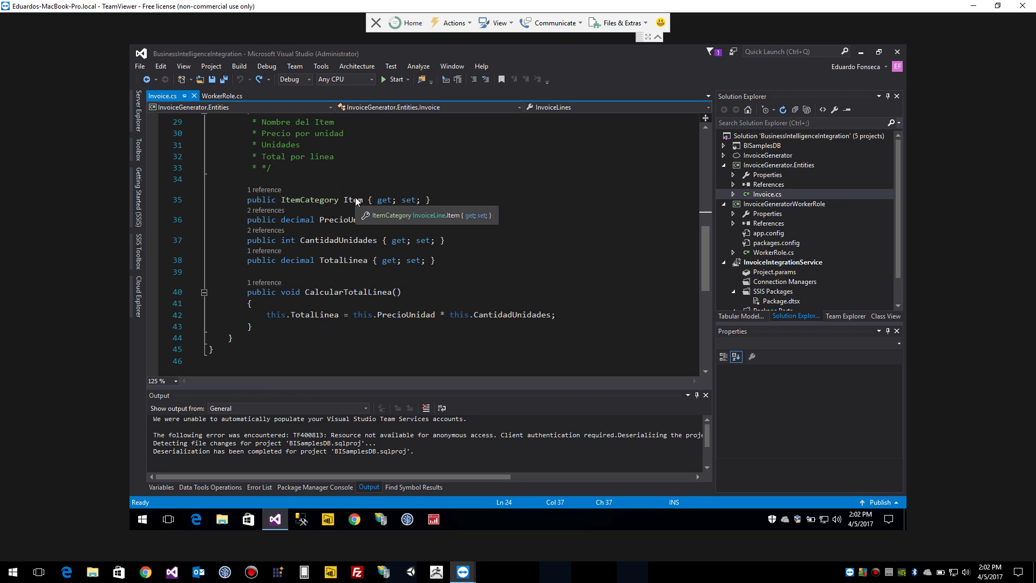
pyautogui.doubleClick(356, 200)
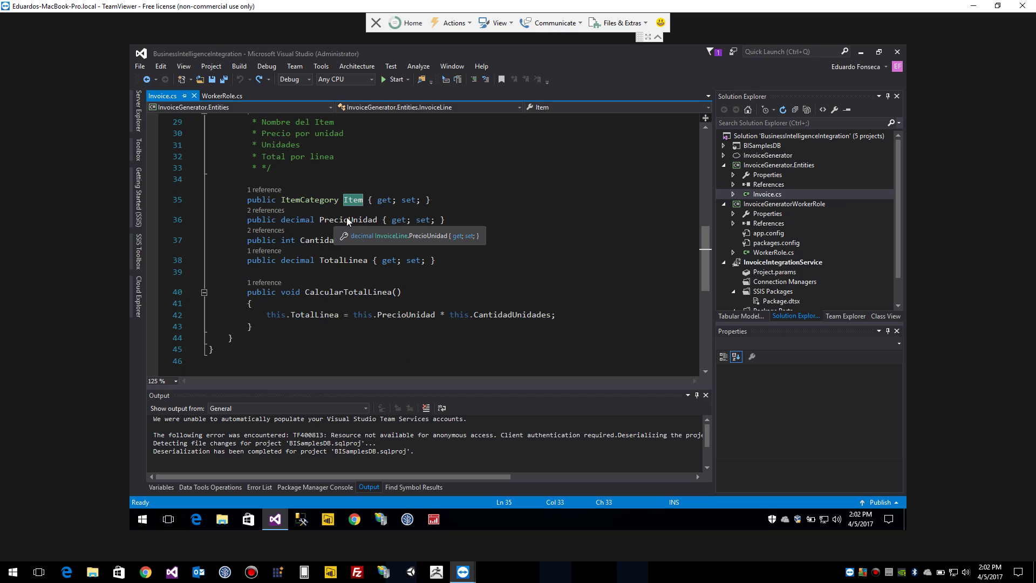
pyautogui.click(348, 221)
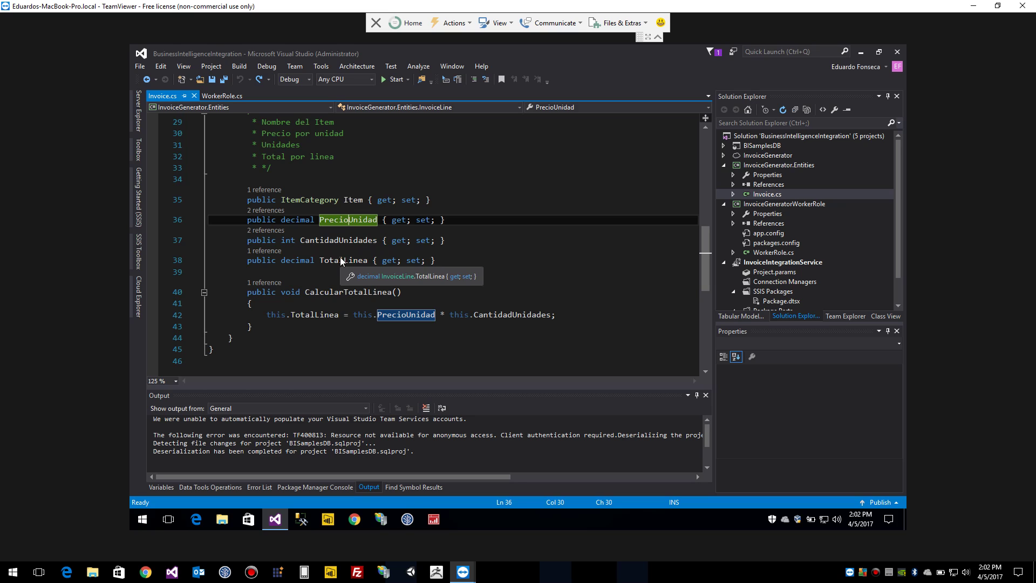
# Examine how CalcularTotalLinea computes TotalLinea from PrecioUnidad and CantidadUnidades in the InvoiceLine class.
pyautogui.click(330, 328)
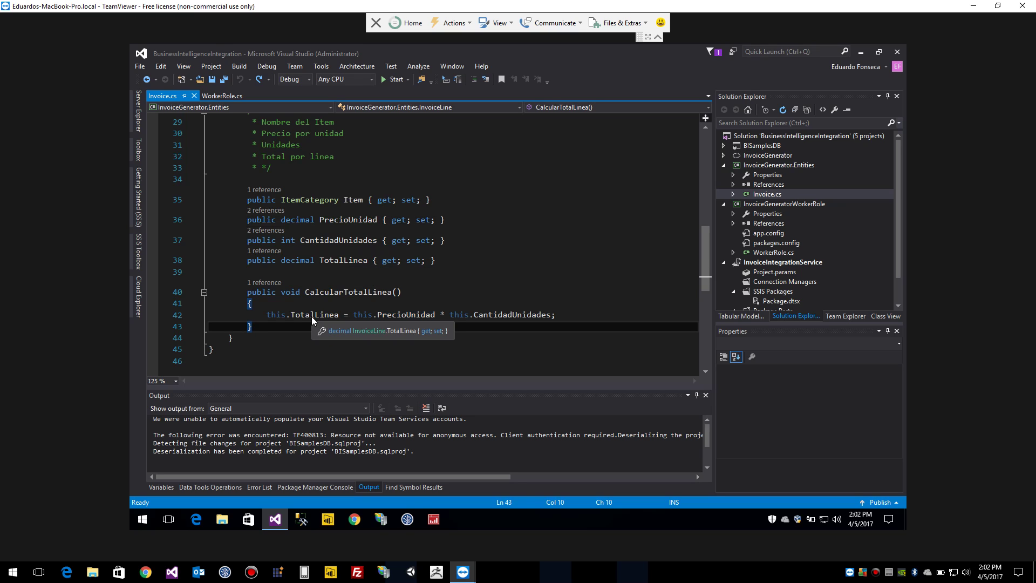
pyautogui.click(312, 316)
pyautogui.click(415, 314)
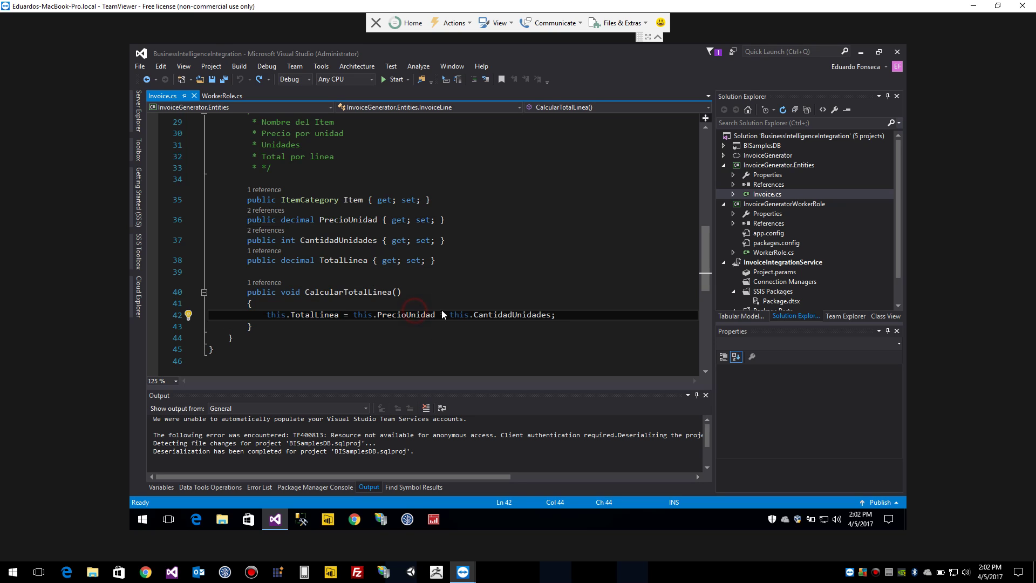
pyautogui.click(488, 314)
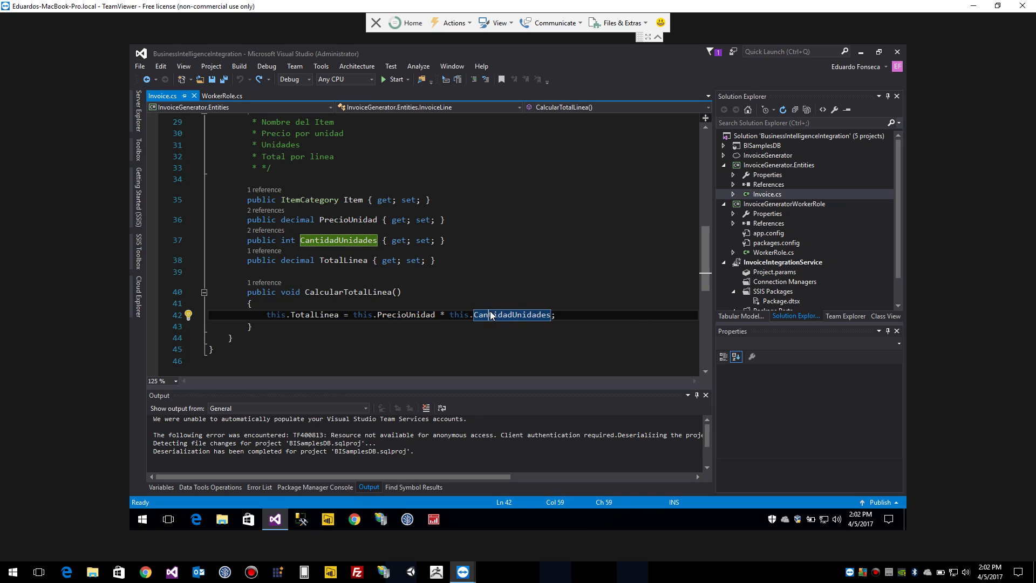
# Return to WorkerRole.cs and examine how RunAsync formats the invoice dates, builds the XML file name and serializes the invoice.
pyautogui.click(223, 95)
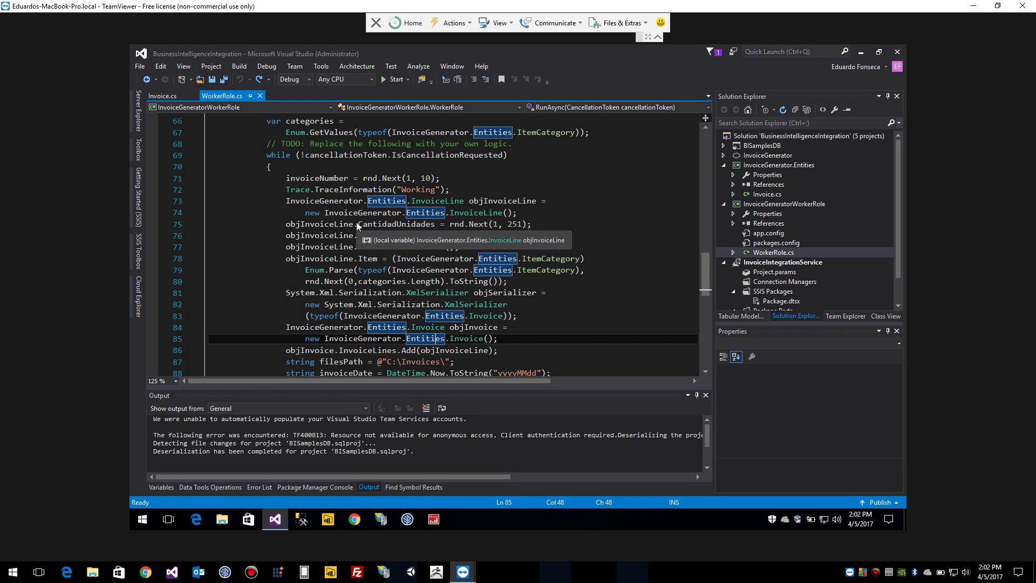
pyautogui.scroll(-2, 357, 226)
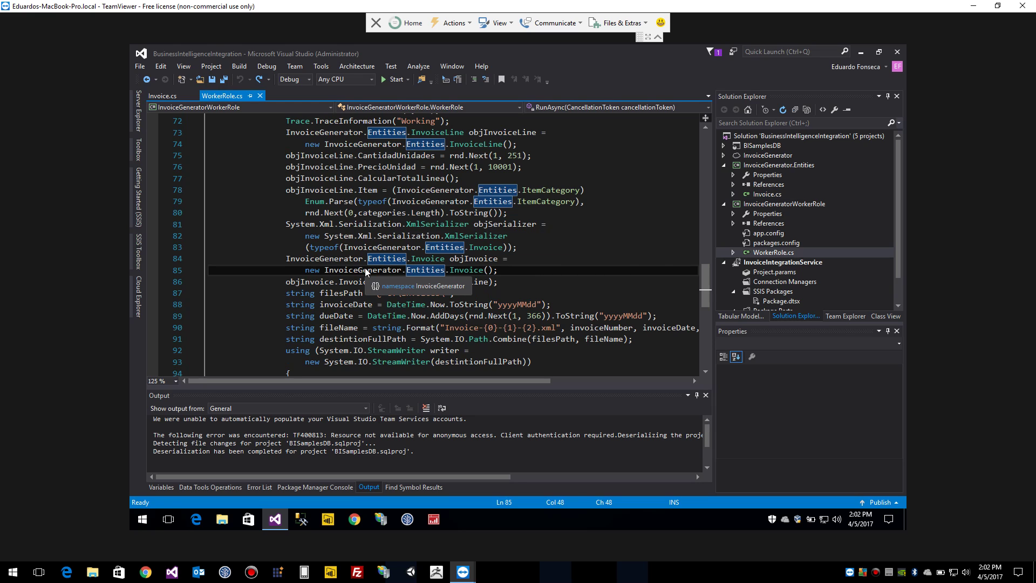
pyautogui.scroll(-2, 366, 269)
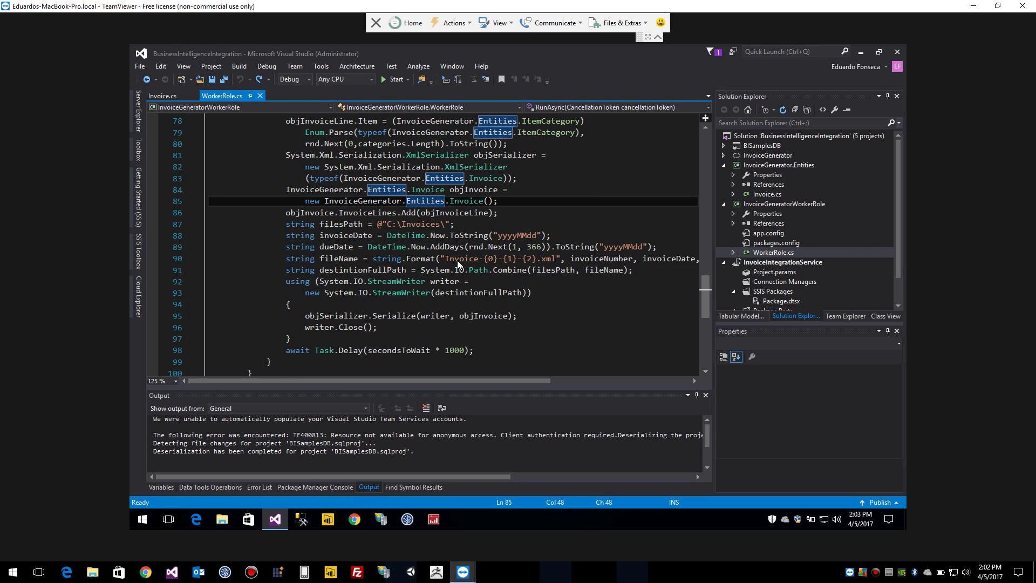
pyautogui.doubleClick(548, 259)
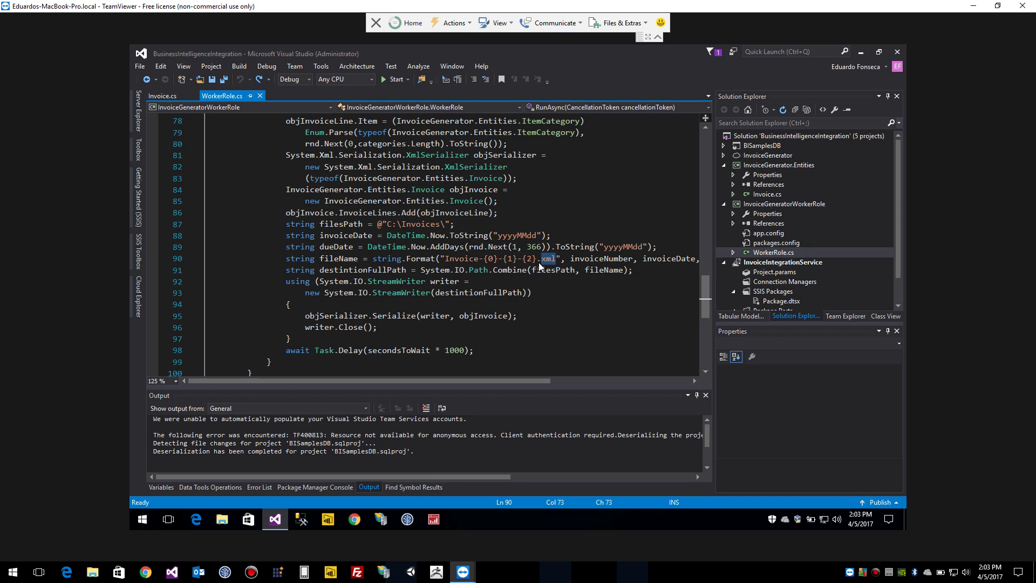
pyautogui.click(522, 236)
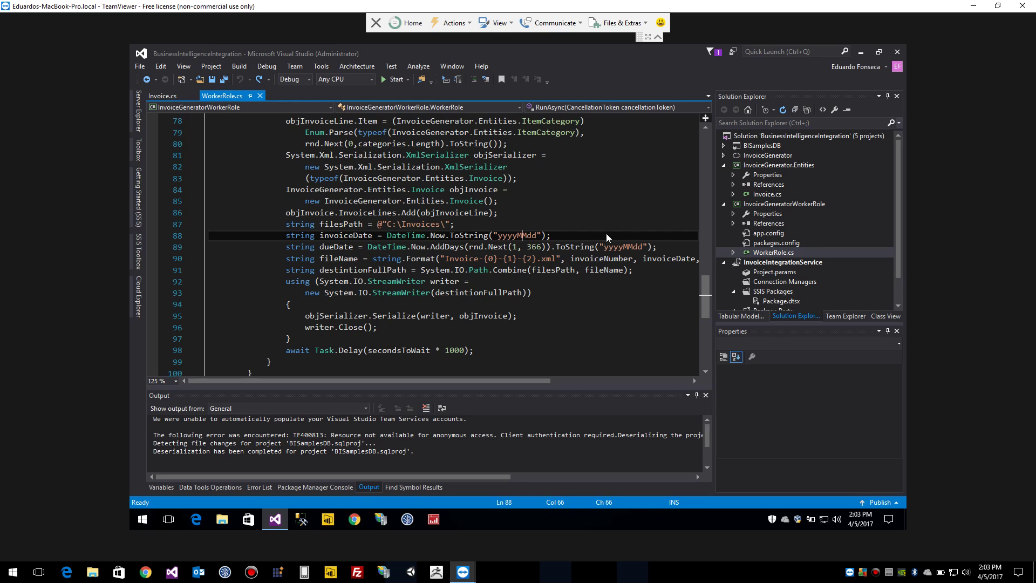
pyautogui.click(359, 236)
pyautogui.click(503, 238)
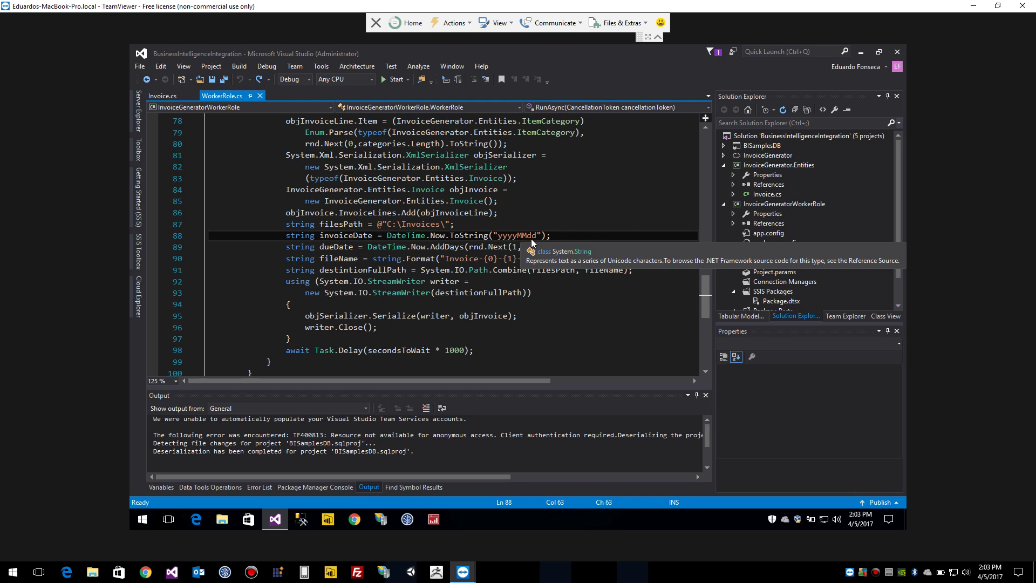
pyautogui.scroll(-2, 624, 216)
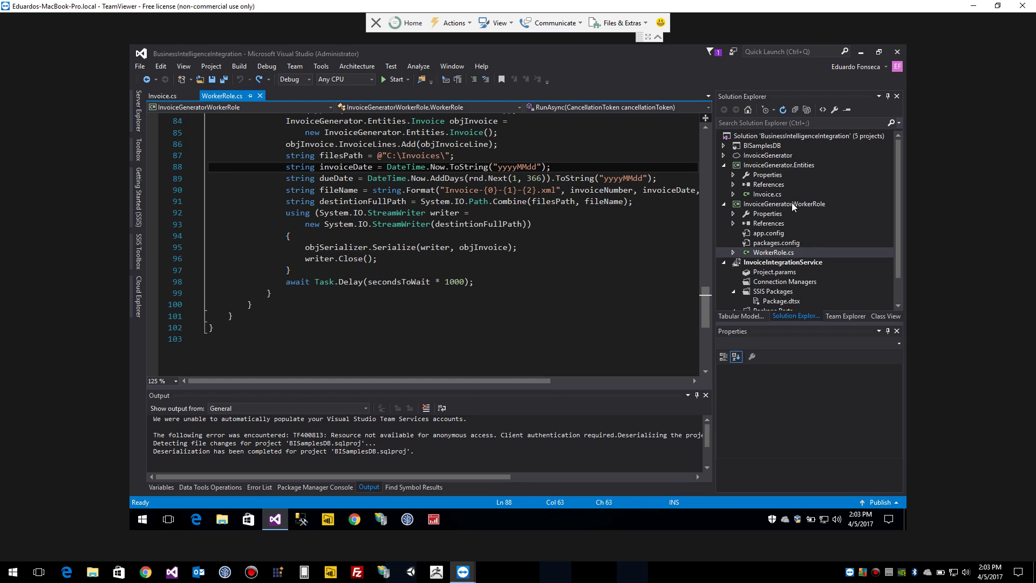
# Set the InvoiceGenerator cloud project as the solution's startup project.
pyautogui.click(767, 204)
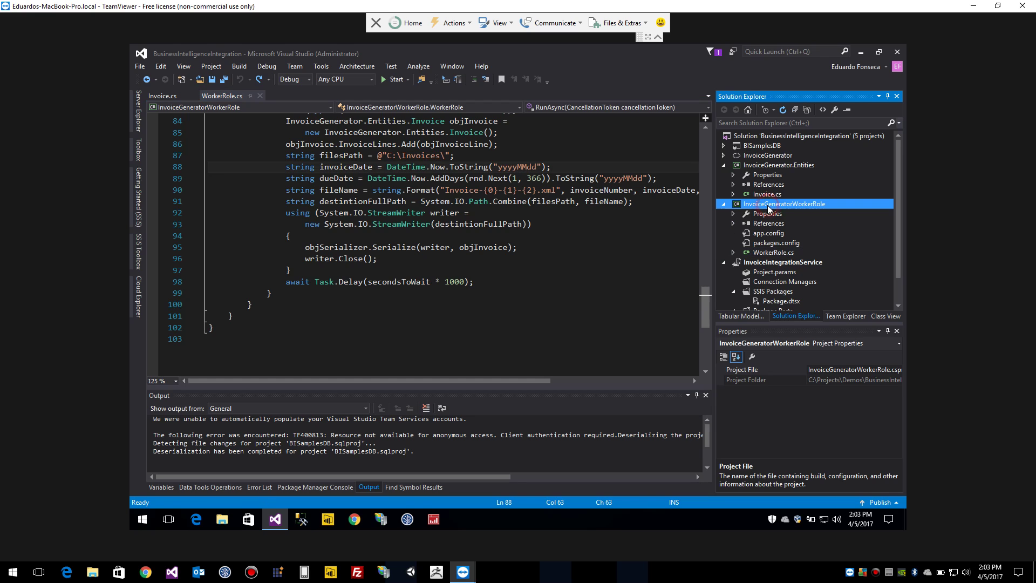
pyautogui.click(772, 157)
pyautogui.rightClick(769, 157)
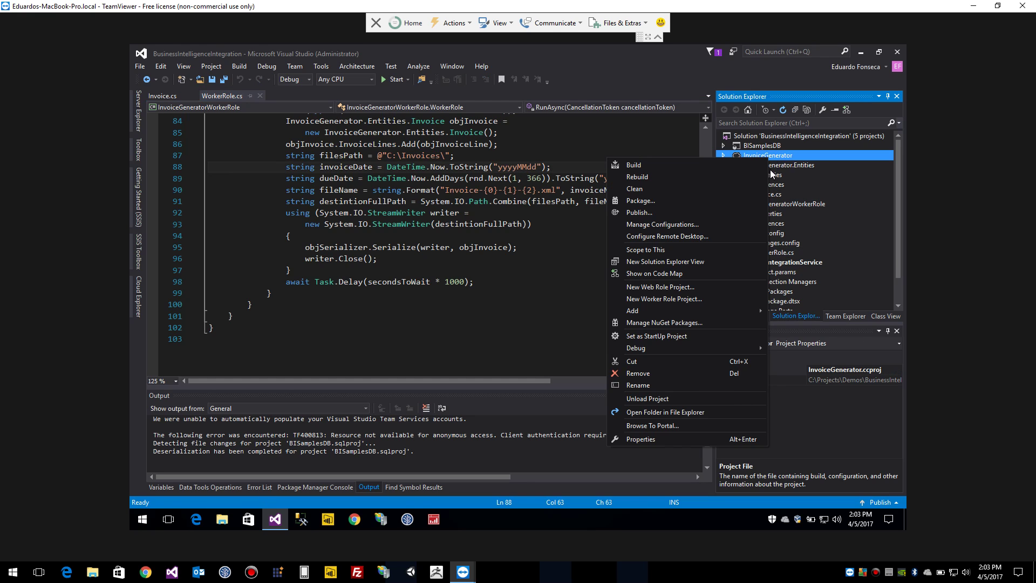
pyautogui.click(675, 336)
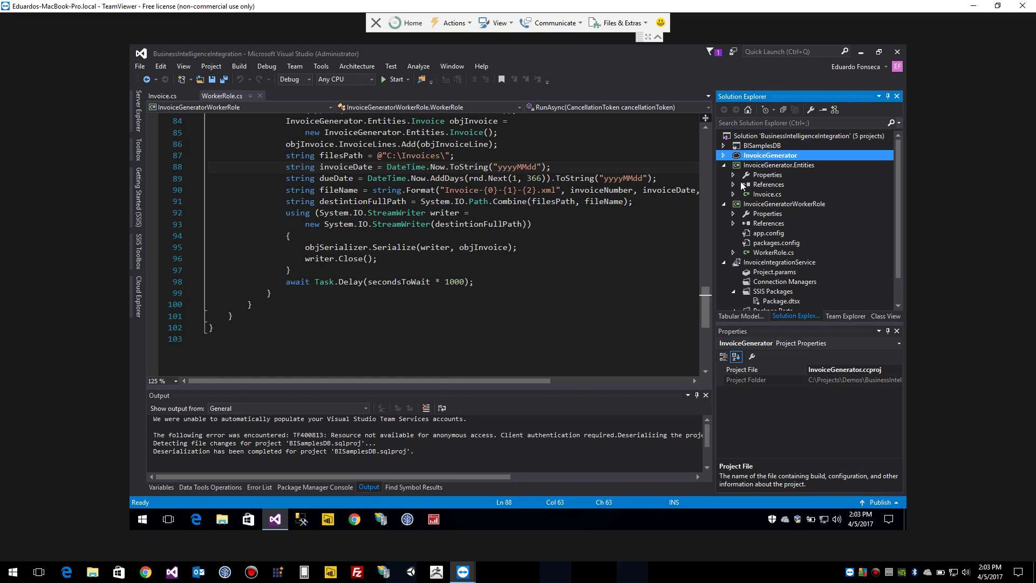
# Expand the BISamplesDB project down to its dbo tables and open Invoice.sql to examine the Invoice table's columns.
pyautogui.click(724, 146)
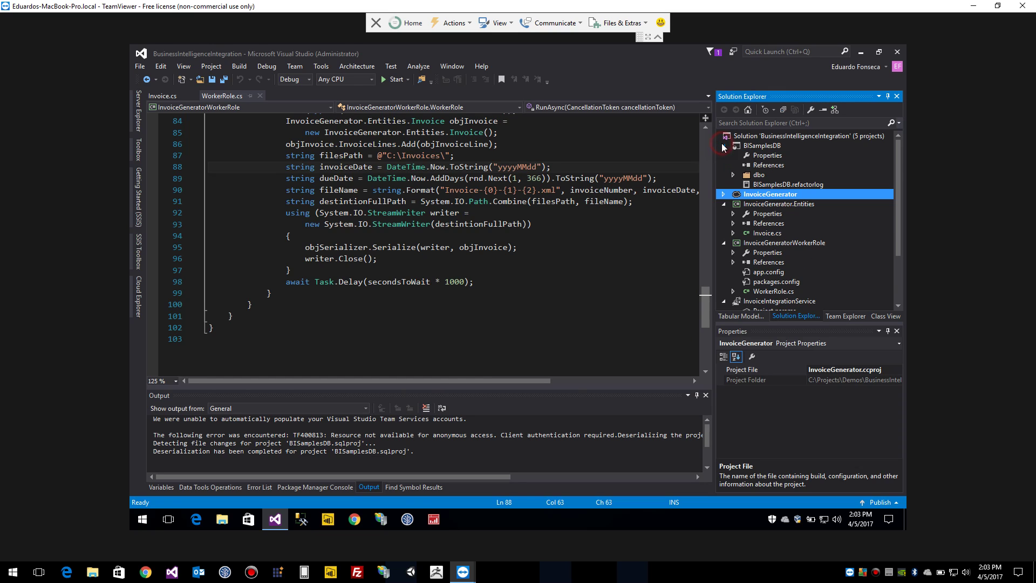
pyautogui.click(735, 174)
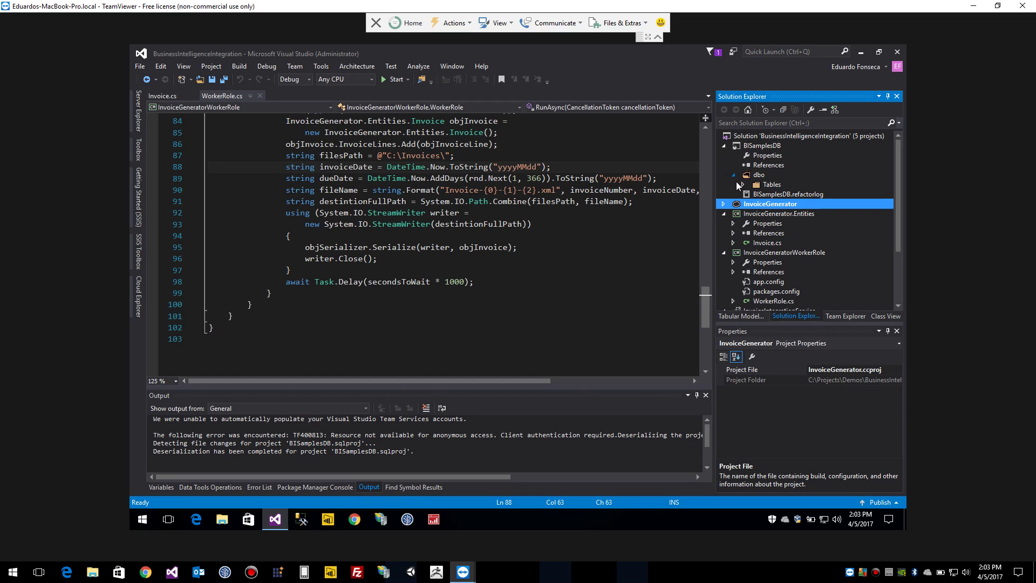
pyautogui.click(744, 185)
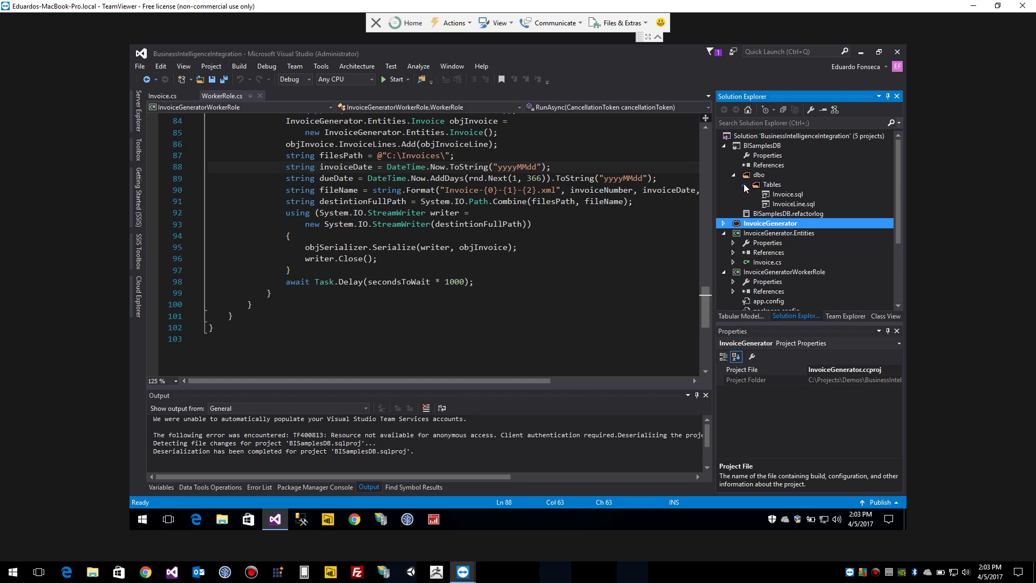
pyautogui.click(773, 193)
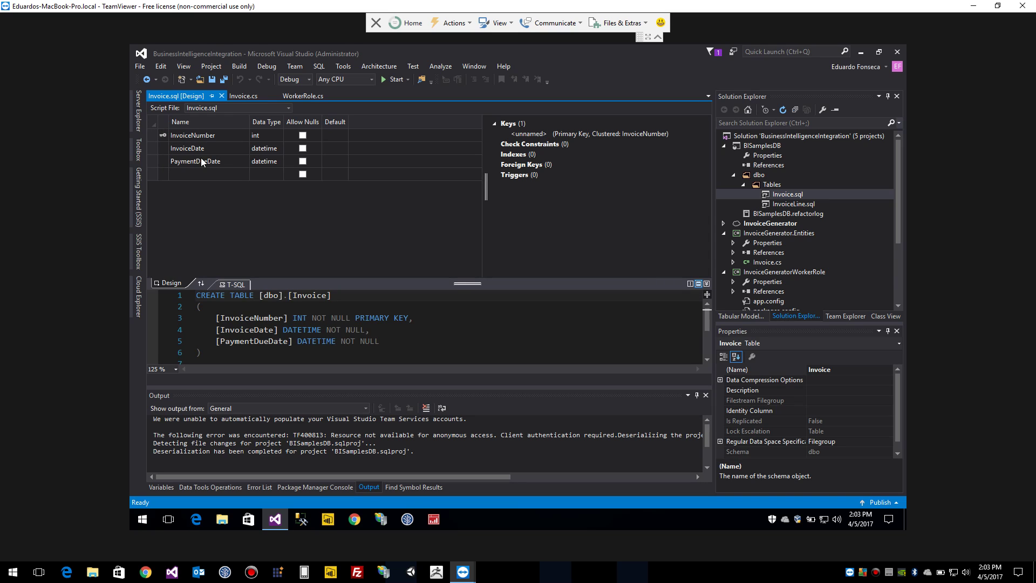
# Open InvoiceLine.sql and examine the InvoiceLine table's columns, primary key and foreign key to Invoice in the T-SQL script.
pyautogui.doubleClick(792, 205)
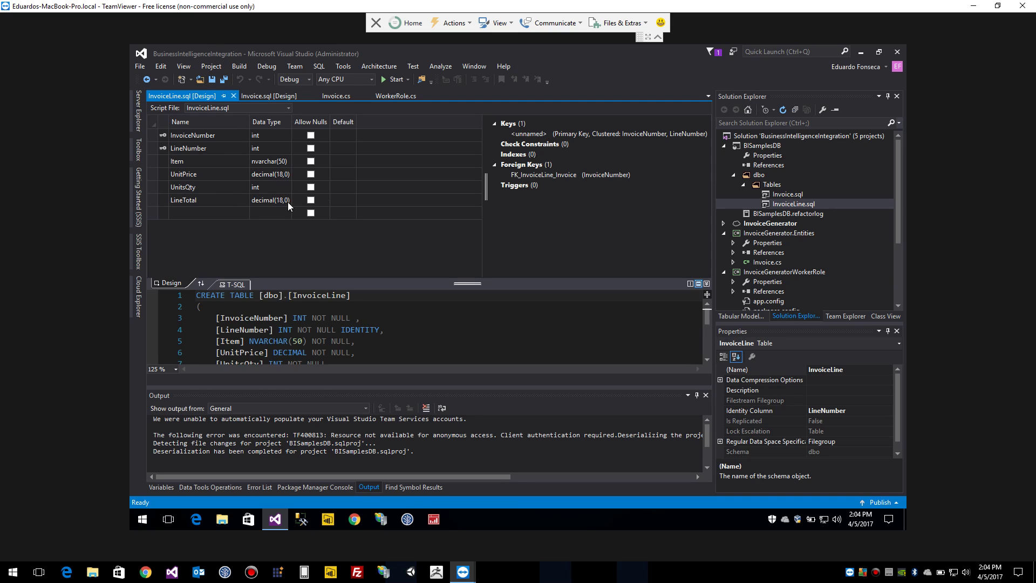
pyautogui.click(409, 324)
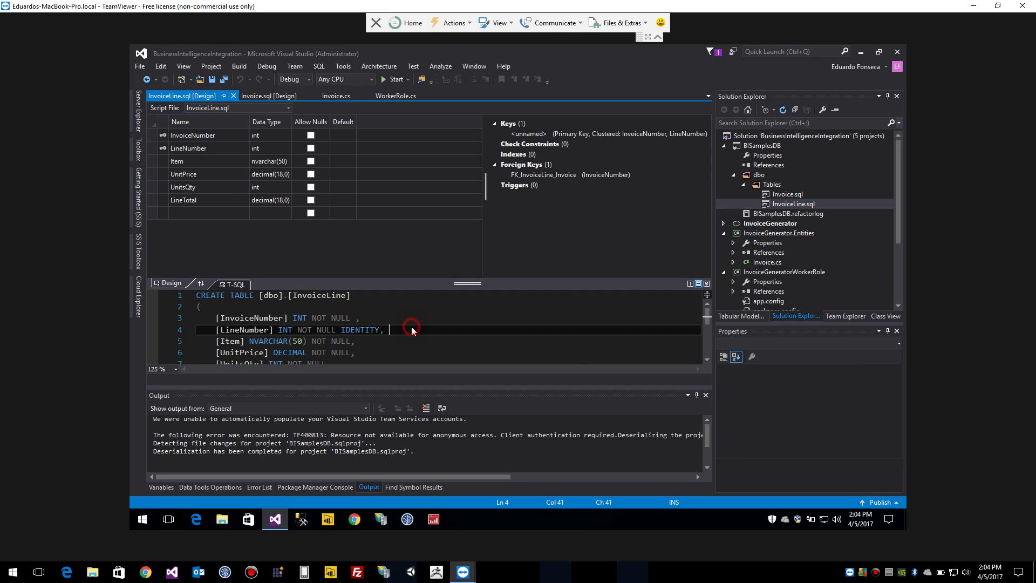
pyautogui.scroll(-2, 411, 327)
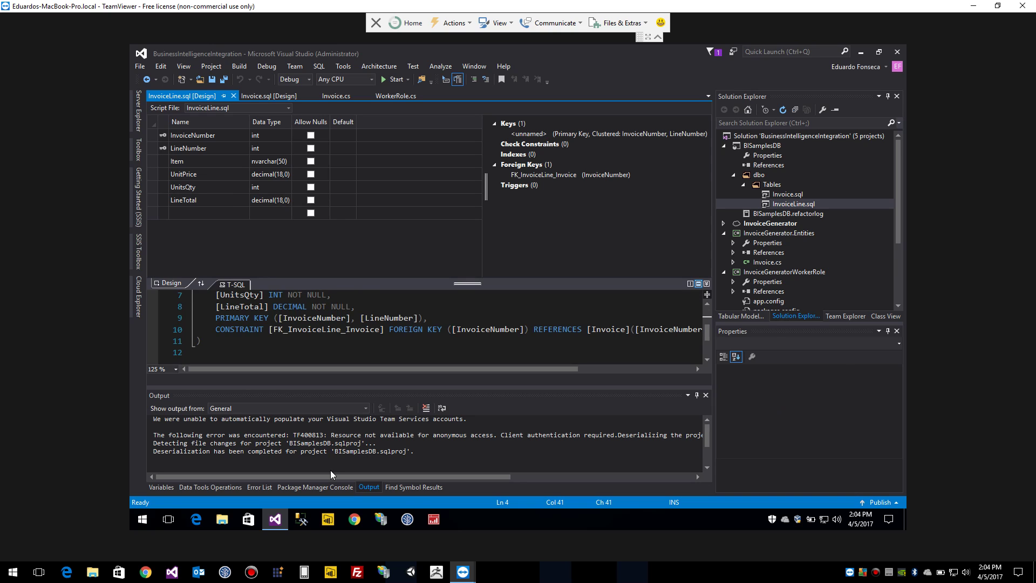
# Open the C:\Invoices folder in File Explorer by way of InvoiceSchema.xsd's file location, and launch SQL Server Management Studio.
pyautogui.click(221, 517)
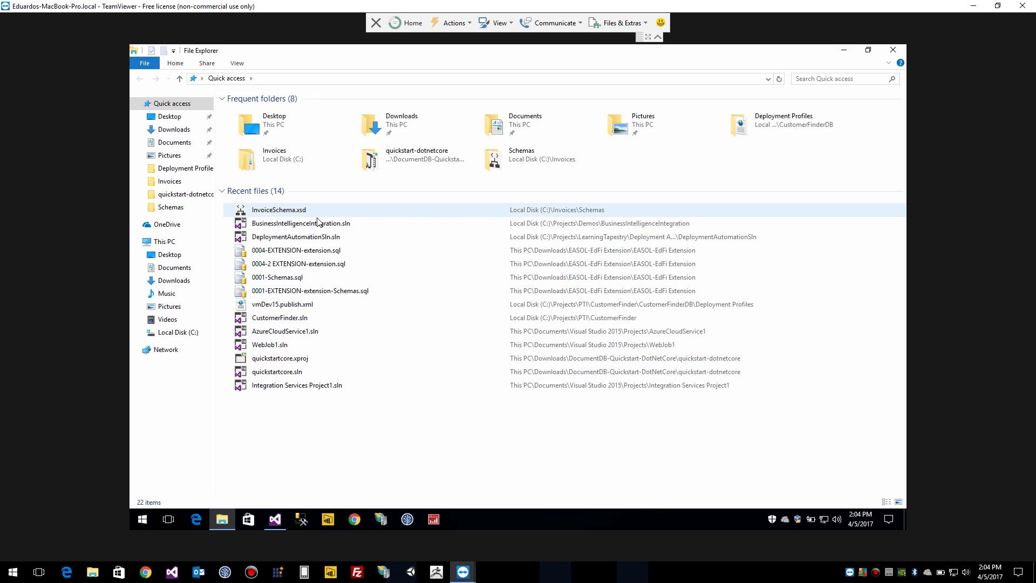
pyautogui.rightClick(295, 217)
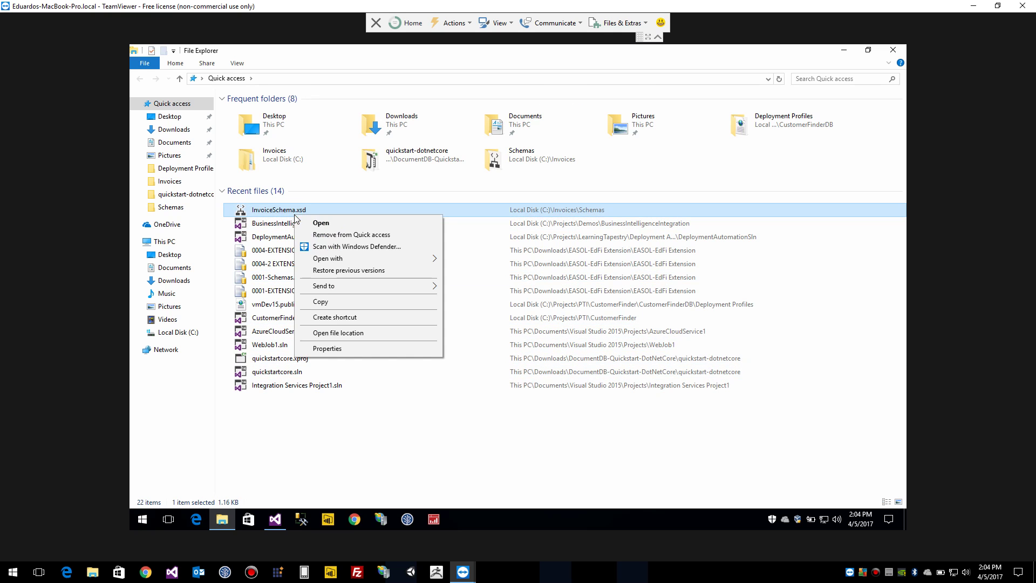
pyautogui.click(334, 333)
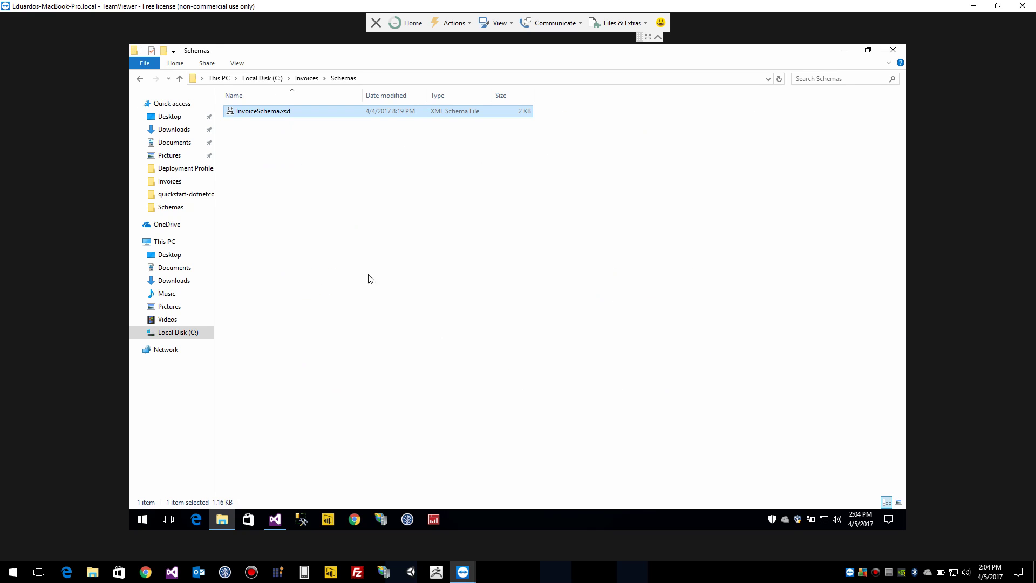
pyautogui.click(306, 80)
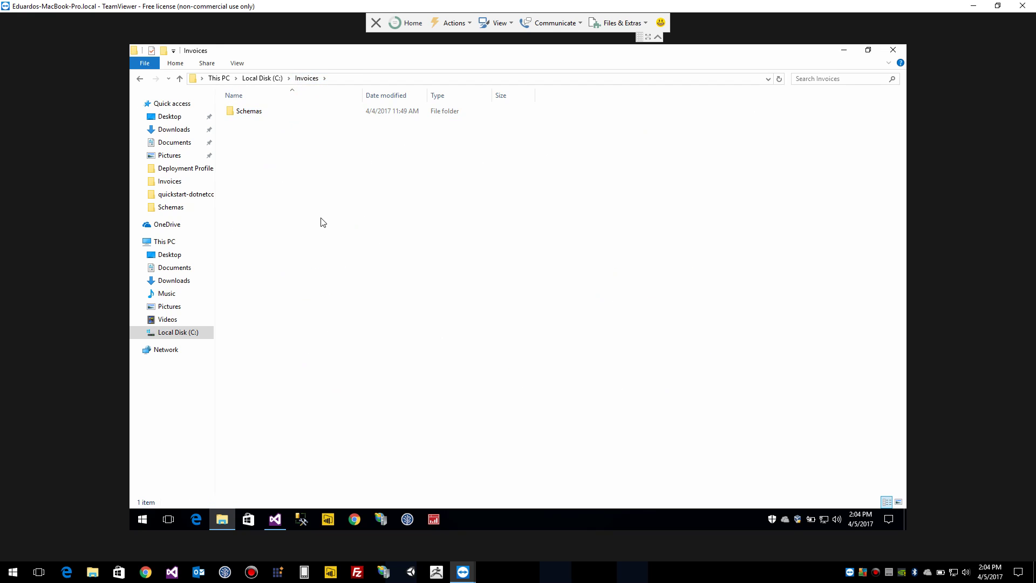
pyautogui.click(302, 519)
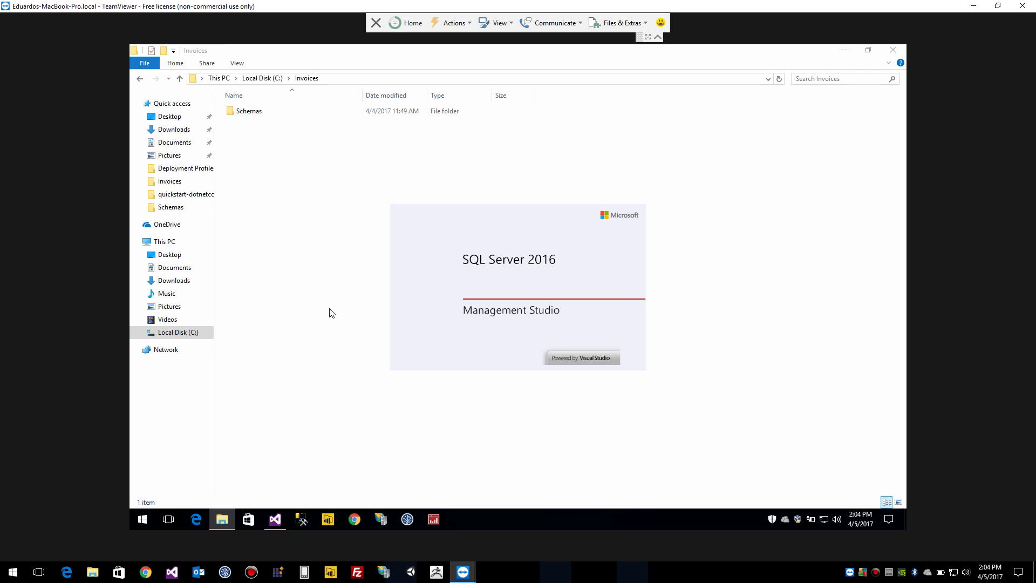
# Switch back to Visual Studio, show WorkerRole.cs and start debugging the InvoiceGenerator project.
pyautogui.click(276, 522)
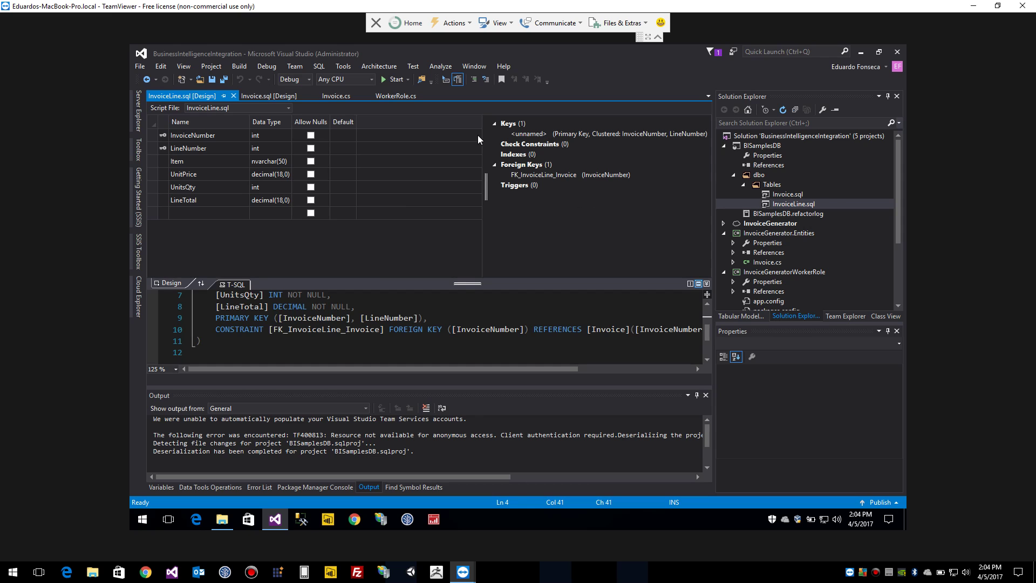
pyautogui.click(400, 98)
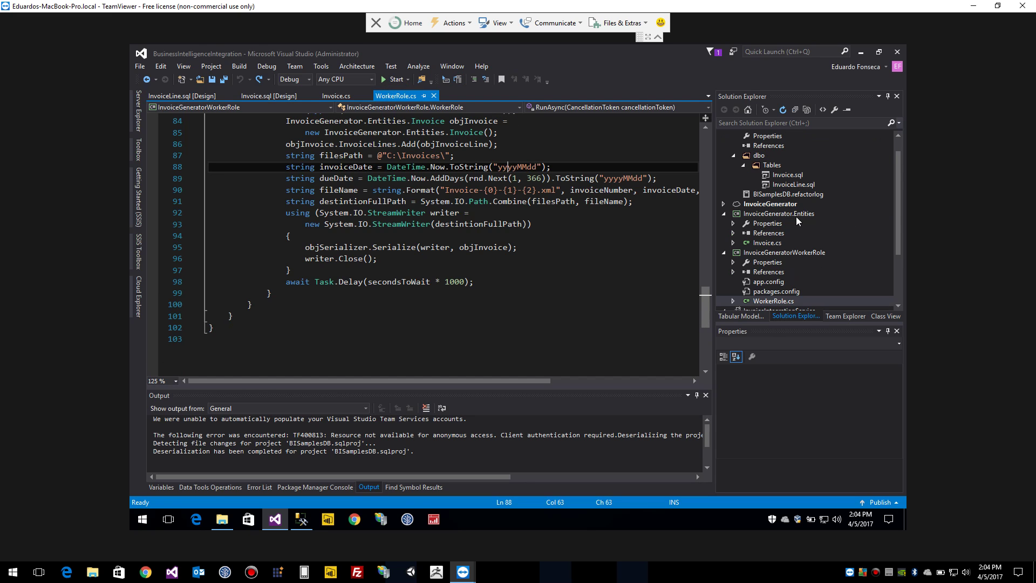
pyautogui.click(756, 224)
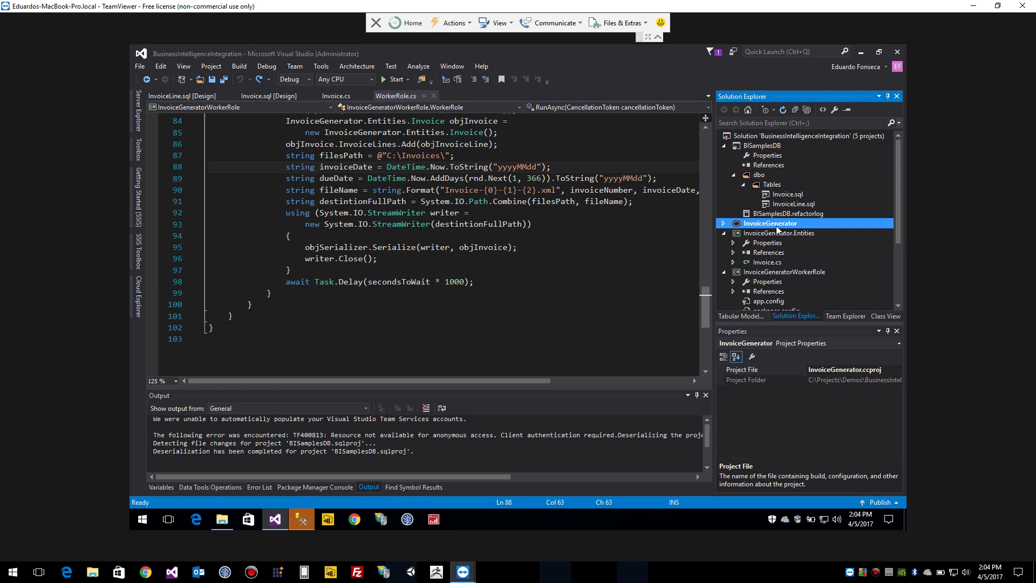
pyautogui.click(275, 66)
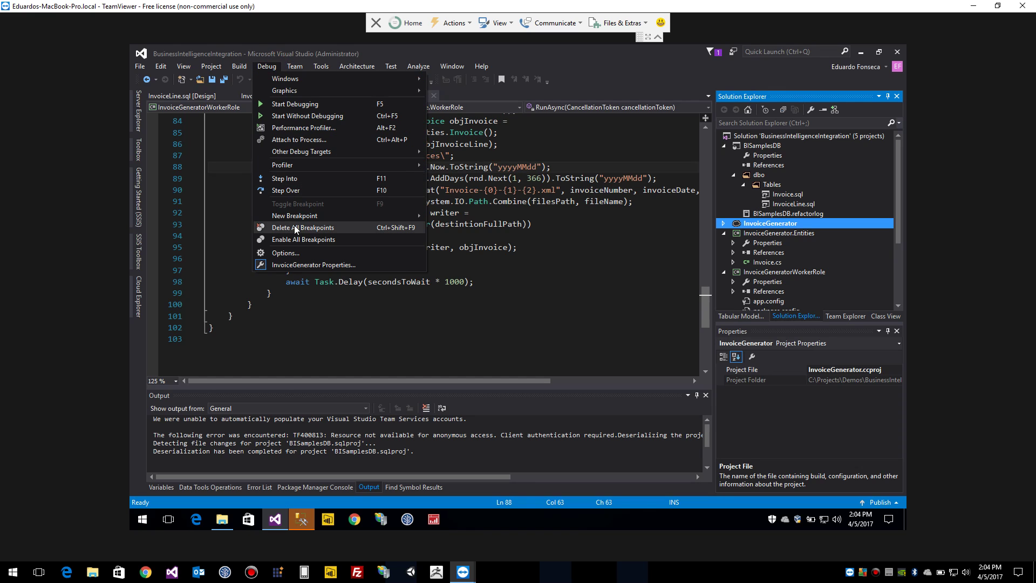
pyautogui.click(501, 212)
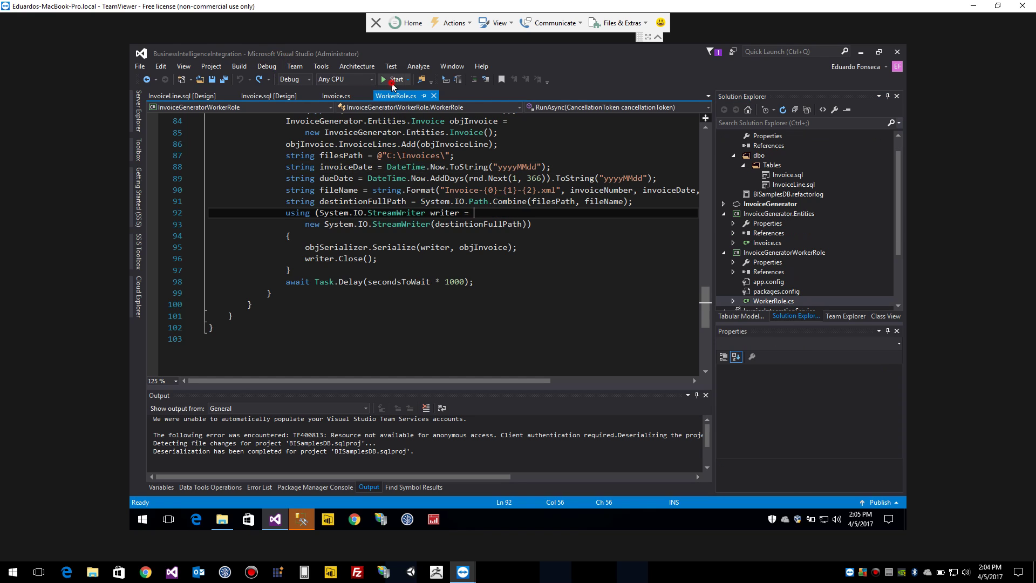
pyautogui.click(391, 81)
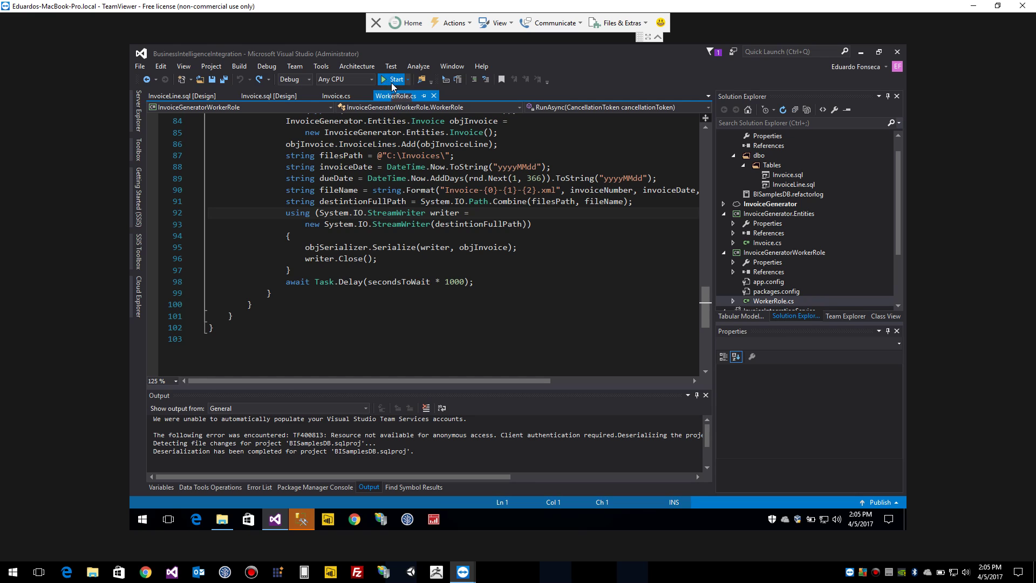
# Connect SQL Server Management Studio to the VMDEVVS15 Database Engine using Windows Authentication, checking the Invoices folder in File Explorer before and after.
pyautogui.click(220, 519)
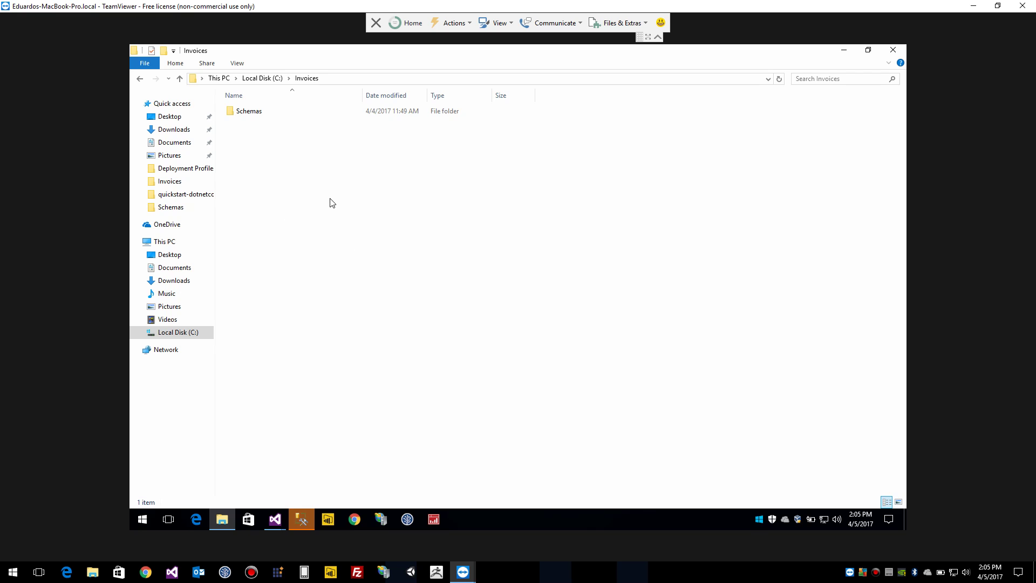
pyautogui.click(306, 519)
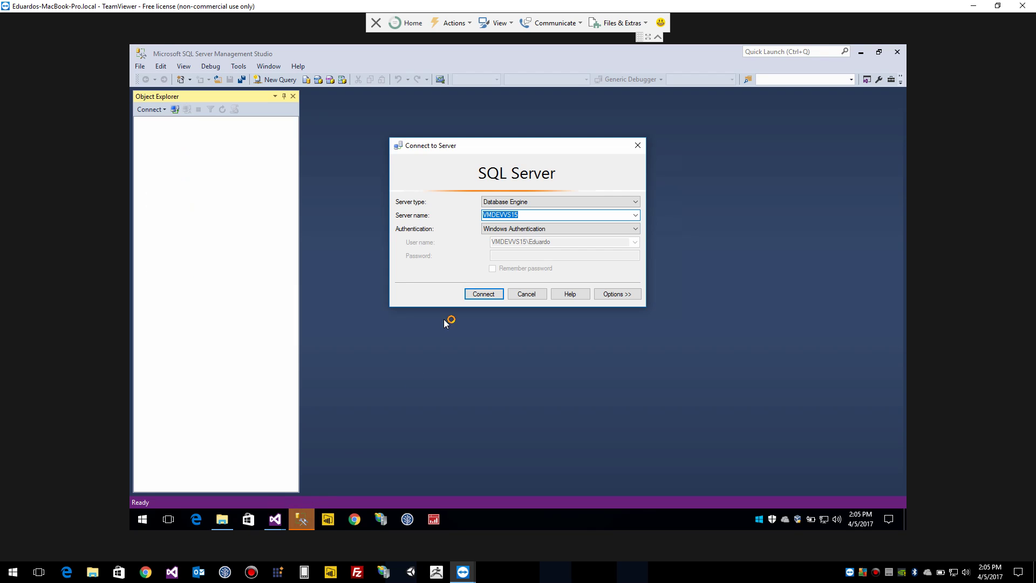
pyautogui.click(480, 294)
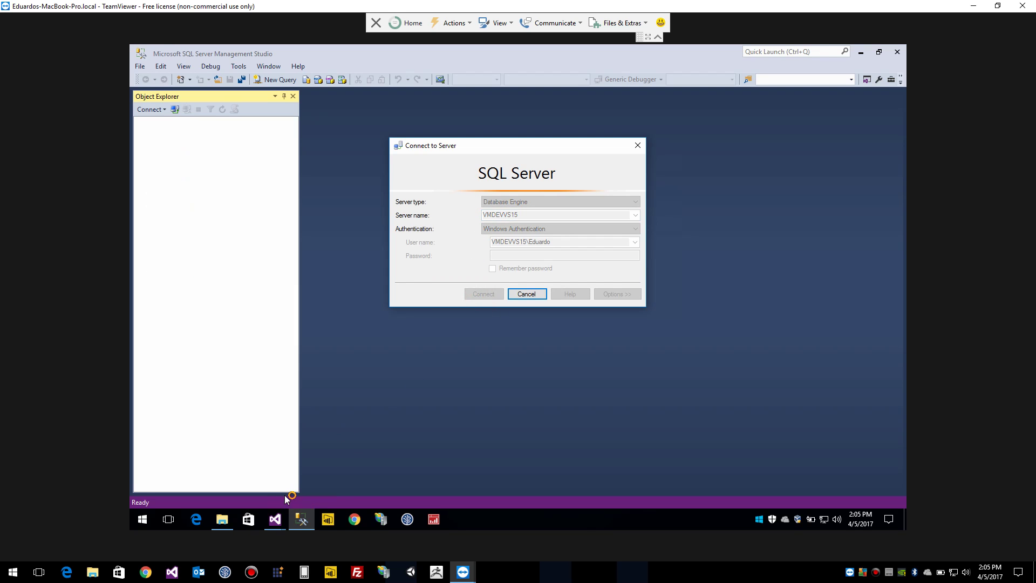
pyautogui.click(224, 519)
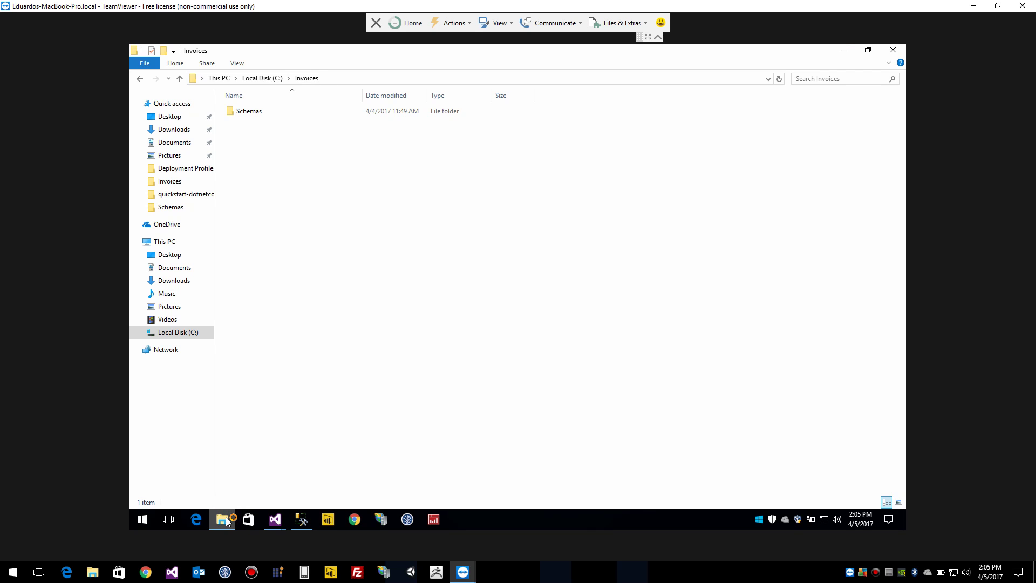
# Switch to SQL Server Management Studio and expand the Databases node down to the tables of the BISample database.
pyautogui.click(275, 521)
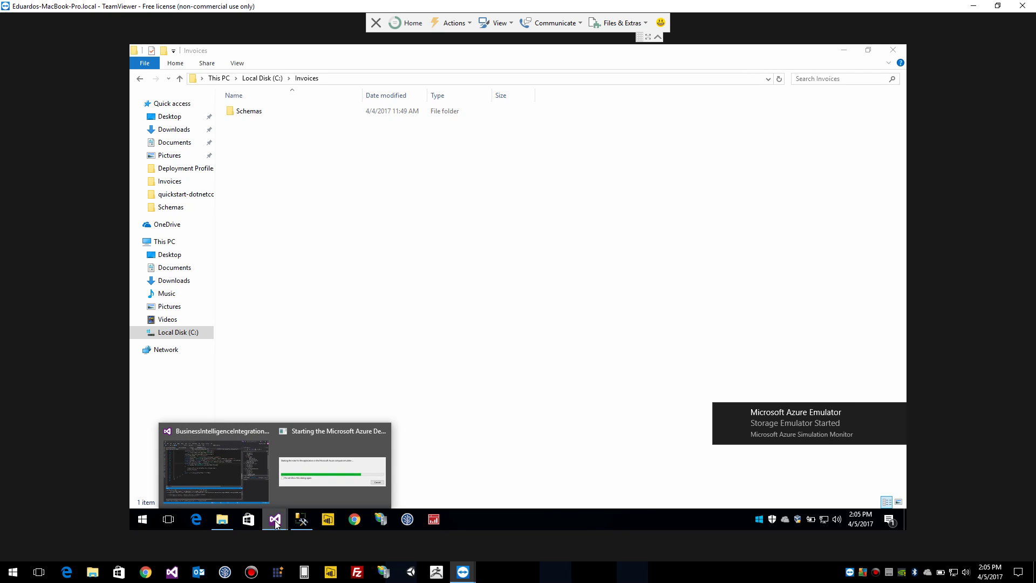
pyautogui.click(393, 327)
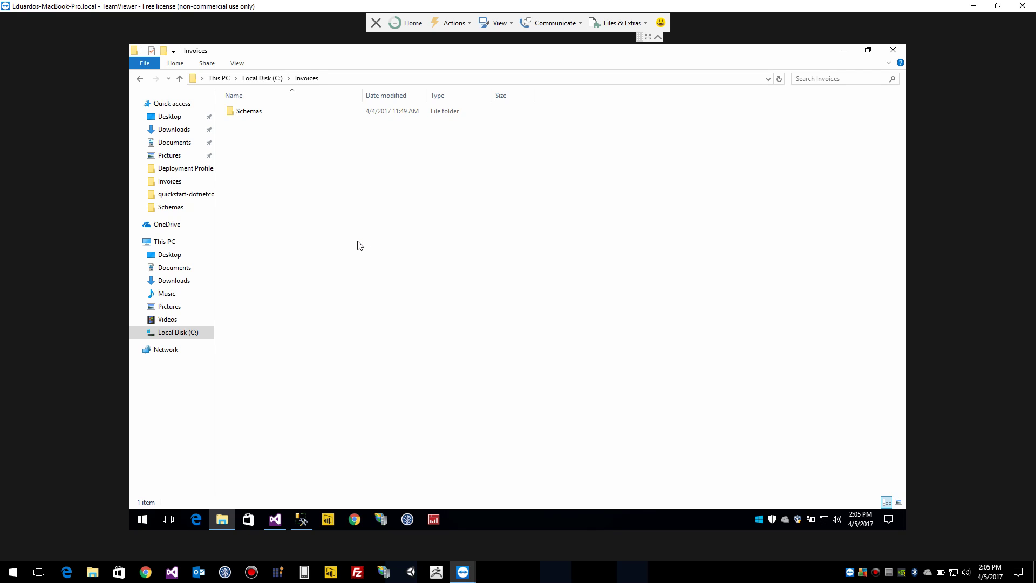
pyautogui.click(302, 519)
pyautogui.click(151, 132)
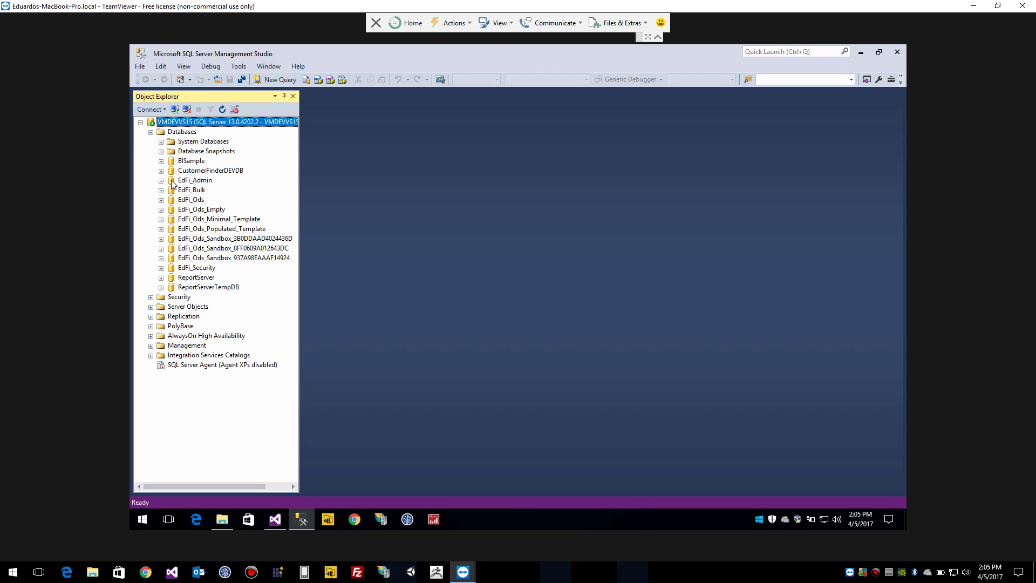
pyautogui.click(160, 161)
pyautogui.click(171, 180)
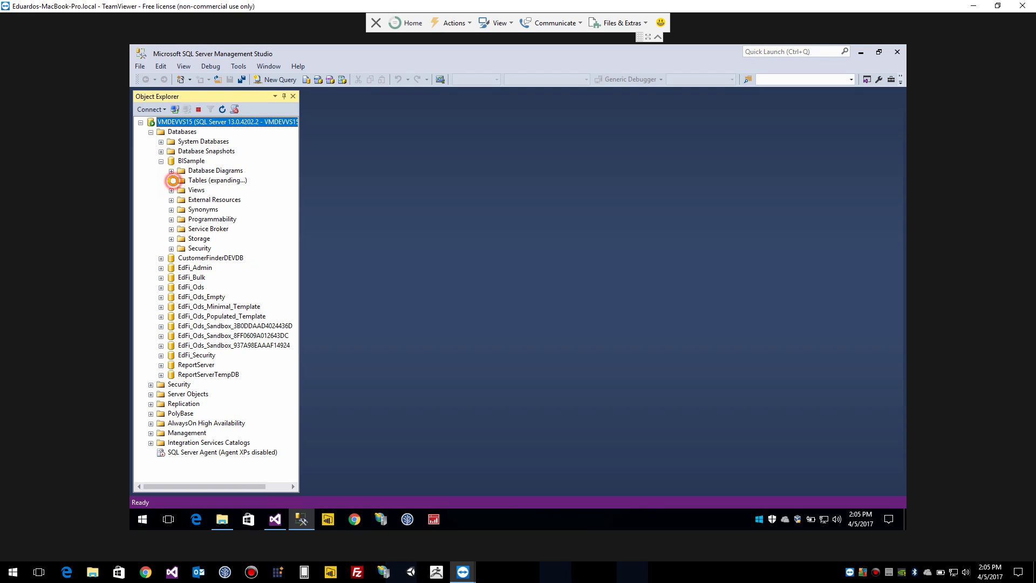
# Query the top 1000 rows of dbo.Invoice and of dbo.InvoiceLine in the BISample database.
pyautogui.click(226, 219)
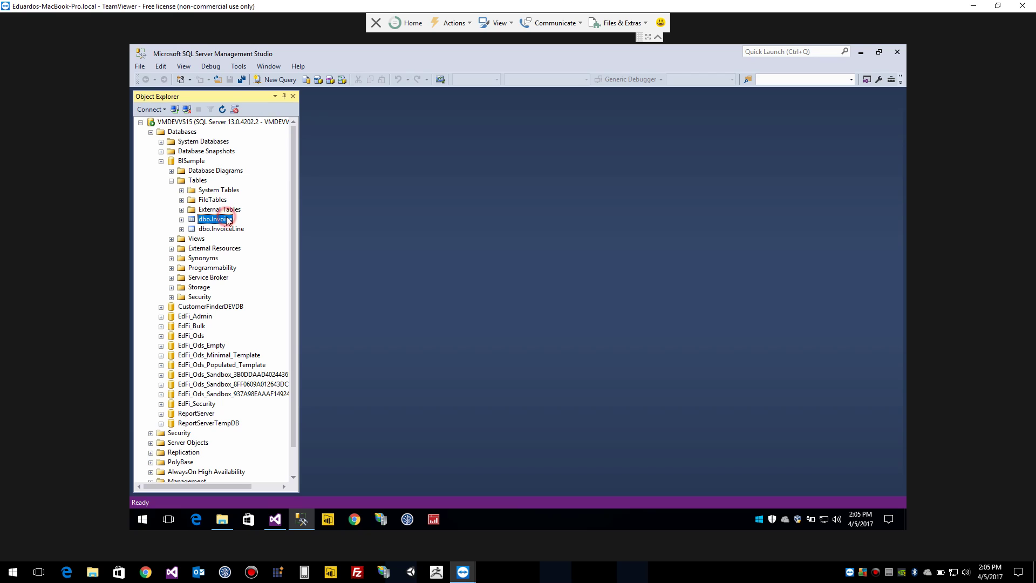
pyautogui.rightClick(227, 219)
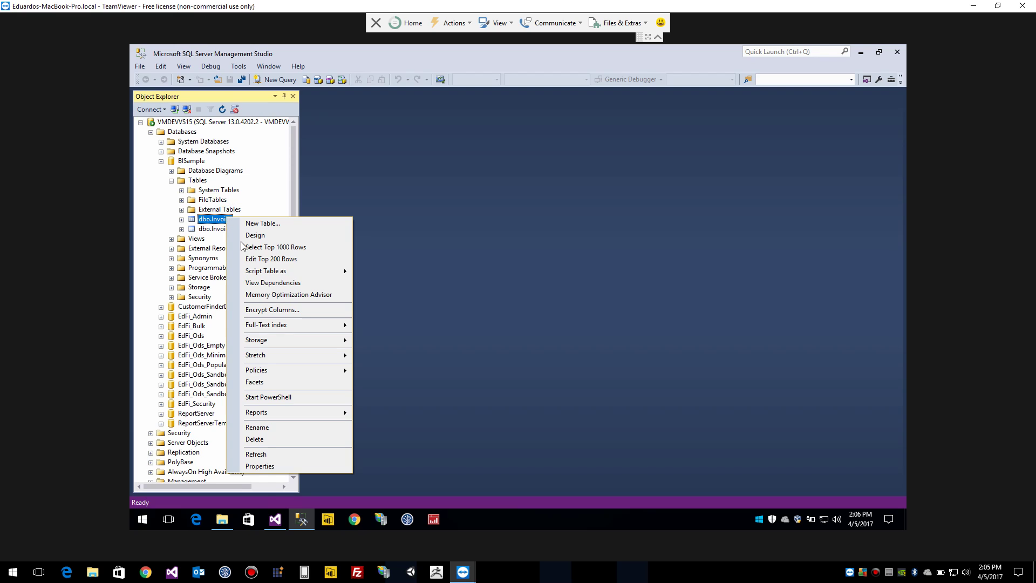
pyautogui.click(223, 236)
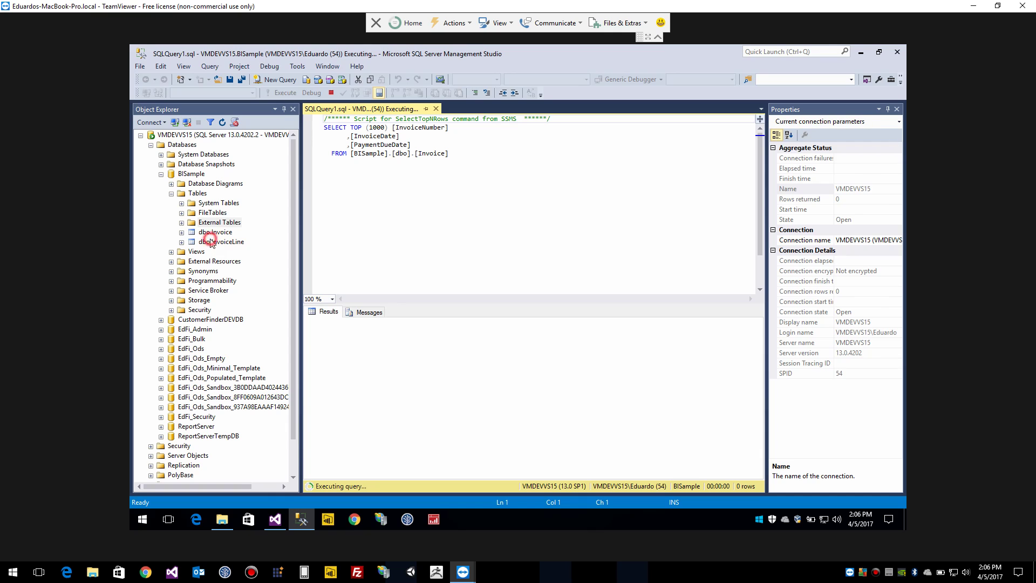
pyautogui.click(212, 242)
pyautogui.rightClick(212, 242)
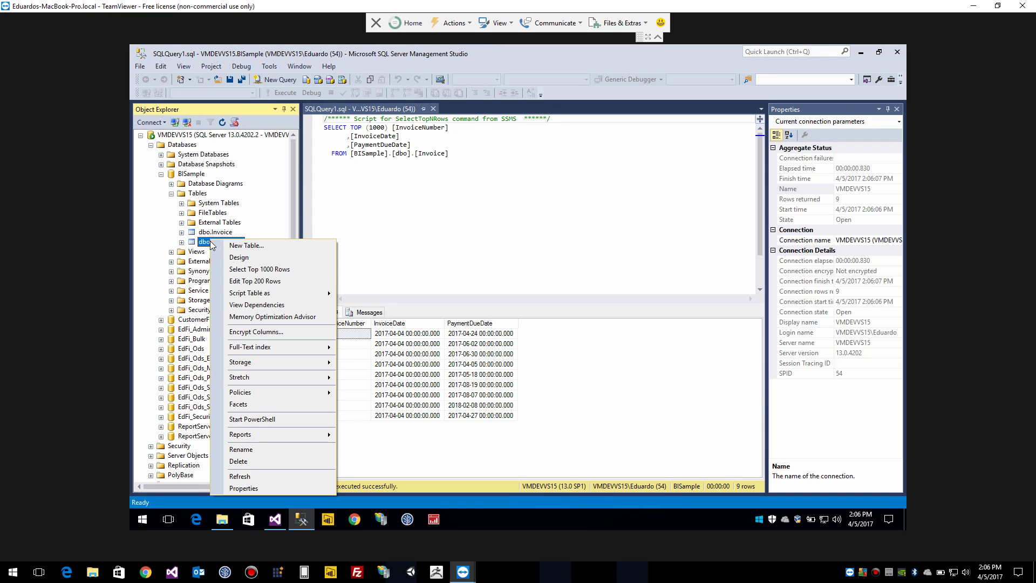
pyautogui.click(236, 269)
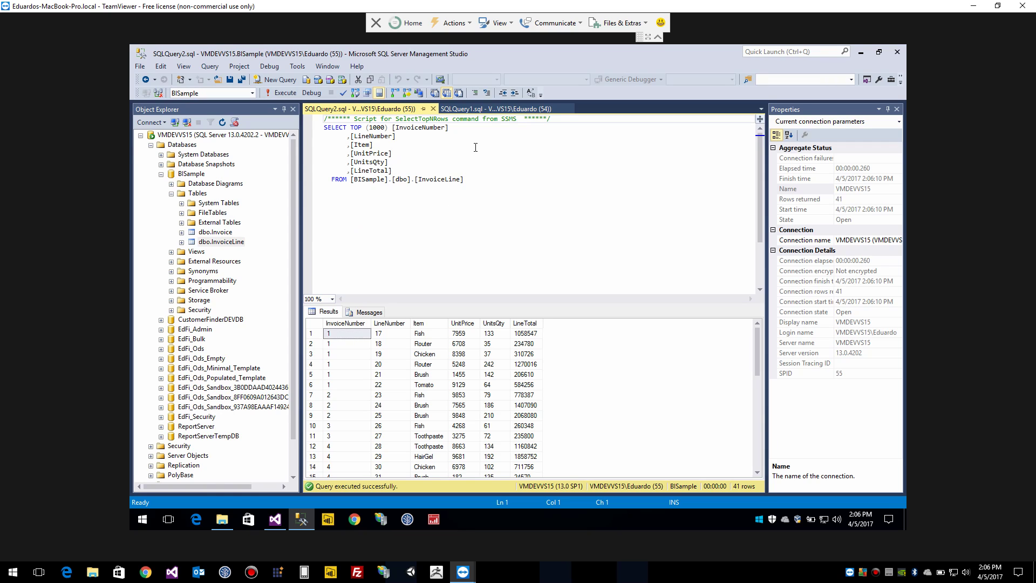
# Add the commented line "--delete InvoiceLine" above the InvoiceLine SELECT and execute only its delete statement.
pyautogui.press('End')
pyautogui.press('Return')
pyautogui.write('delete ')
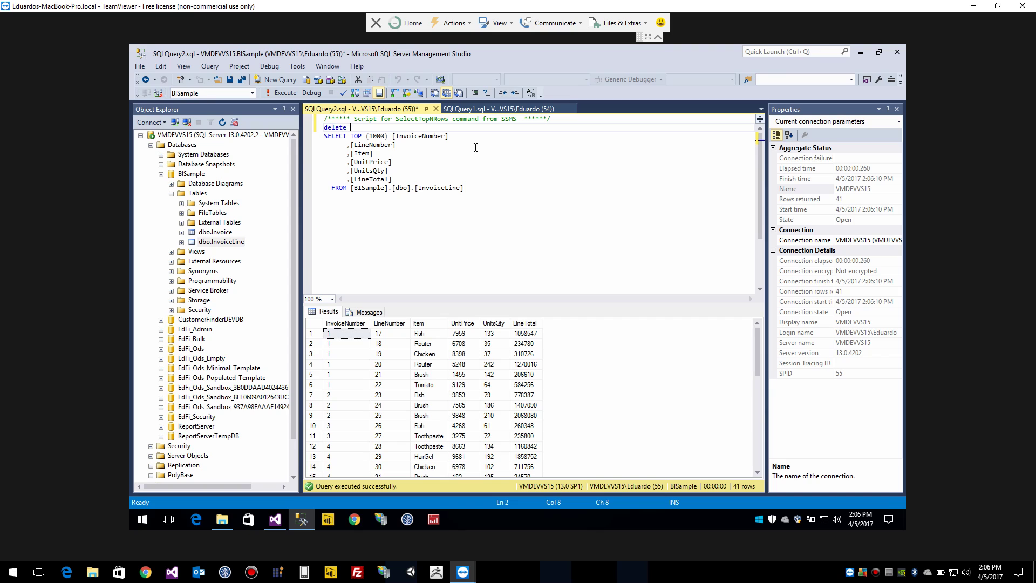
pyautogui.write('invoiceline')
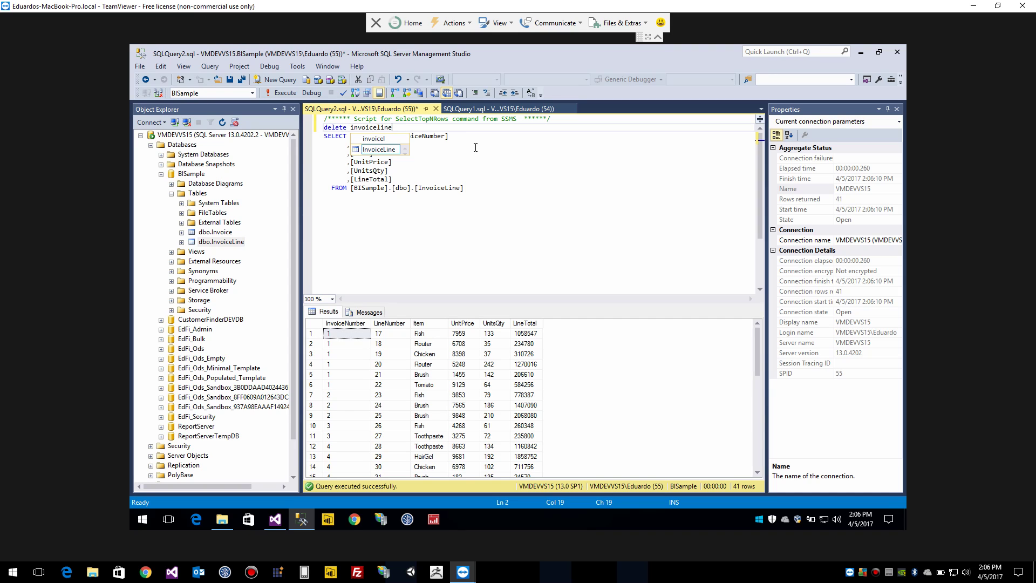
pyautogui.press('Tab')
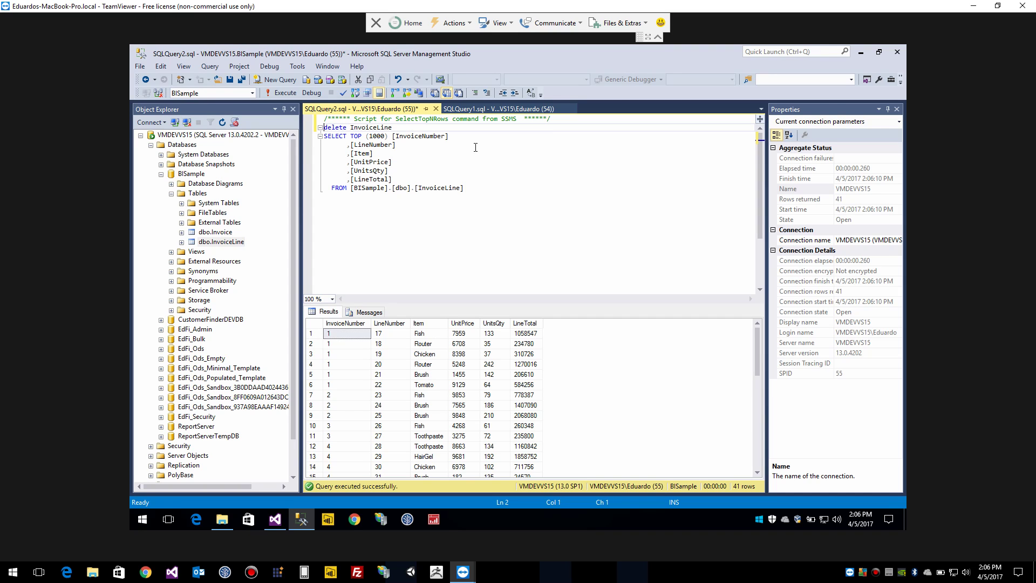
pyautogui.write('--')
pyautogui.hotkey('ctrl', 'shift', 'Right')
pyautogui.hotkey('ctrl', 'shift', 'Right')
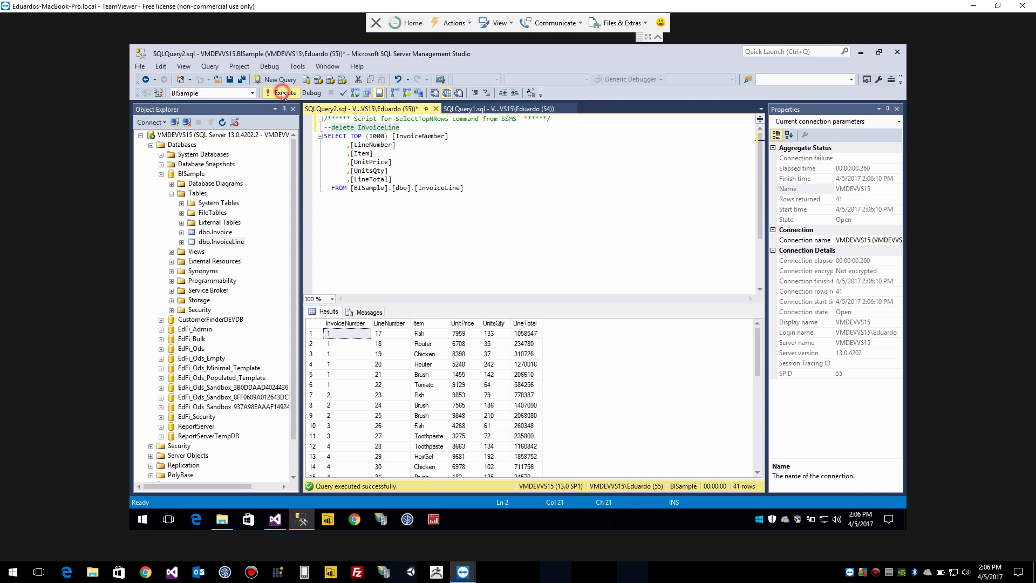
pyautogui.click(282, 93)
# In the dbo.Invoice query, add the commented line "--delete Invoice" above the SELECT and execute only its delete statement.
pyautogui.click(479, 111)
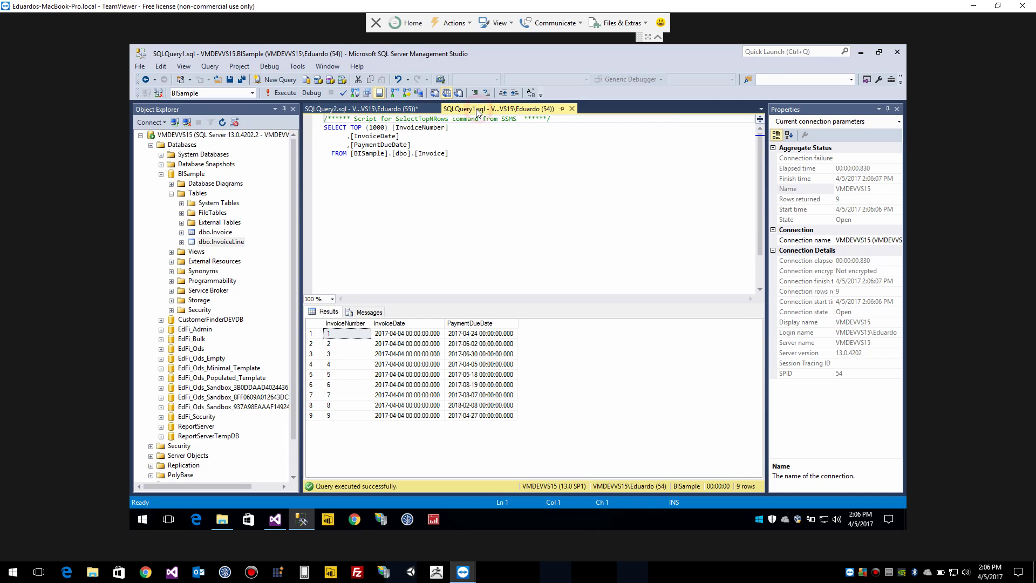
pyautogui.press('Return')
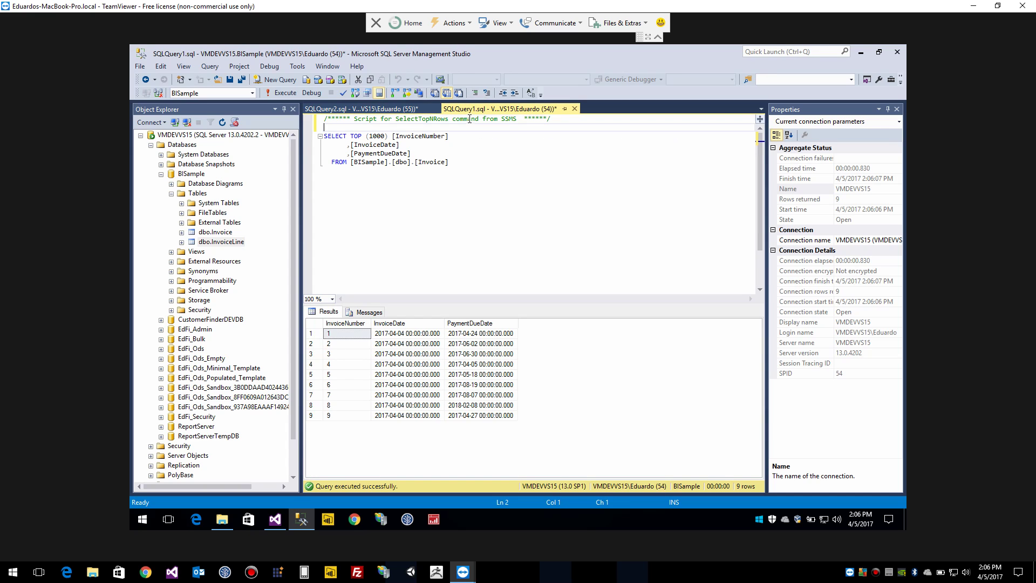
pyautogui.write('delete i')
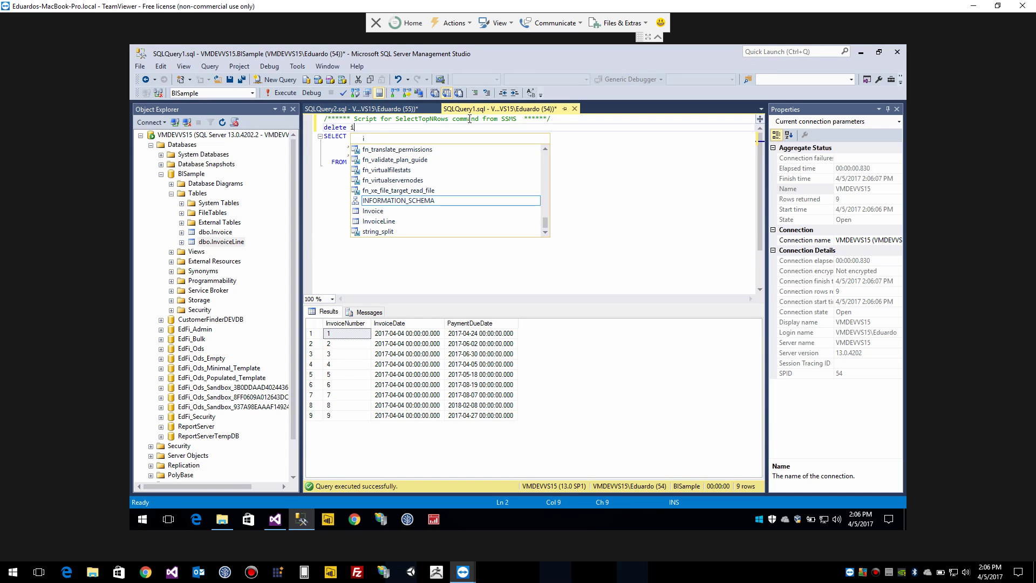
pyautogui.write('nvoice')
pyautogui.press('Tab')
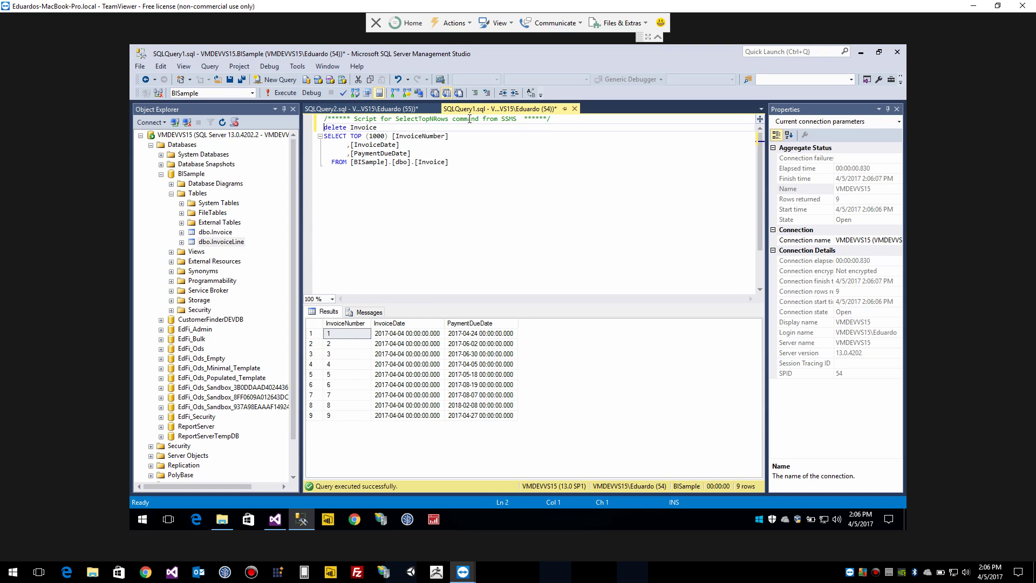
pyautogui.write('--')
pyautogui.hotkey('shift', 'End')
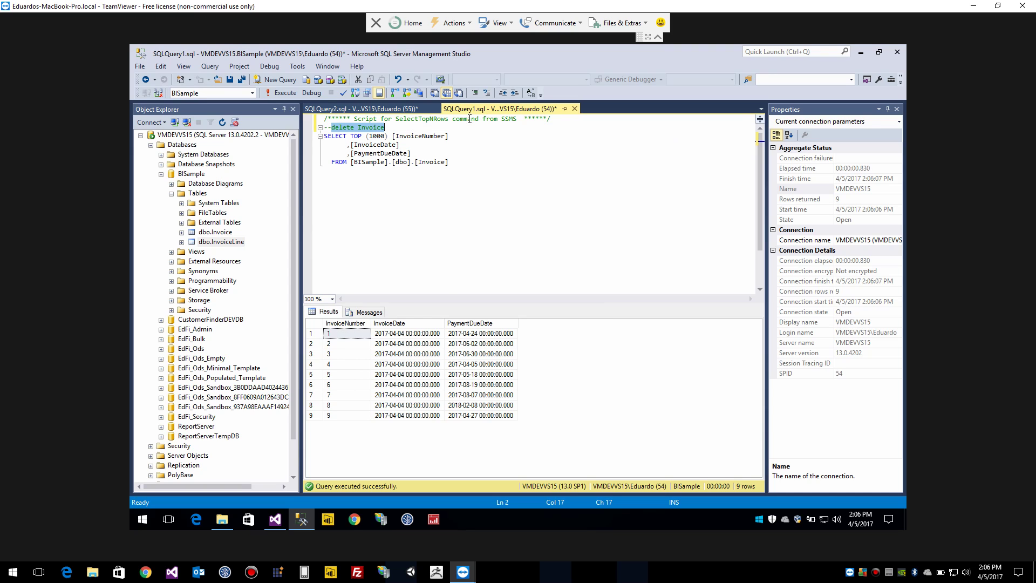
pyautogui.click(283, 93)
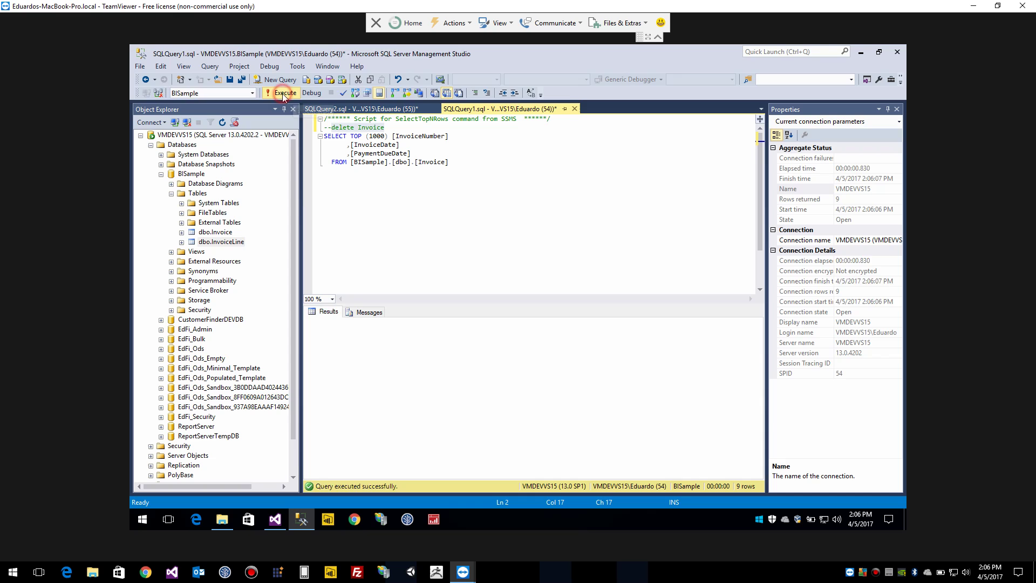
# Rerun the full SELECT queries on InvoiceLine and Invoice to check both tables after the deletion.
pyautogui.click(360, 108)
pyautogui.click(344, 170)
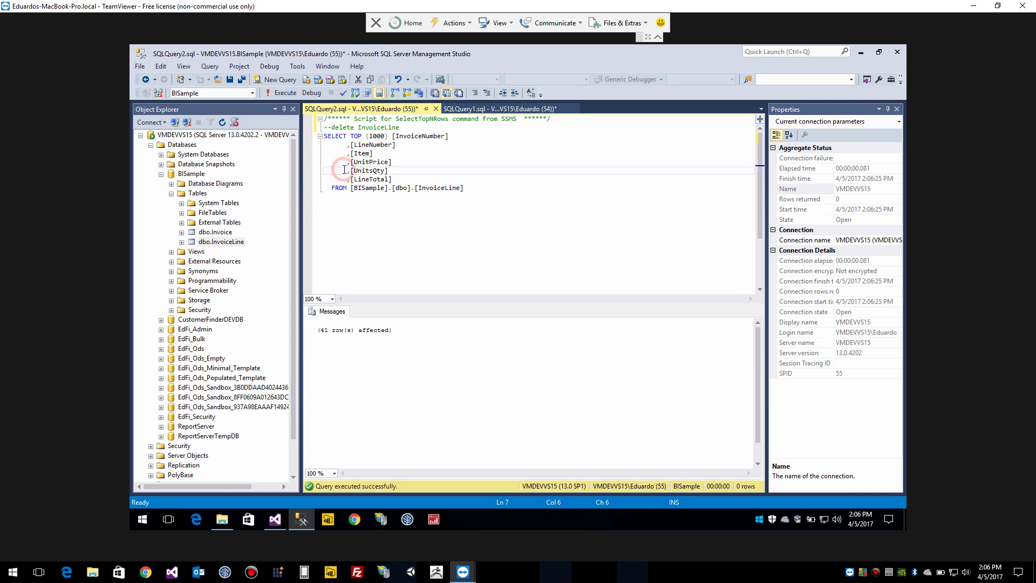
pyautogui.click(275, 94)
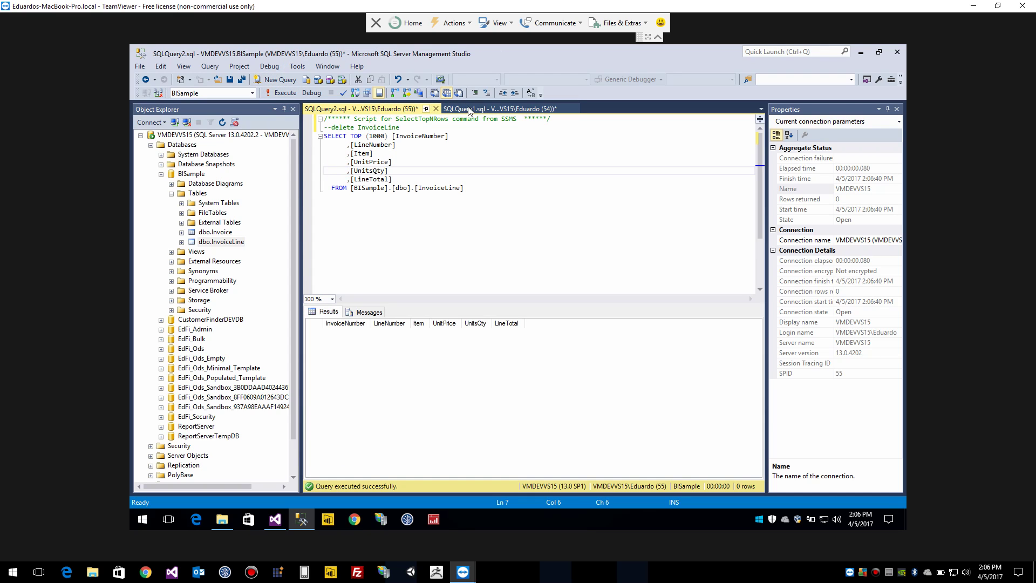
pyautogui.click(468, 109)
pyautogui.click(462, 181)
pyautogui.click(278, 93)
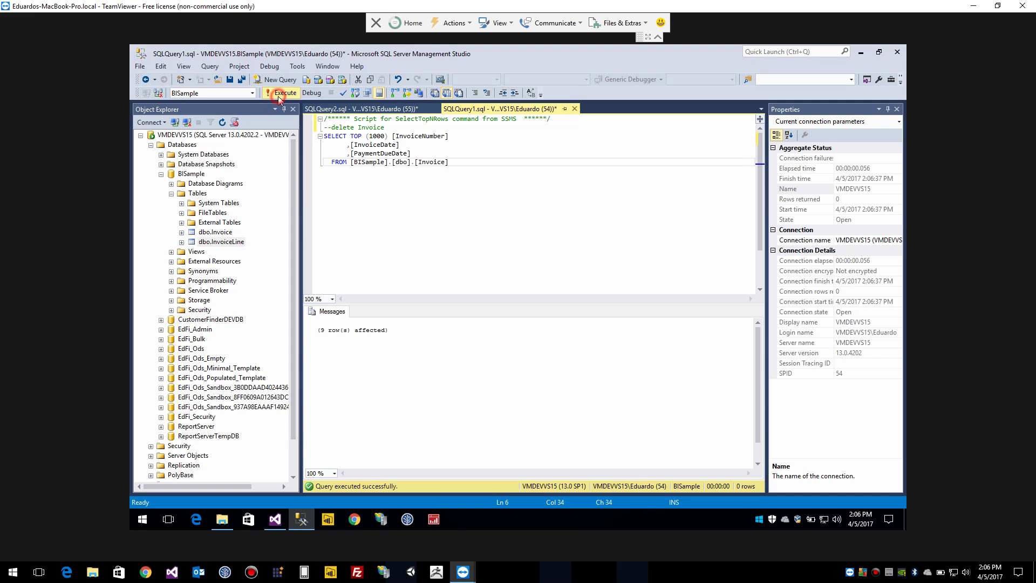
# Switch to the C:\Invoices folder in File Explorer and open Invoice-1-20170405-20170726.xml with Notepad.
pyautogui.click(222, 520)
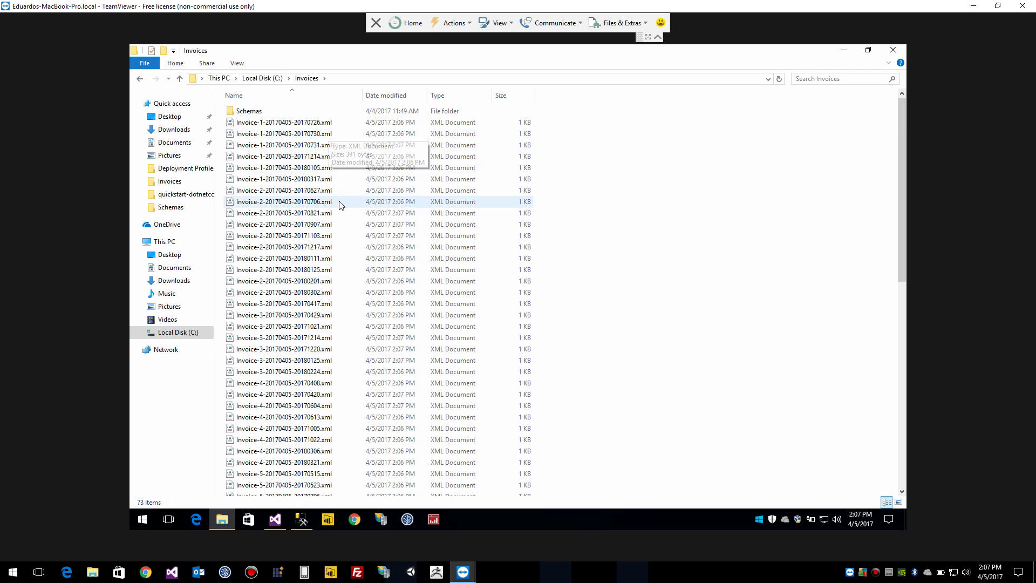
pyautogui.rightClick(319, 124)
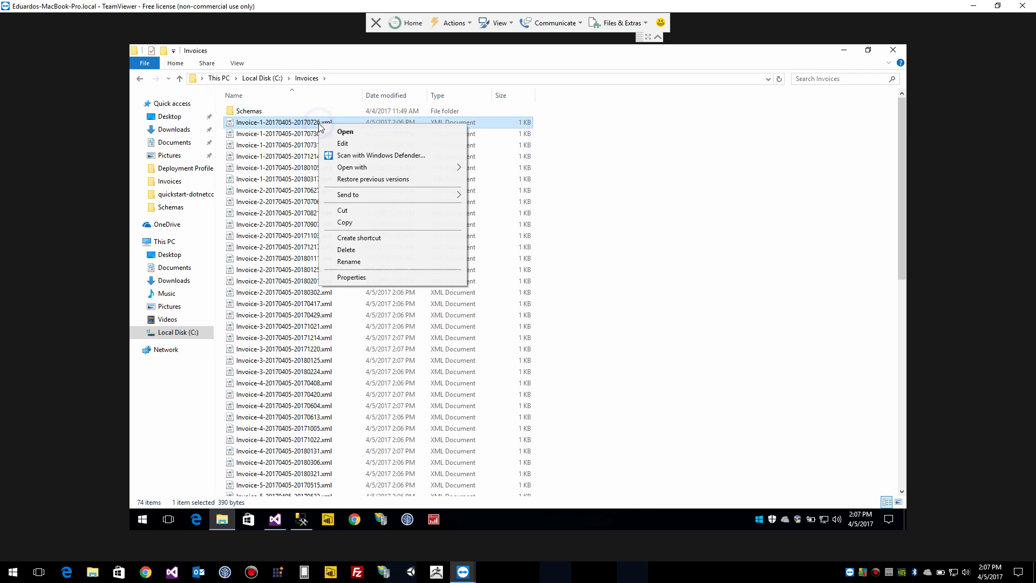
pyautogui.moveTo(453, 171)
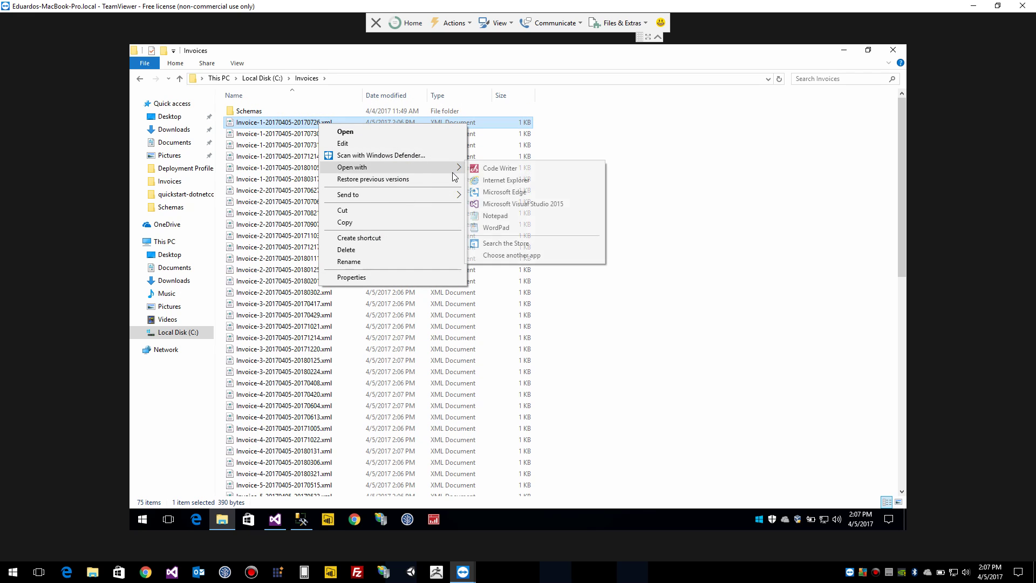
pyautogui.click(485, 216)
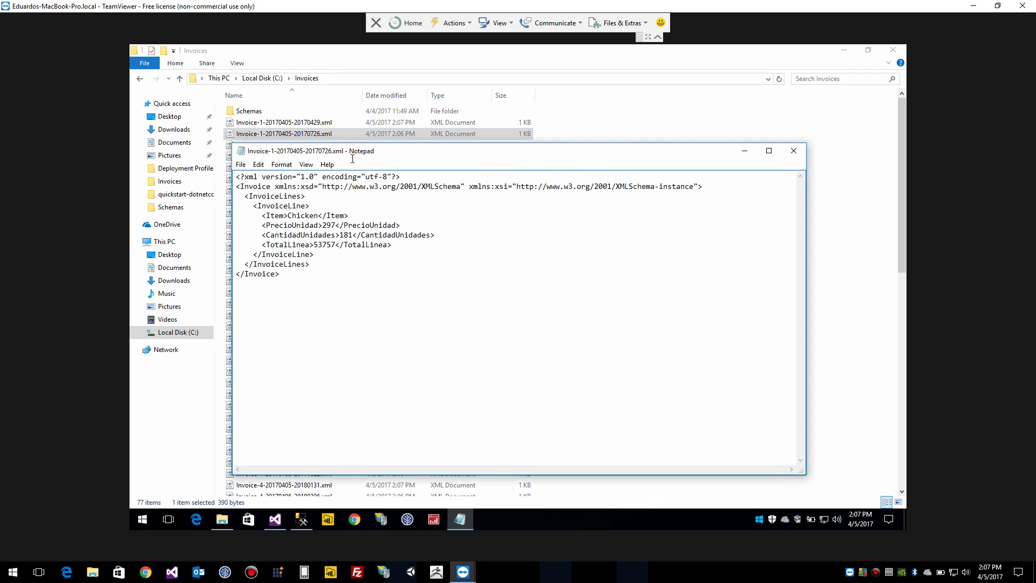
# Examine the Invoice, InvoiceLines and InvoiceLine elements of the generated XML invoice, and close the file.
pyautogui.doubleClick(249, 186)
pyautogui.doubleClick(264, 197)
pyautogui.doubleClick(268, 206)
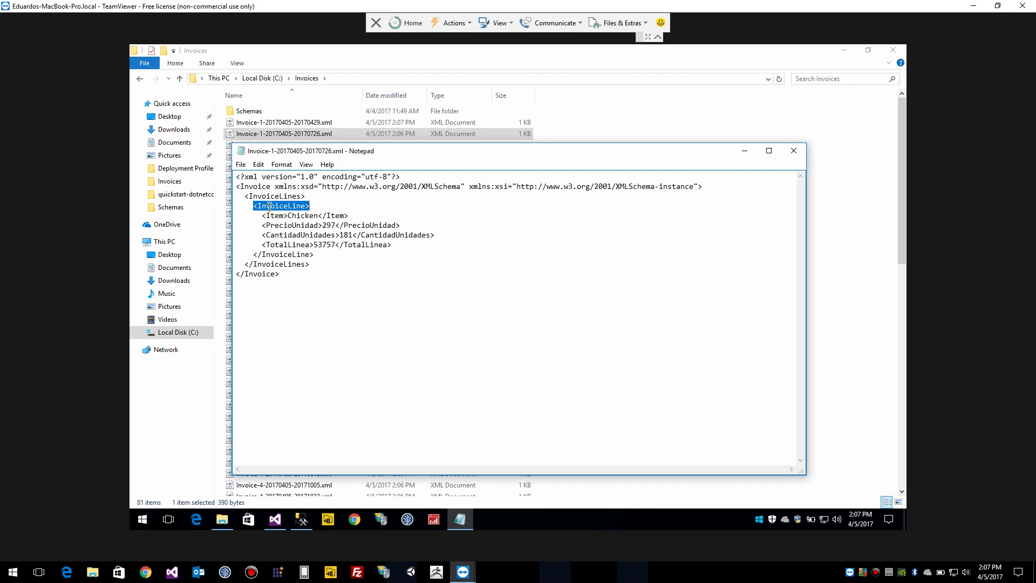
pyautogui.click(250, 187)
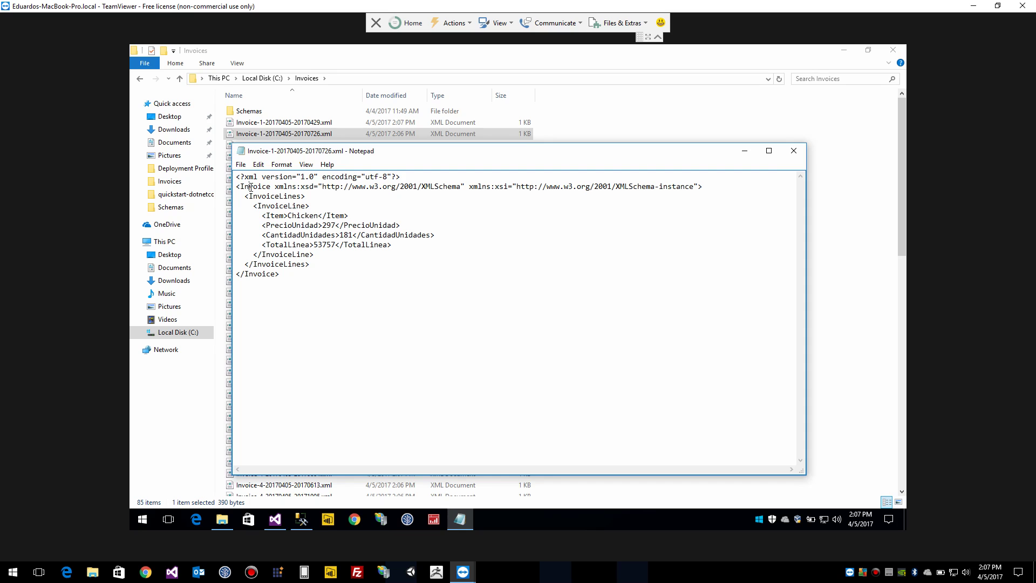
pyautogui.doubleClick(260, 186)
pyautogui.click(275, 186)
pyautogui.doubleClick(279, 197)
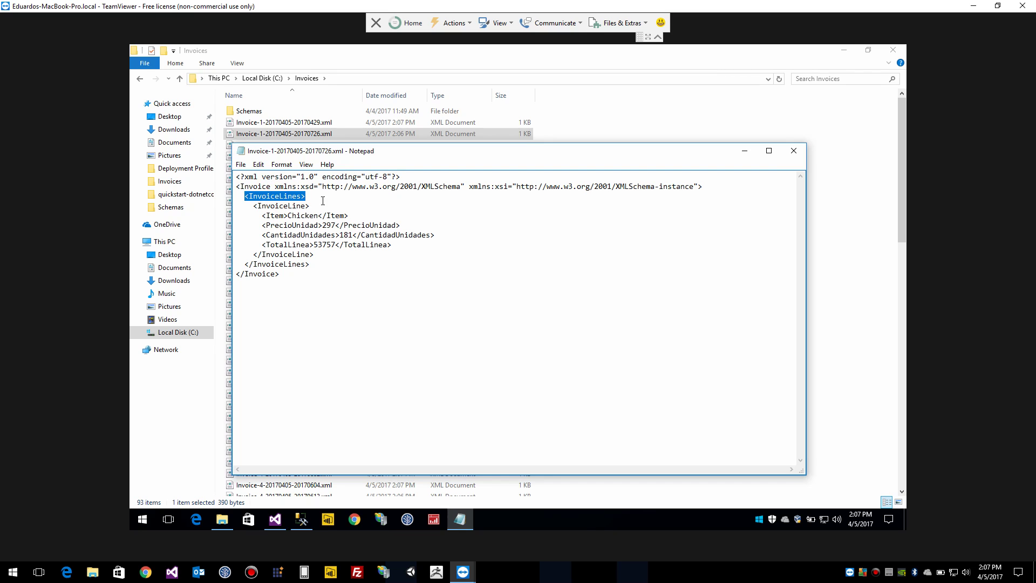
pyautogui.click(313, 255)
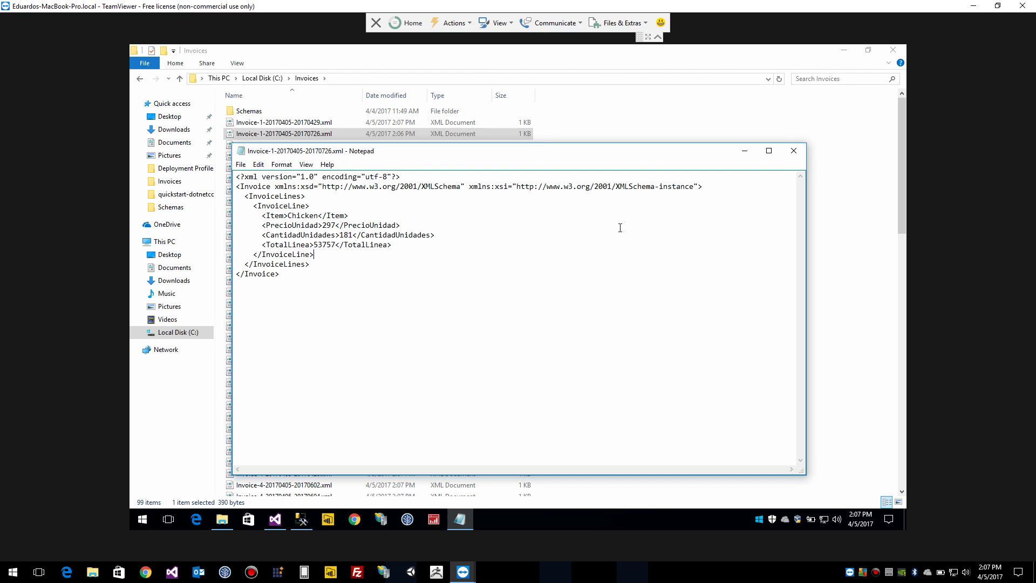
pyautogui.click(794, 151)
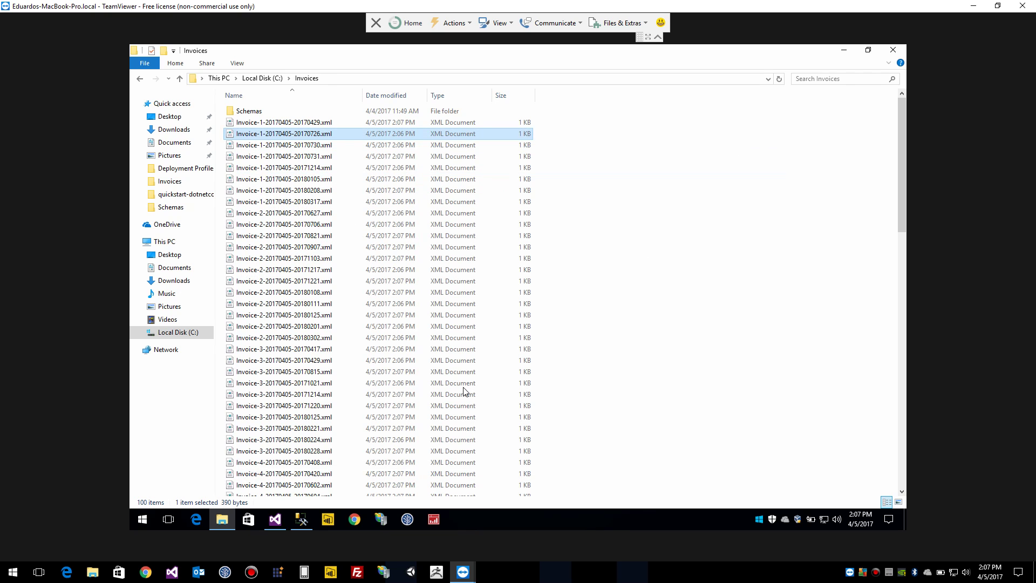
# Switch back to Visual Studio, stop debugging the InvoiceGenerator, and select Package.dtsx in the InvoiceIntegrationService project.
pyautogui.click(275, 519)
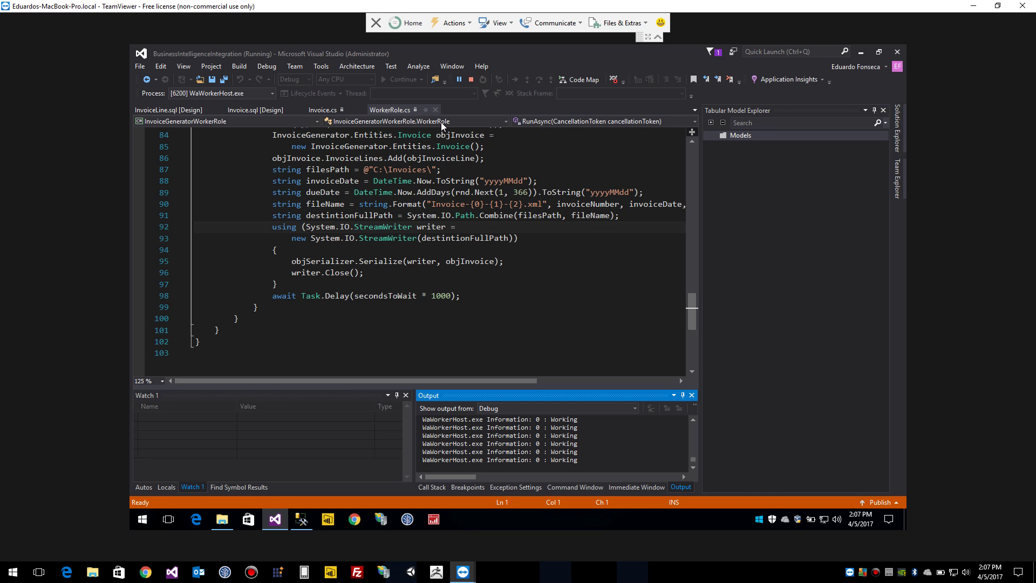
pyautogui.click(470, 80)
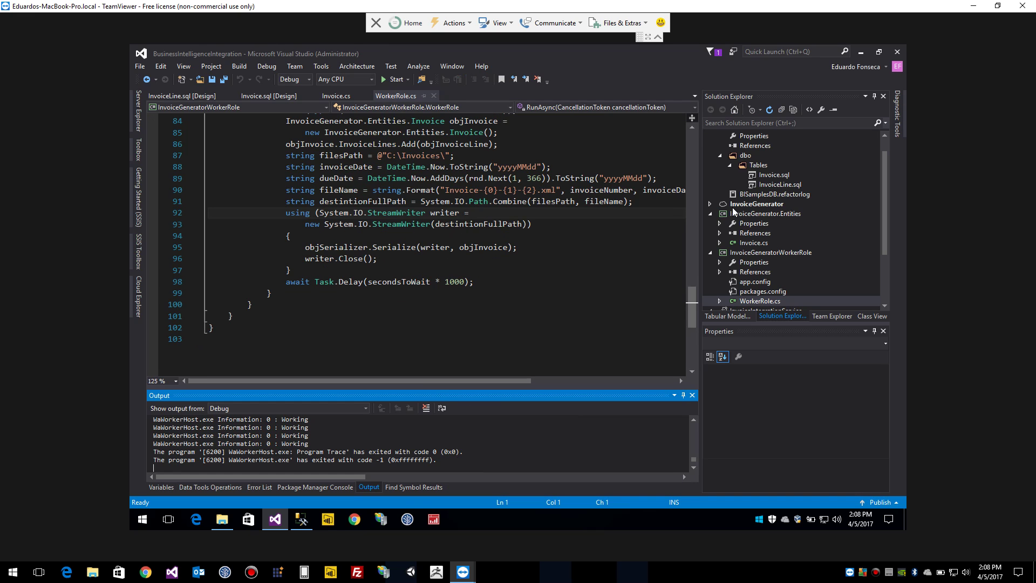
pyautogui.scroll(-3, 759, 226)
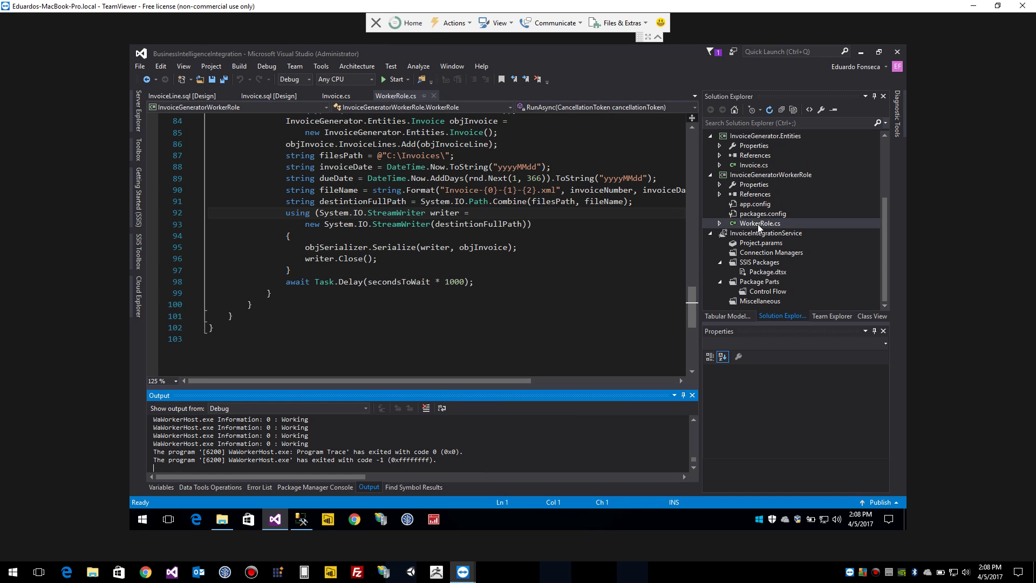
pyautogui.click(753, 273)
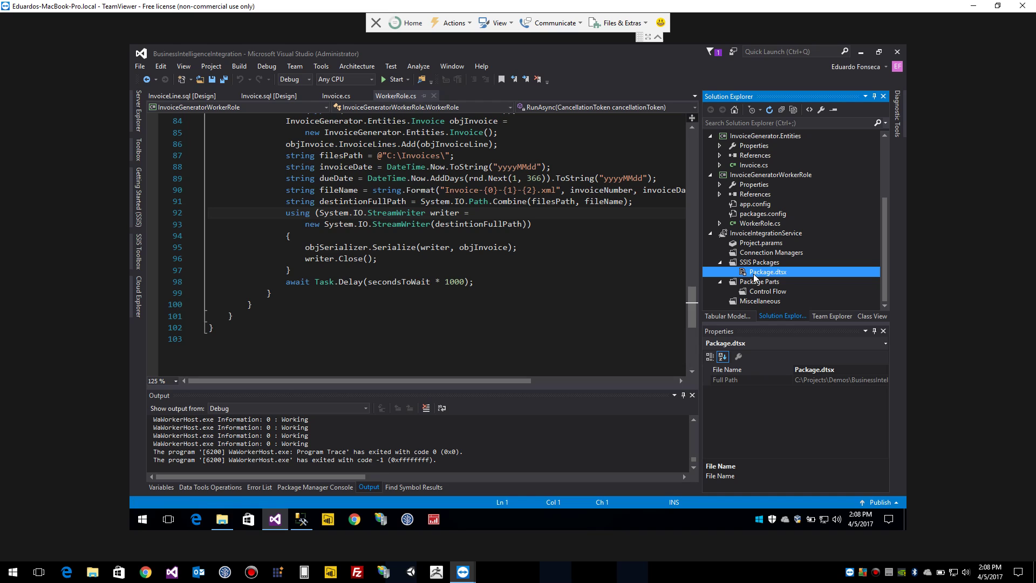
# Open Package.dtsx in the designer and set InvoiceIntegrationService as the startup project.
pyautogui.doubleClick(753, 274)
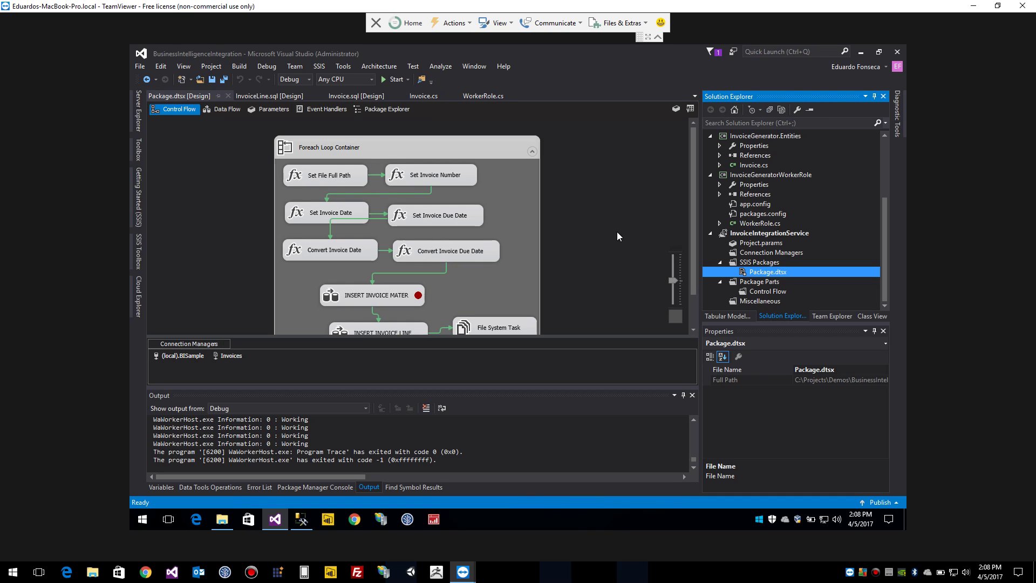
pyautogui.click(608, 213)
pyautogui.click(750, 272)
pyautogui.click(750, 271)
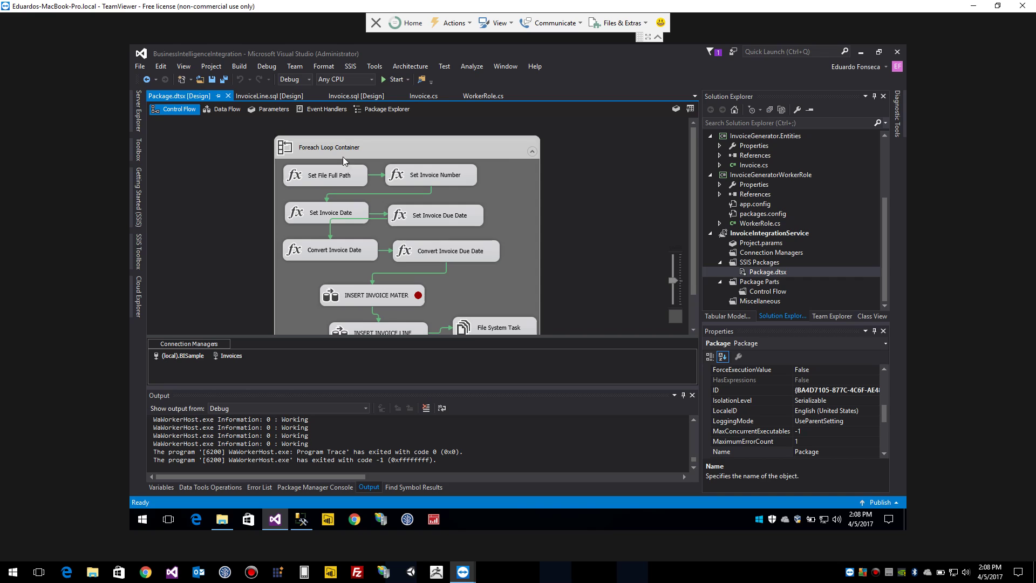
pyautogui.click(777, 236)
pyautogui.rightClick(776, 234)
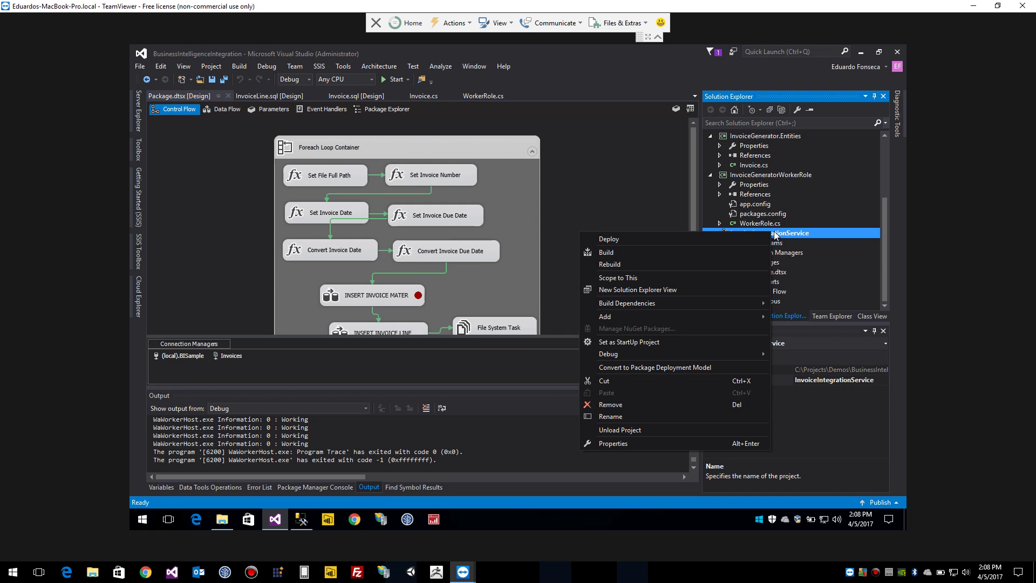
pyautogui.click(691, 344)
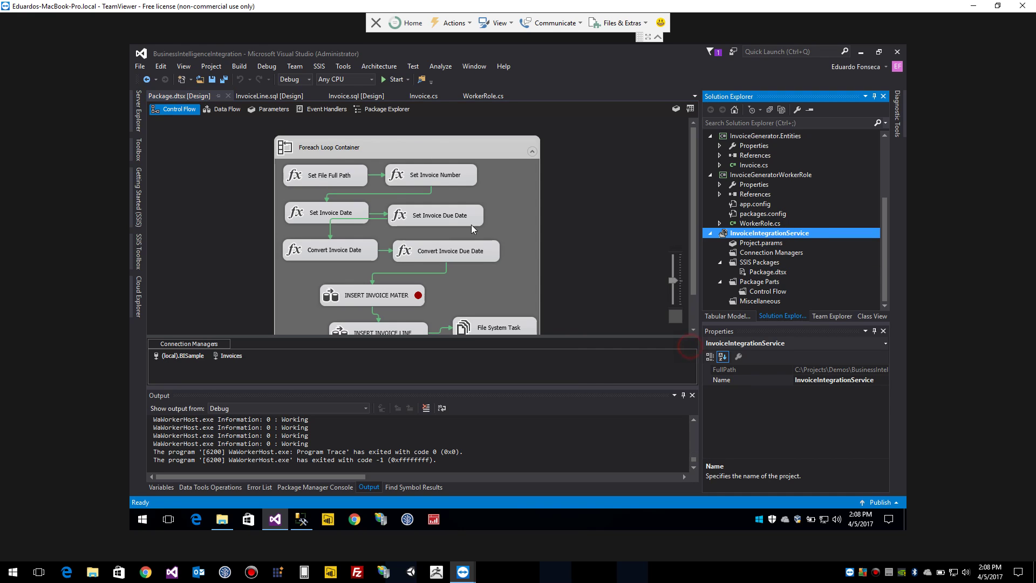
# Rename the File System Task in the Foreach Loop Container as Delete Current File.
pyautogui.click(323, 179)
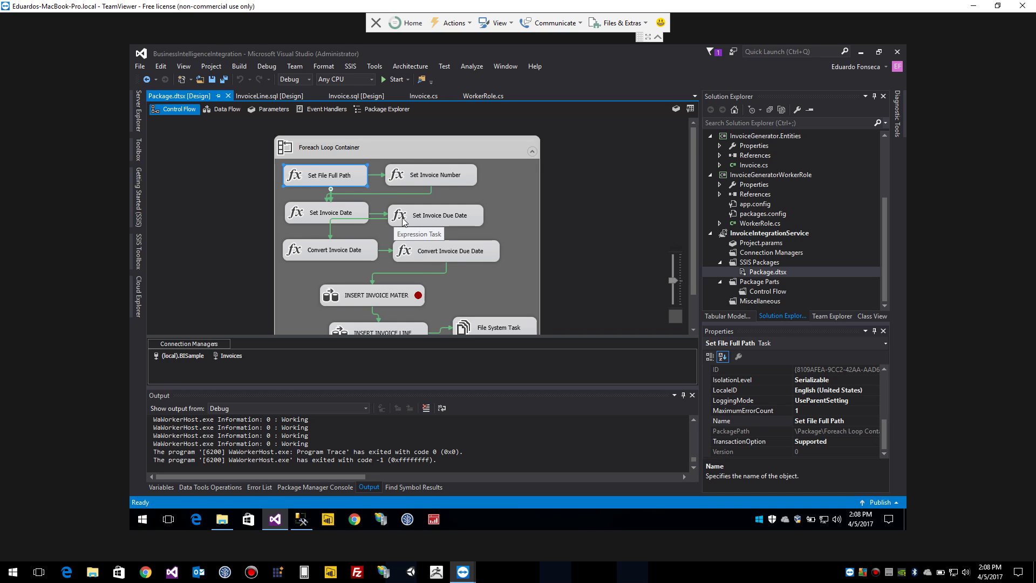
pyautogui.scroll(-1, 404, 222)
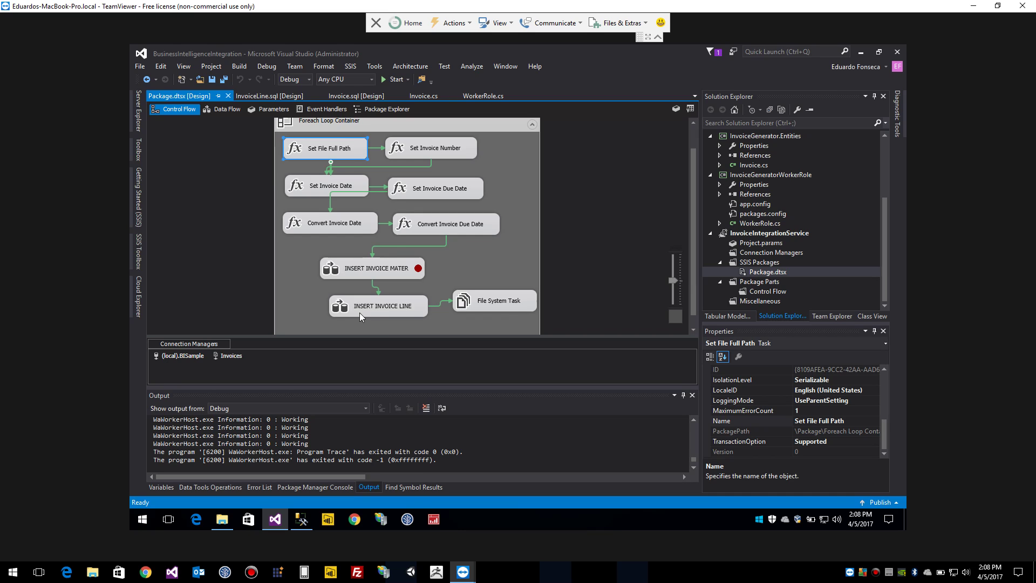
pyautogui.click(516, 301)
pyautogui.click(517, 303)
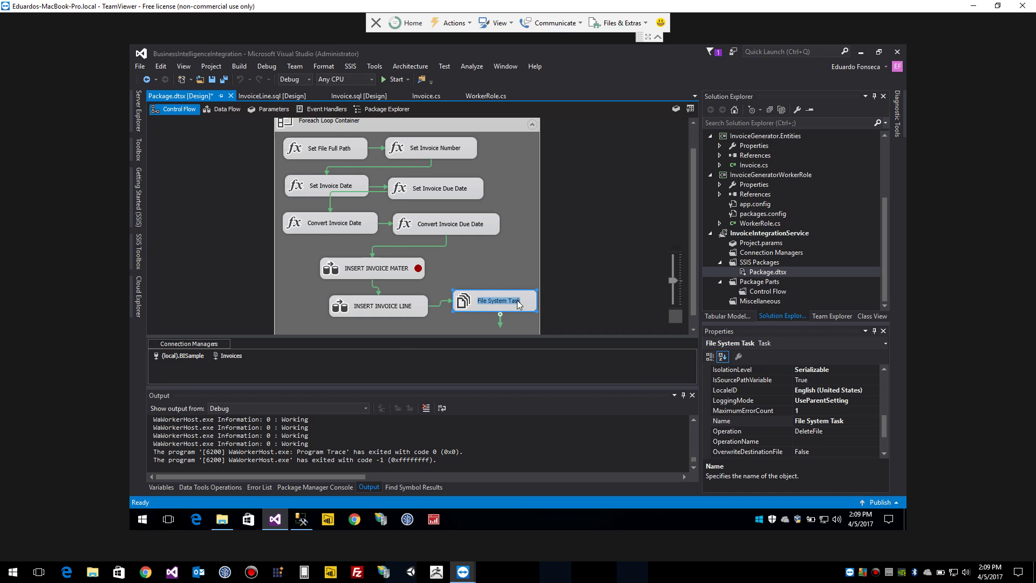
pyautogui.write('Delete Fi')
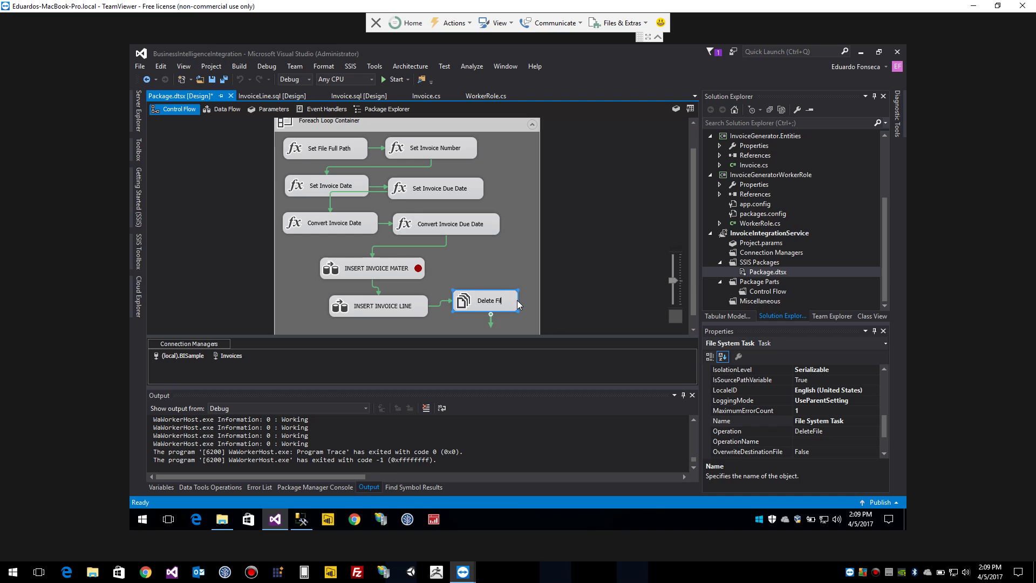
pyautogui.press('BackSpace')
pyautogui.write('Current File')
pyautogui.press('Return')
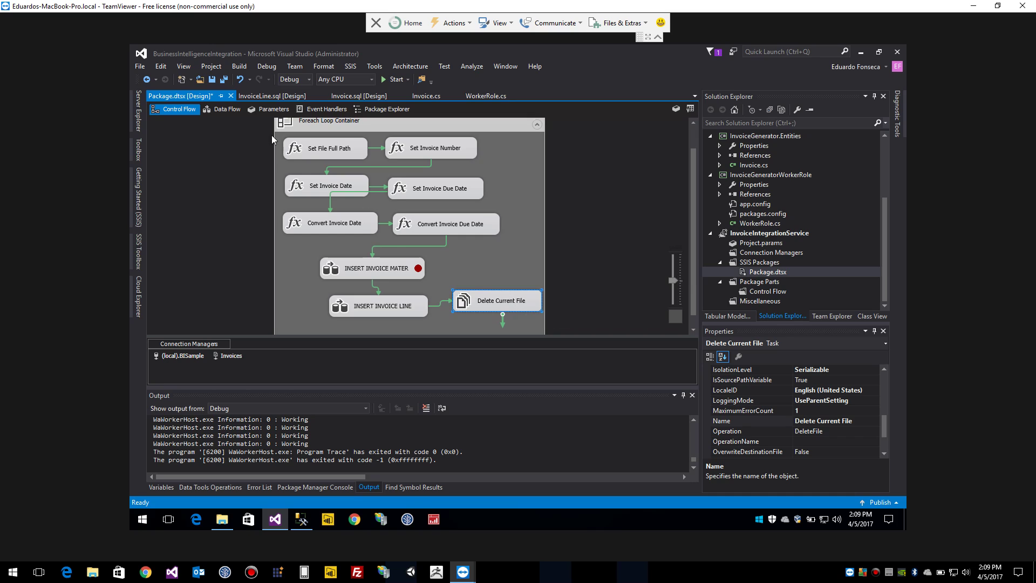
# Save all files and start debugging the InvoiceIntegrationService package.
pyautogui.click(223, 80)
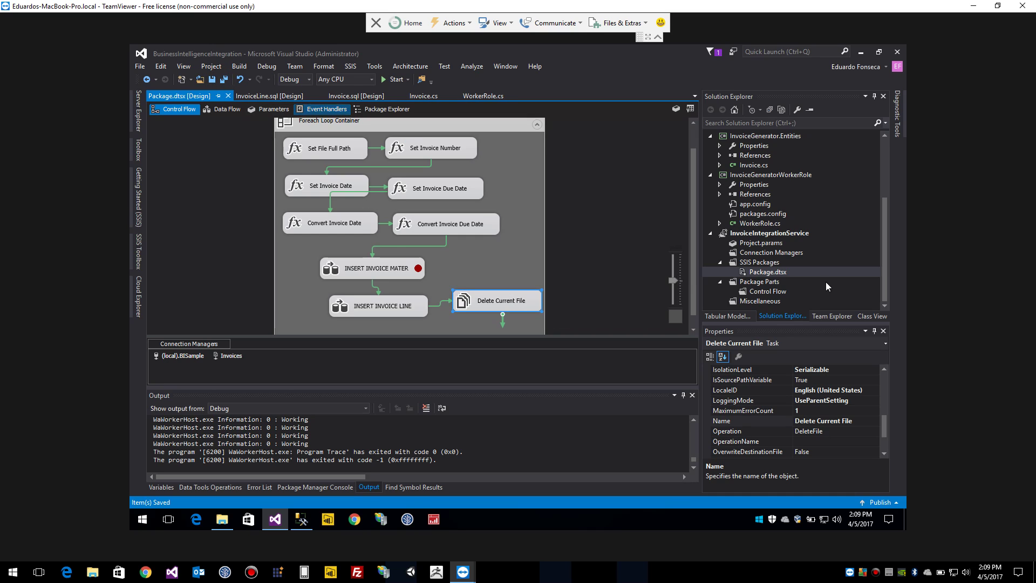
pyautogui.click(743, 235)
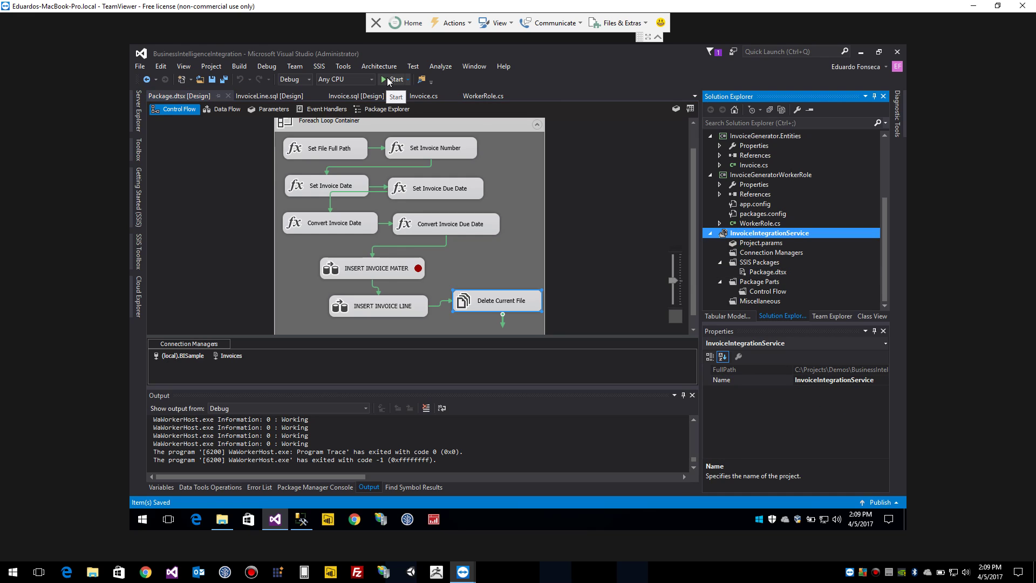
pyautogui.click(387, 81)
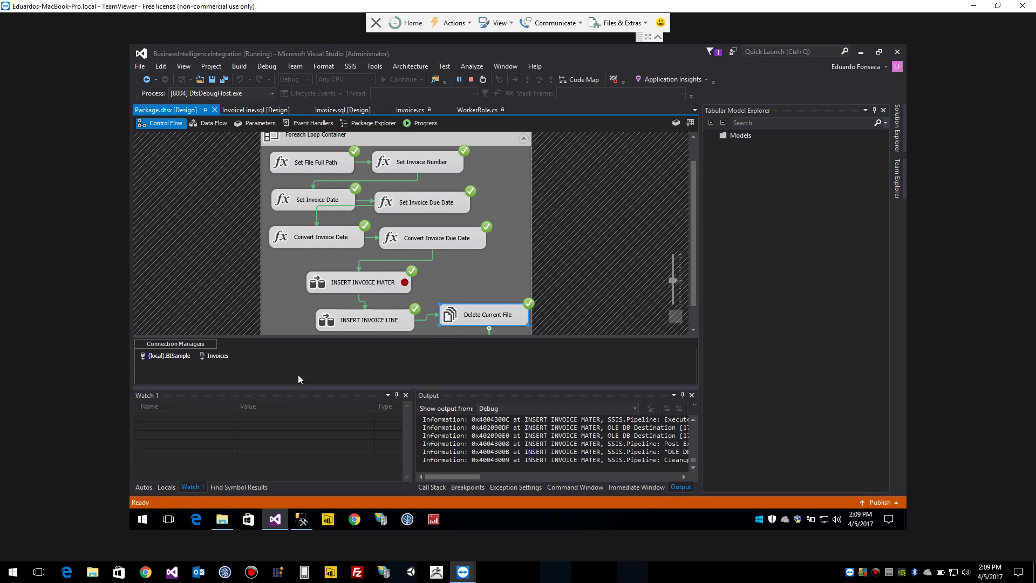
# Switch to SQL Server Management Studio and run the InvoiceLine and Invoice queries to check for rows loaded by the package.
pyautogui.click(308, 521)
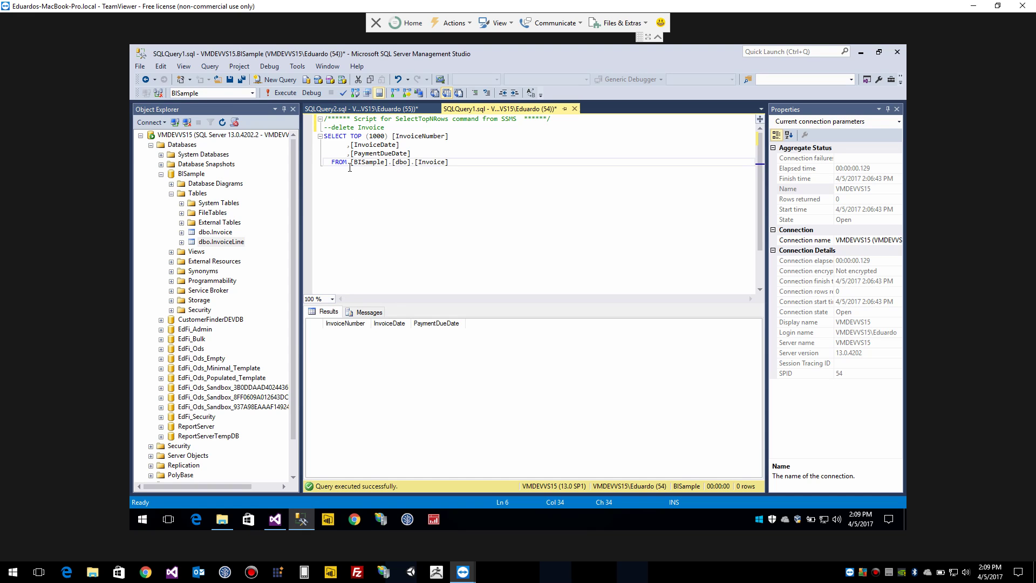
pyautogui.click(283, 93)
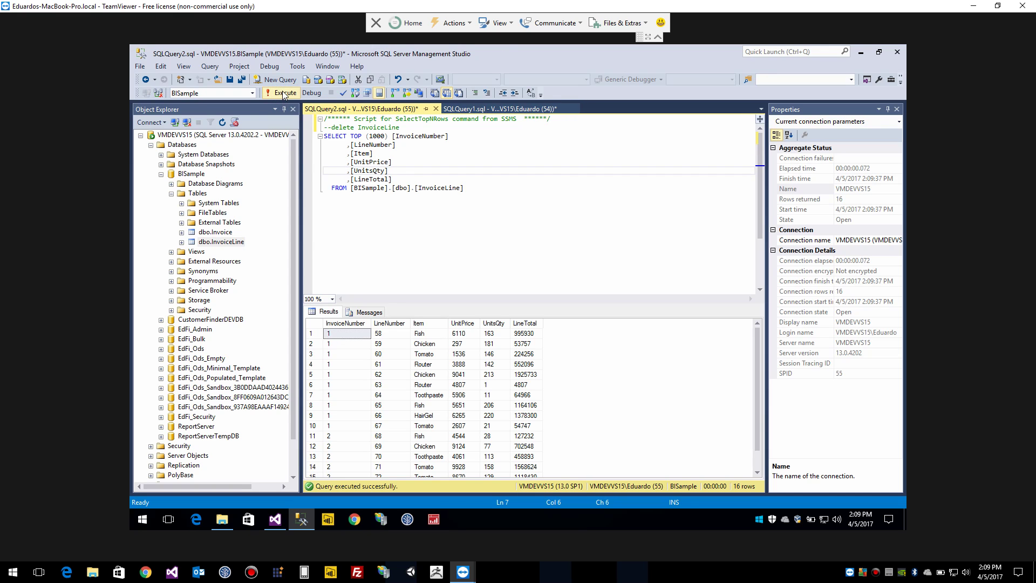
pyautogui.click(465, 108)
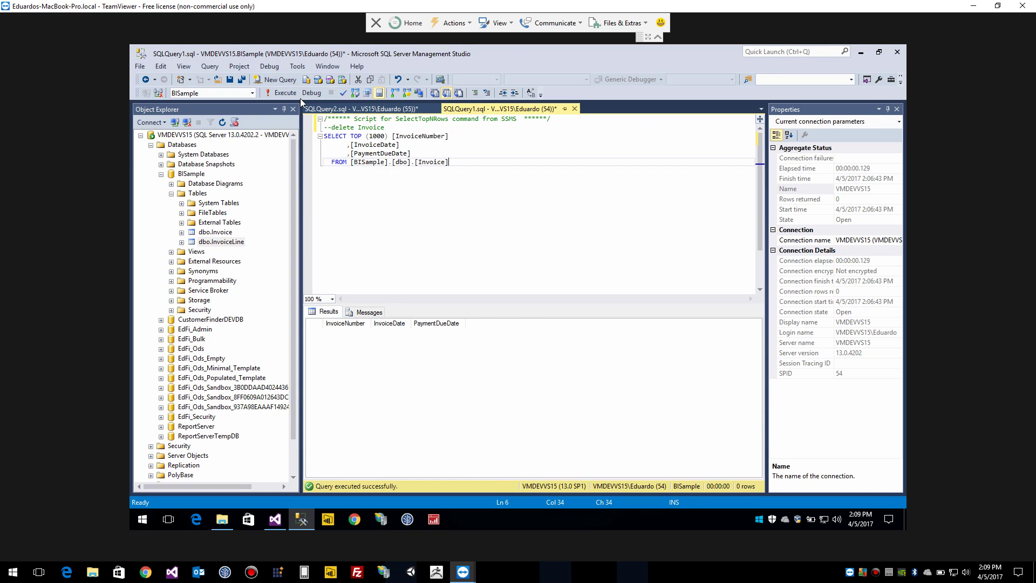
pyautogui.click(279, 95)
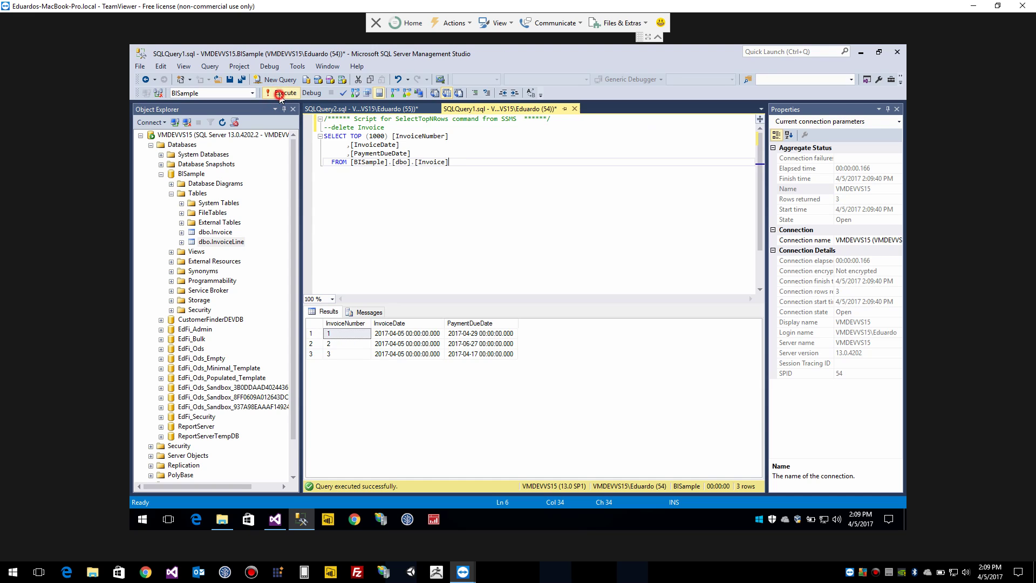
pyautogui.click(280, 95)
pyautogui.click(280, 95)
# Return to the InvoiceLine query and rerun it repeatedly to monitor the rows being inserted.
pyautogui.click(346, 110)
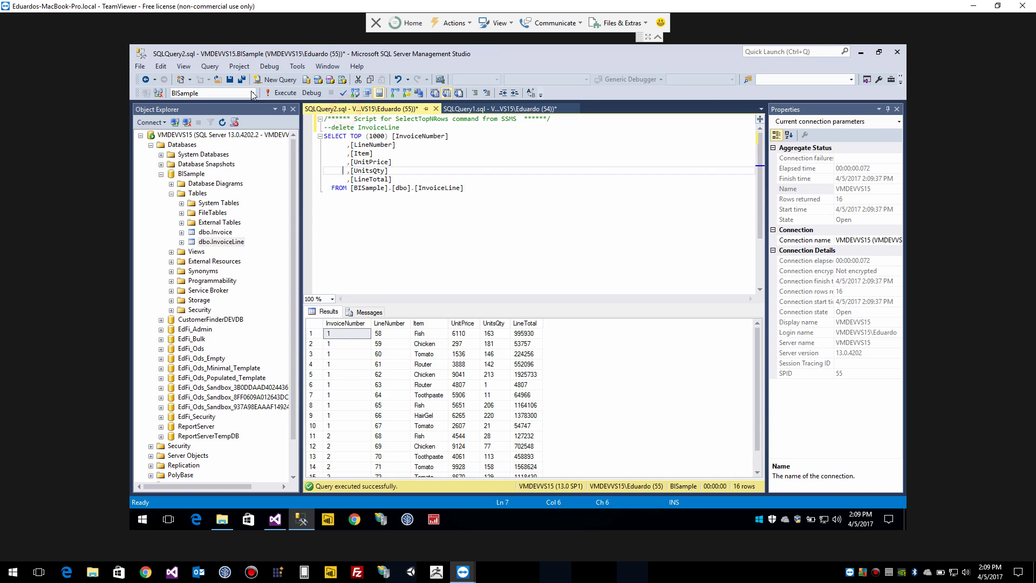
pyautogui.click(287, 95)
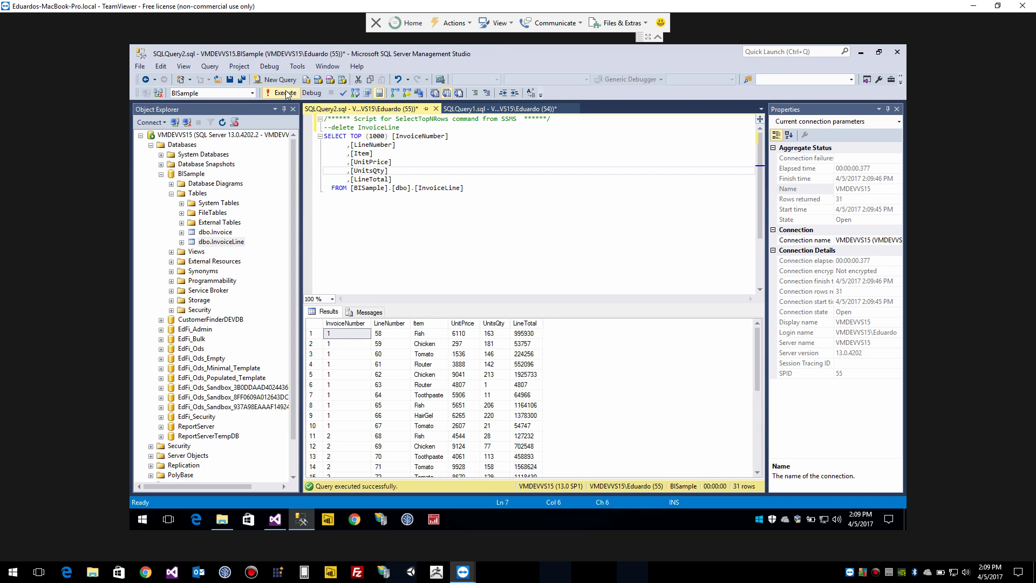
pyautogui.click(286, 95)
pyautogui.click(285, 95)
pyautogui.click(285, 95)
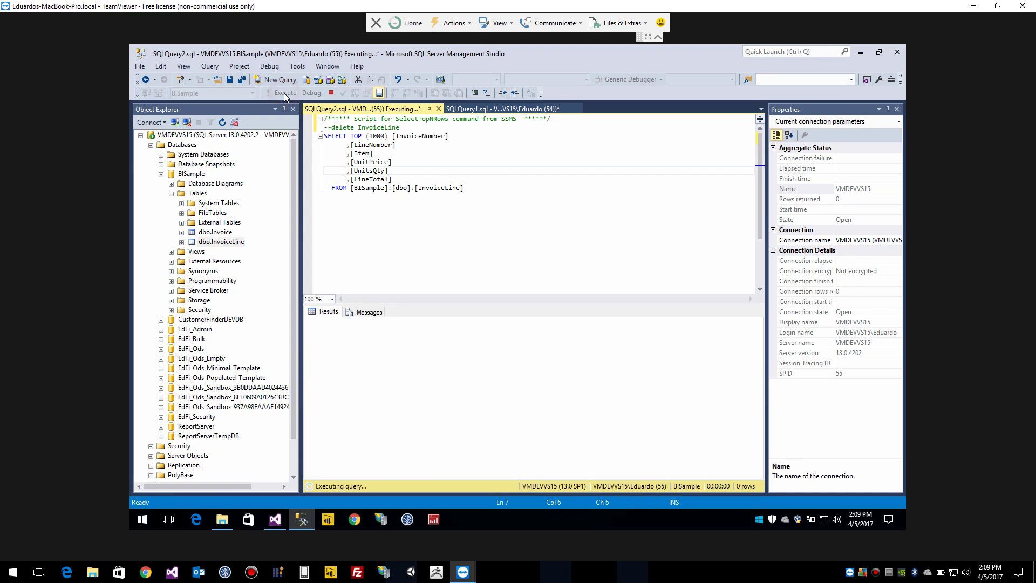
pyautogui.click(284, 95)
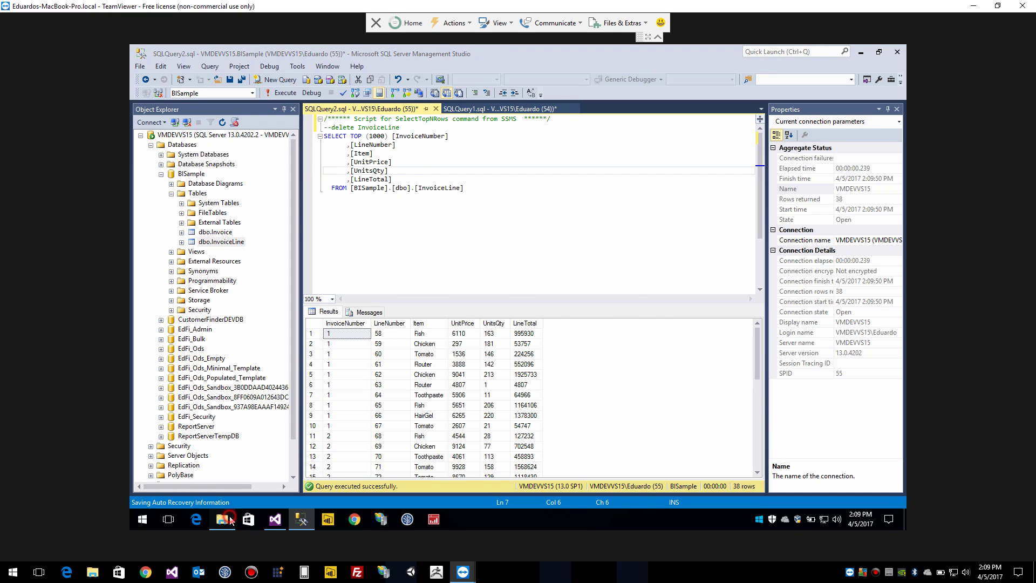
# Check the remaining XML files in C:\Invoices with File Explorer, and switch to Visual Studio to stop debugging the package.
pyautogui.click(223, 519)
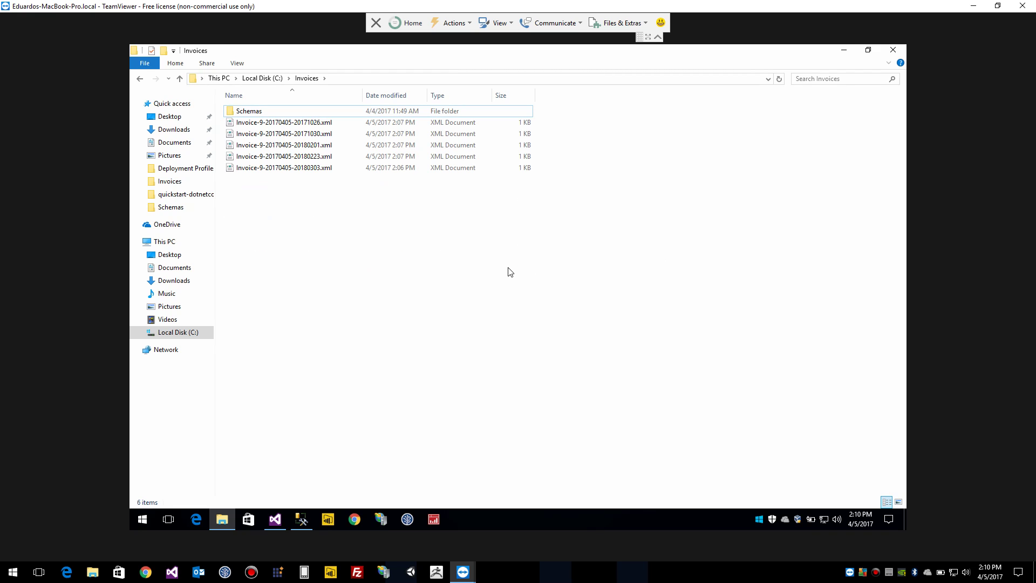
pyautogui.click(275, 519)
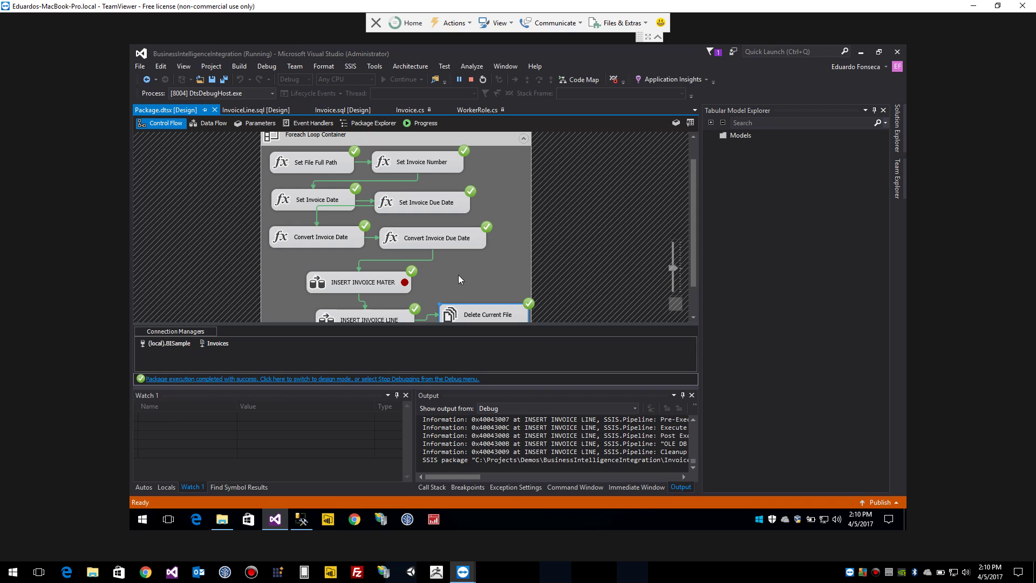
pyautogui.scroll(-1, 462, 257)
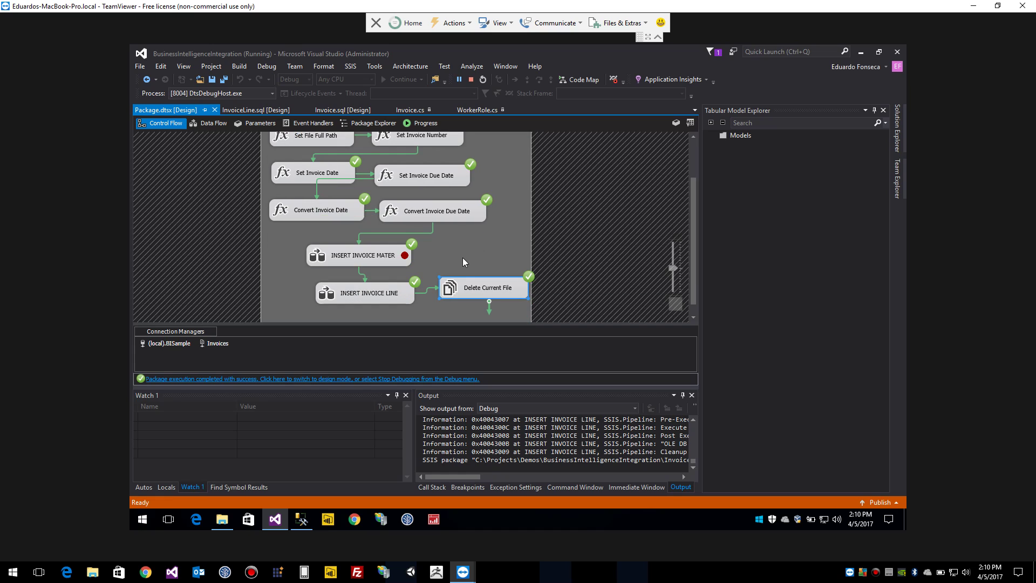
pyautogui.scroll(-1, 476, 237)
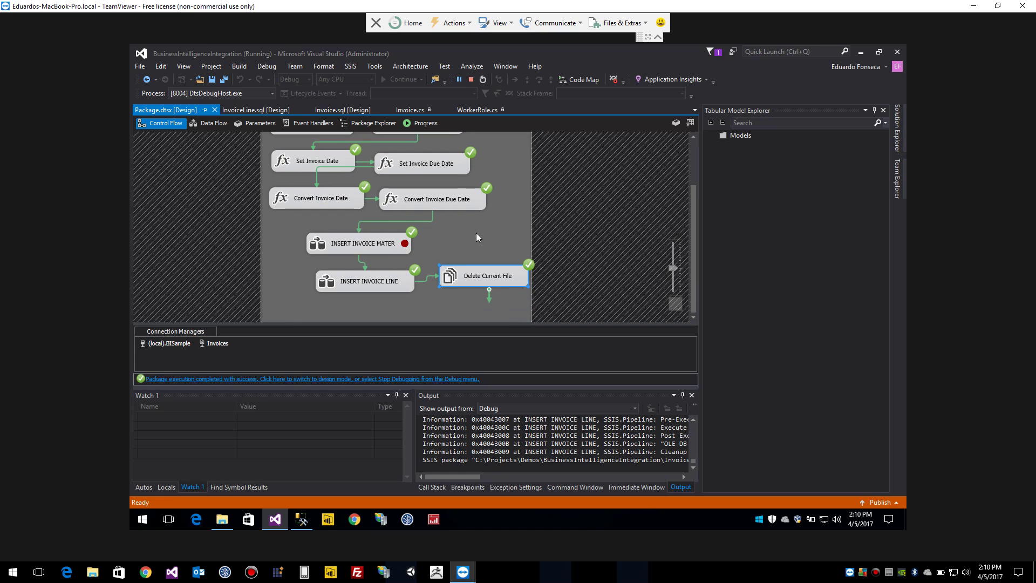
pyautogui.click(471, 79)
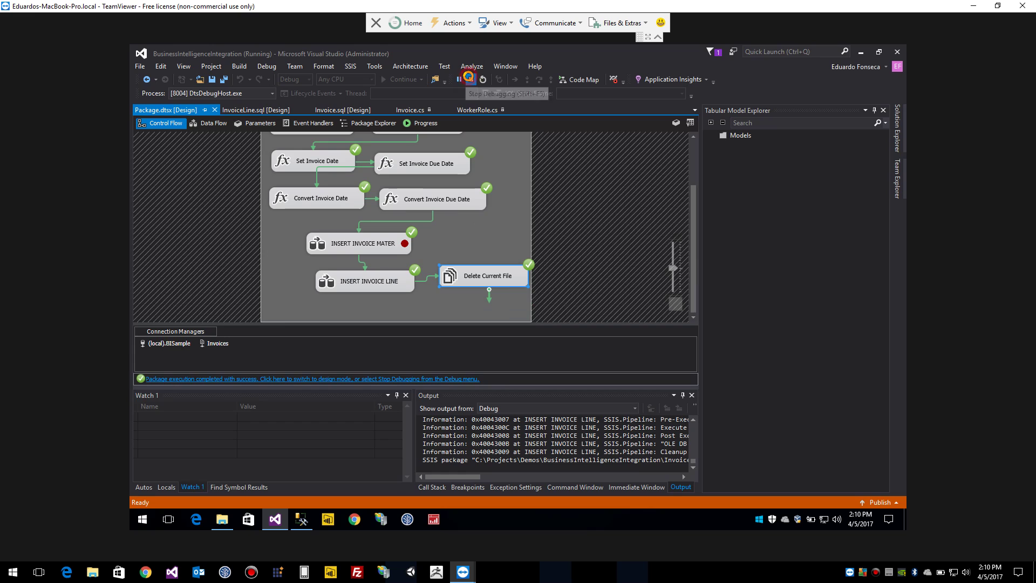
# Switch to SQL Server Management Studio and rerun the SELECT query on InvoiceLine after the package run.
pyautogui.click(301, 519)
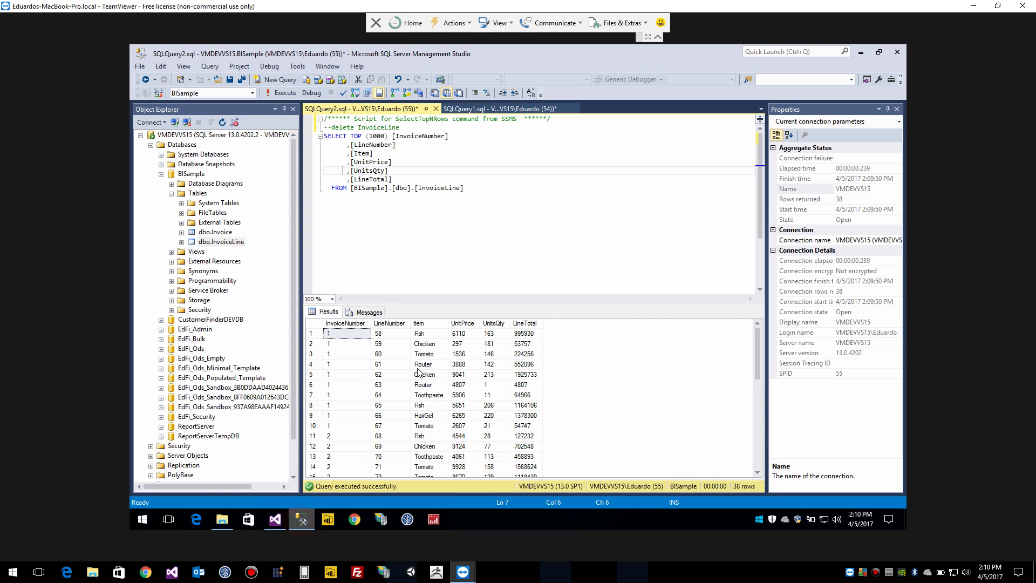
pyautogui.click(435, 213)
pyautogui.click(280, 93)
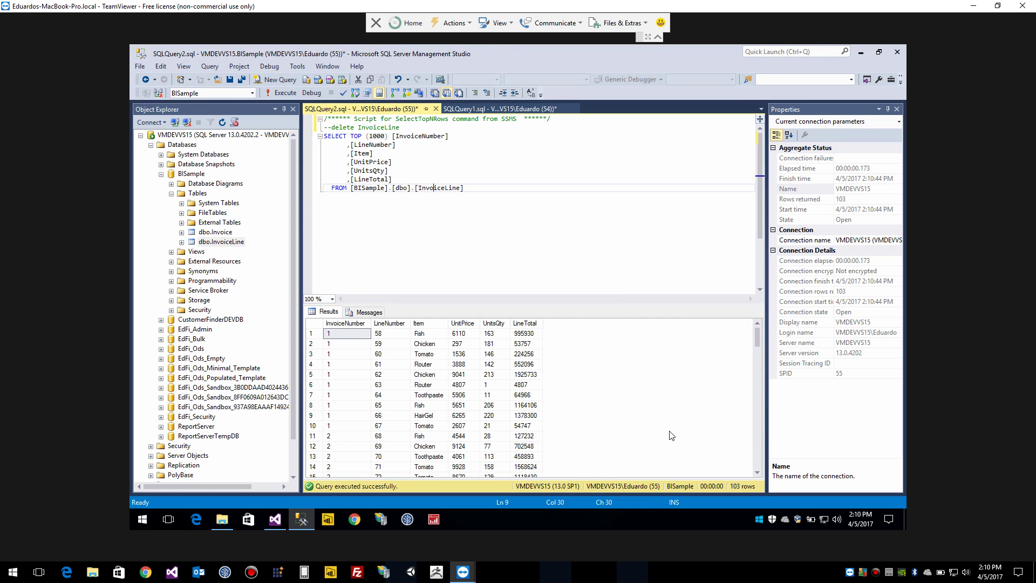
# Examine the InvoiceLine result rows from first to last and compare them with the results of the Invoice query.
pyautogui.scroll(-20, 671, 435)
pyautogui.scroll(-10, 671, 435)
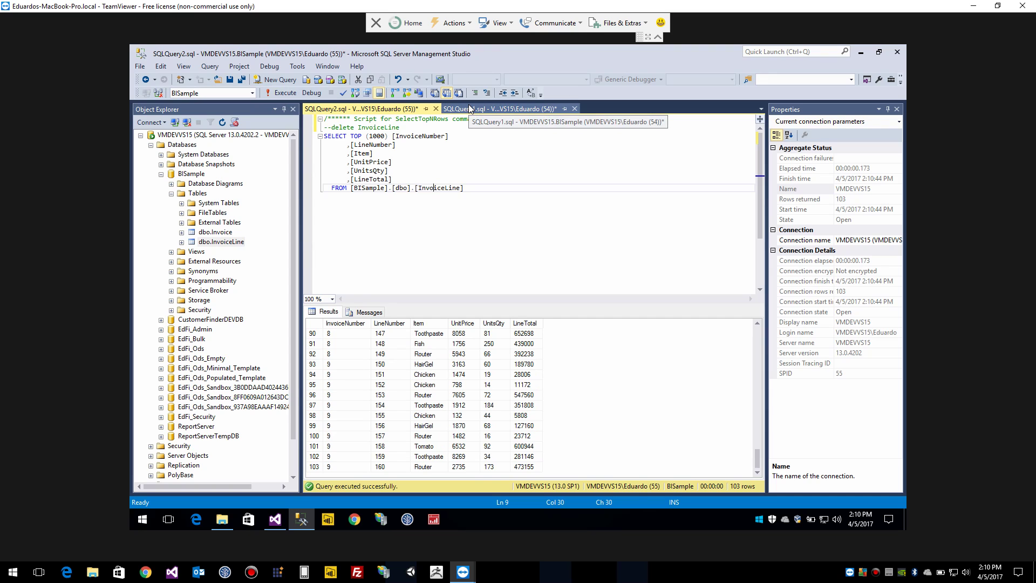
pyautogui.scroll(16, 541, 441)
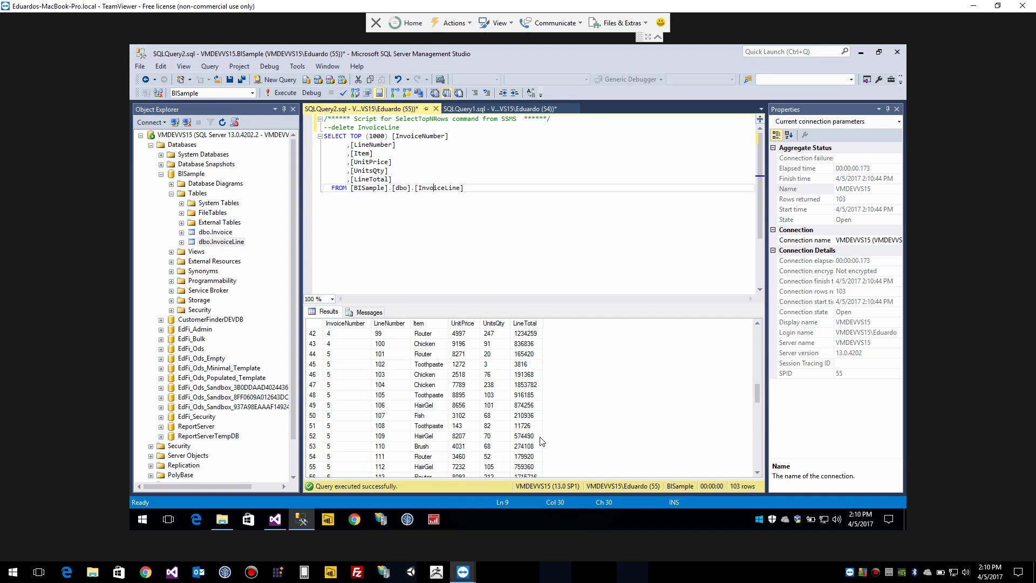
pyautogui.scroll(14, 541, 442)
pyautogui.scroll(-14, 397, 358)
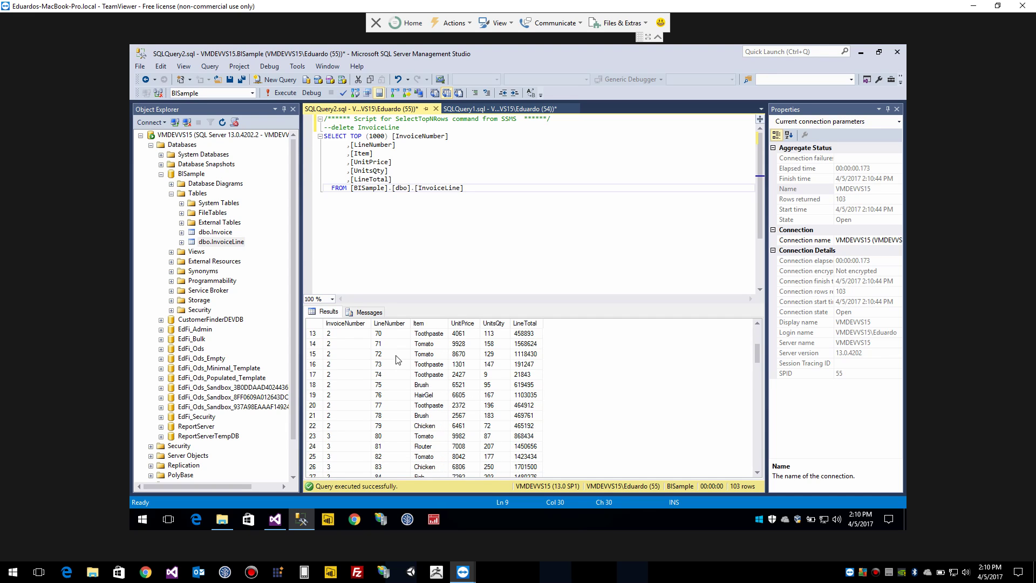
pyautogui.scroll(-14, 397, 359)
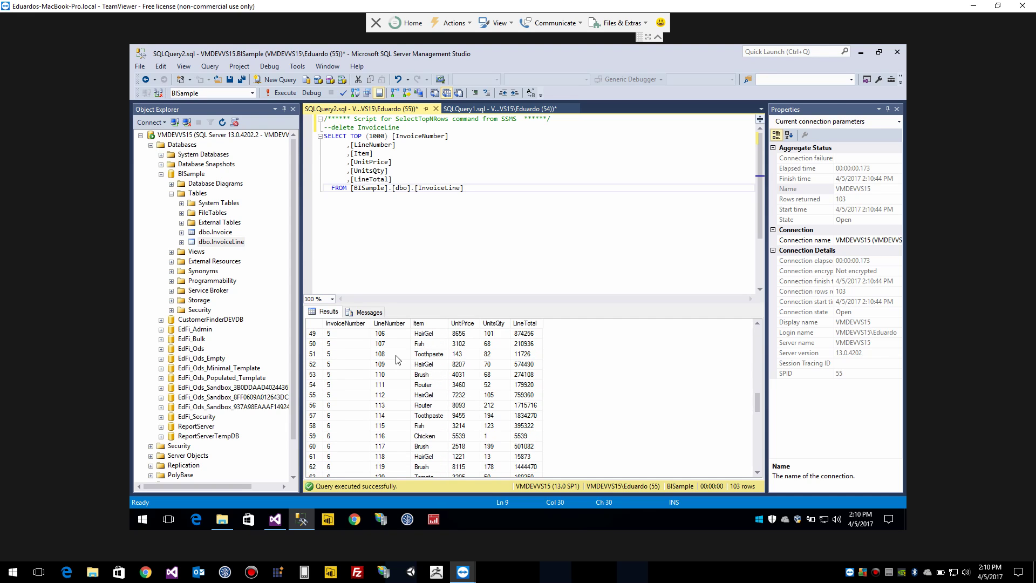
pyautogui.scroll(-2, 396, 359)
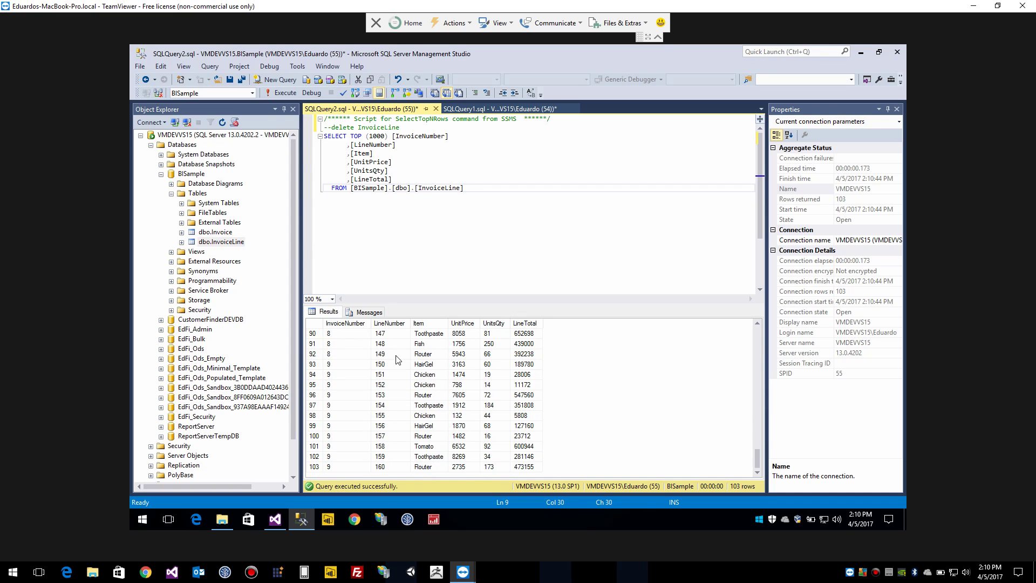
pyautogui.scroll(10, 396, 359)
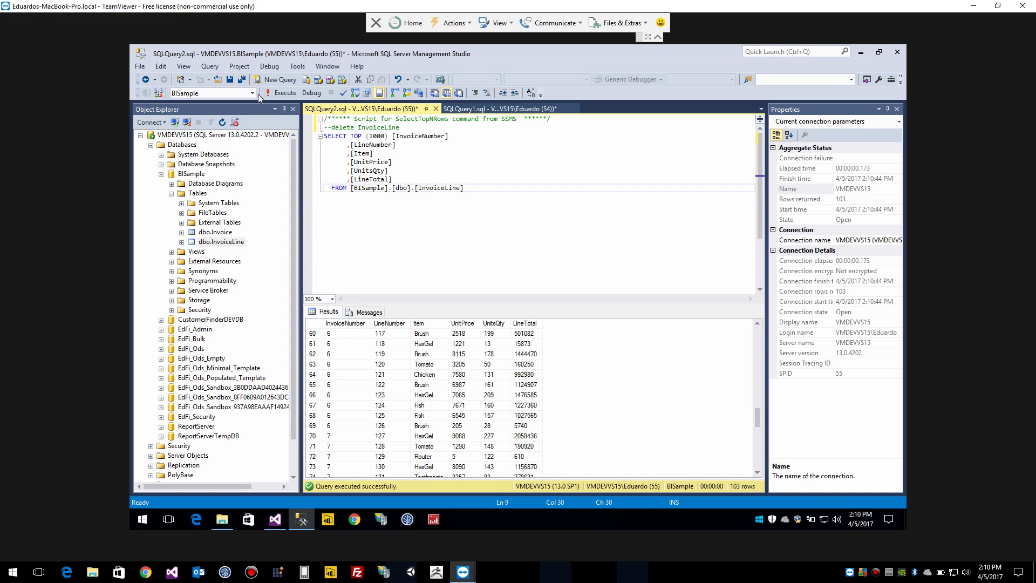
pyautogui.click(463, 107)
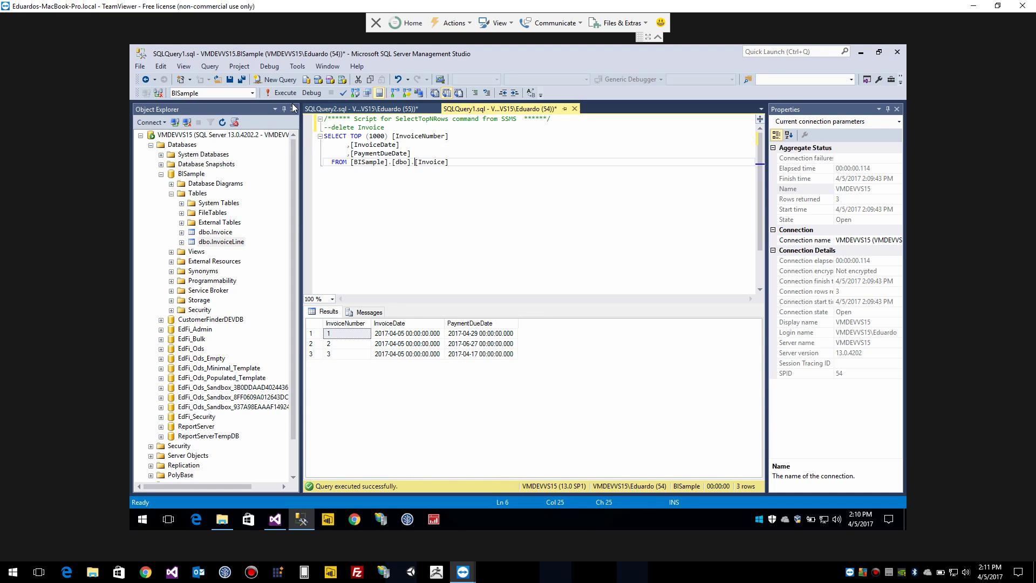
pyautogui.click(351, 109)
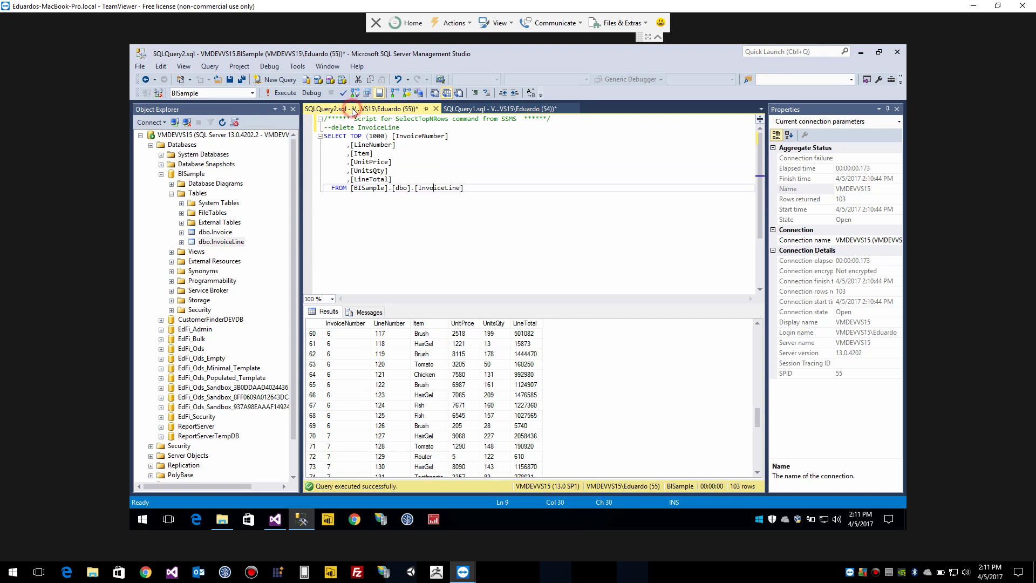
# Rerun the SELECT query on the Invoice table and examine the invoice numbers, invoice dates and payment due dates.
pyautogui.click(465, 109)
pyautogui.click(280, 93)
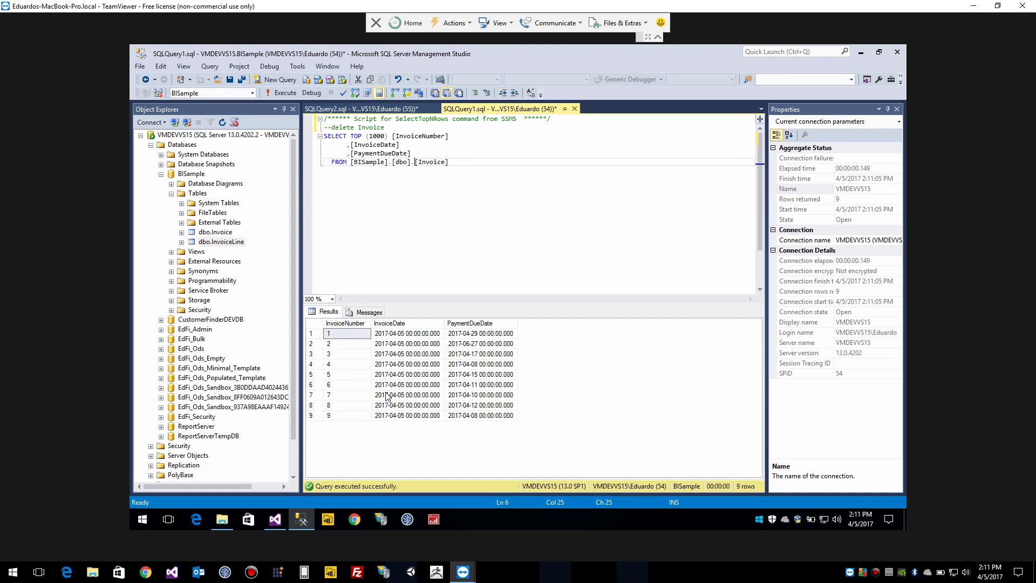
pyautogui.click(353, 413)
pyautogui.click(419, 343)
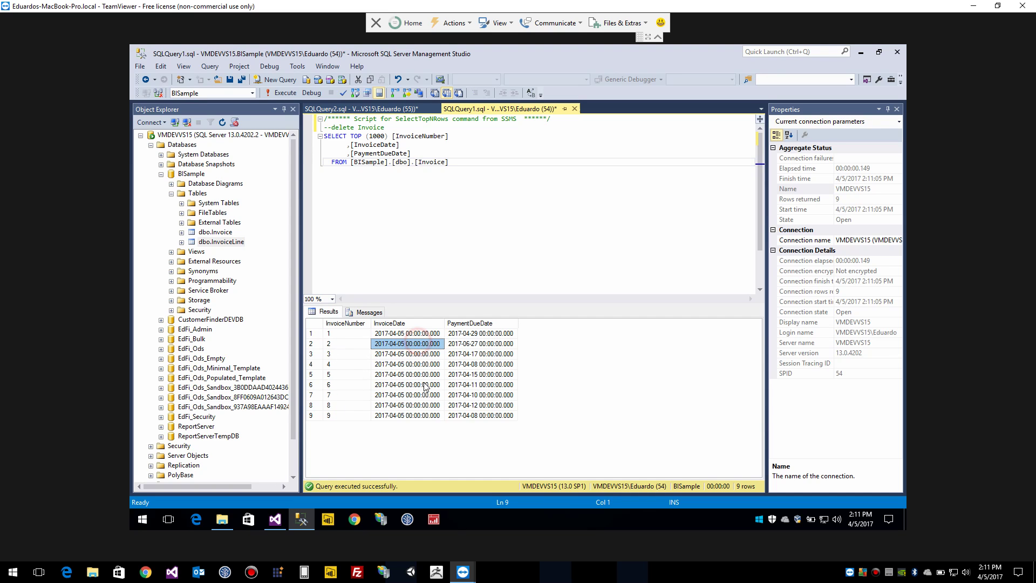
pyautogui.click(496, 376)
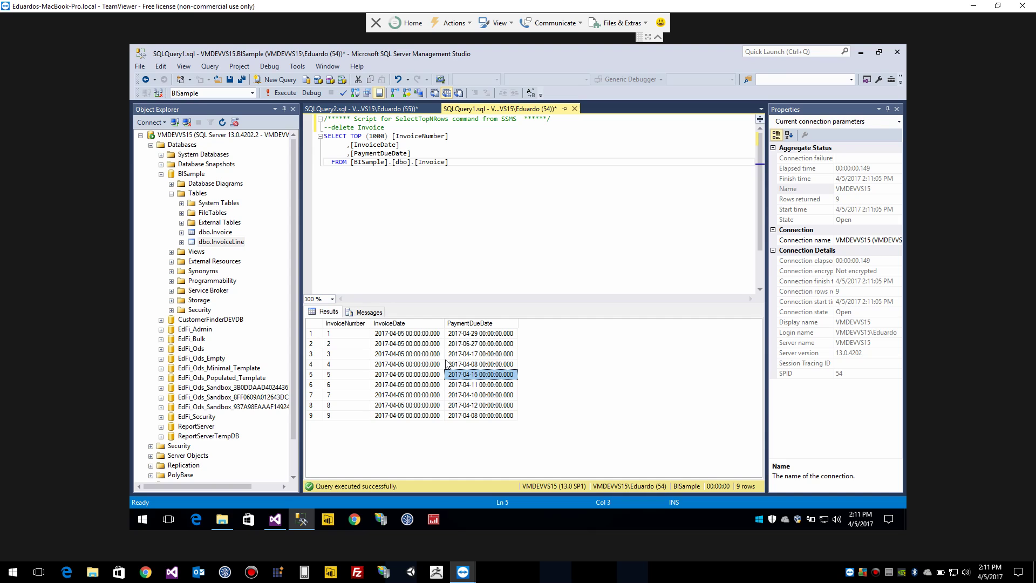
# Return to the InvoiceLine results and examine how invoice numbers and line numbers run from the first rows into invoice 2.
pyautogui.click(368, 109)
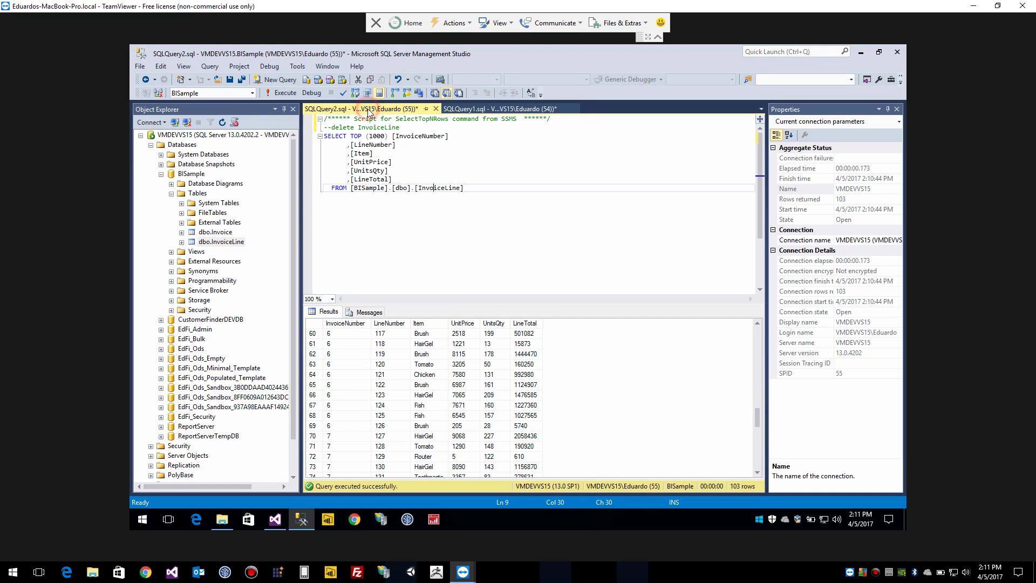
pyautogui.click(390, 405)
pyautogui.scroll(20, 385, 389)
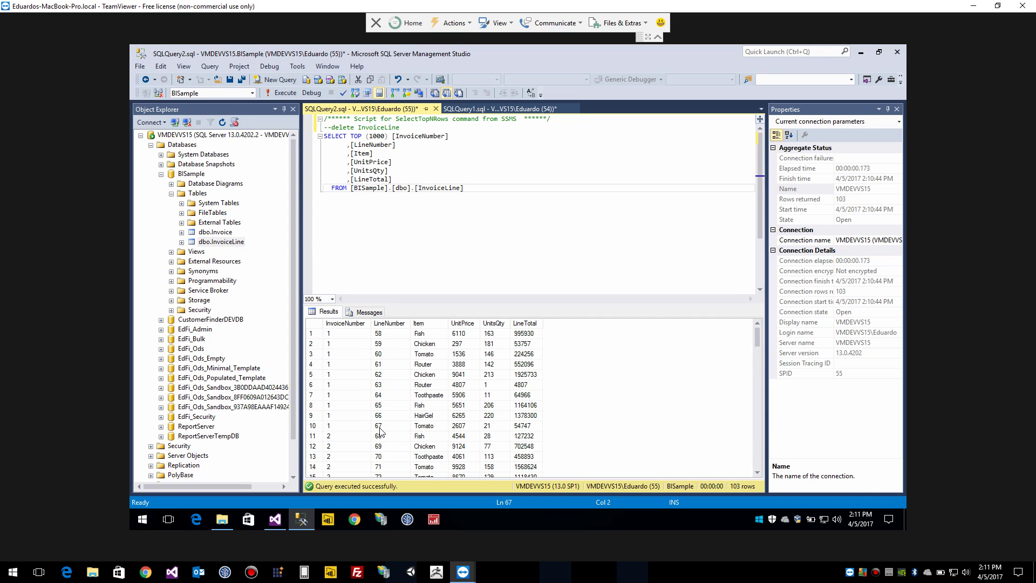
pyautogui.click(346, 437)
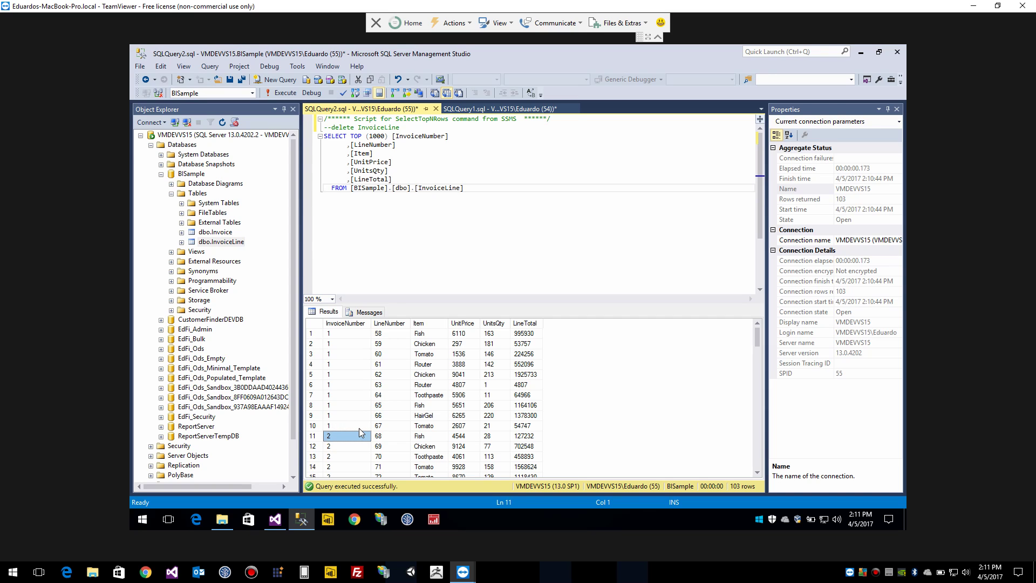
pyautogui.click(381, 436)
pyautogui.click(347, 441)
pyautogui.click(381, 438)
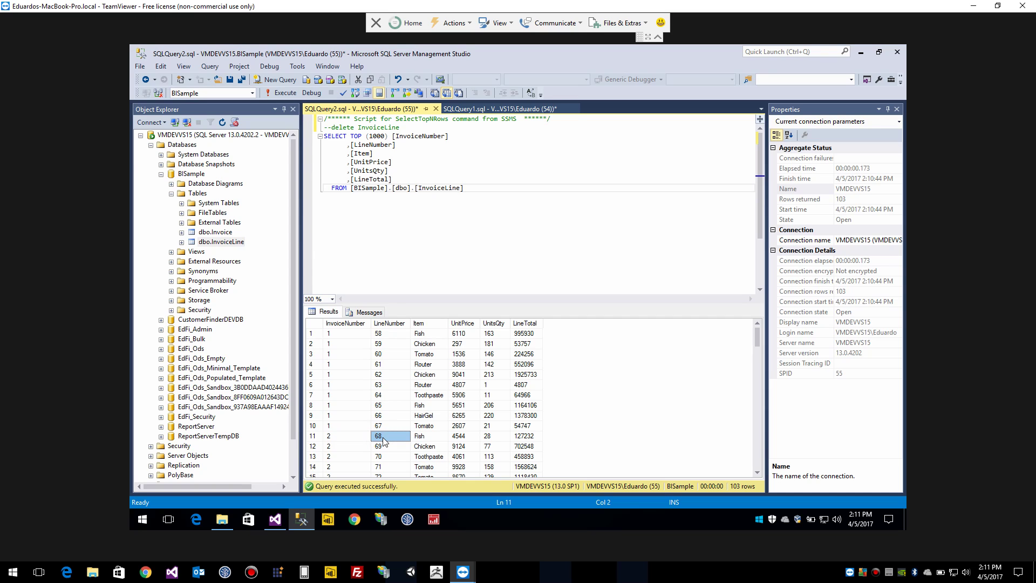
pyautogui.scroll(-2, 385, 442)
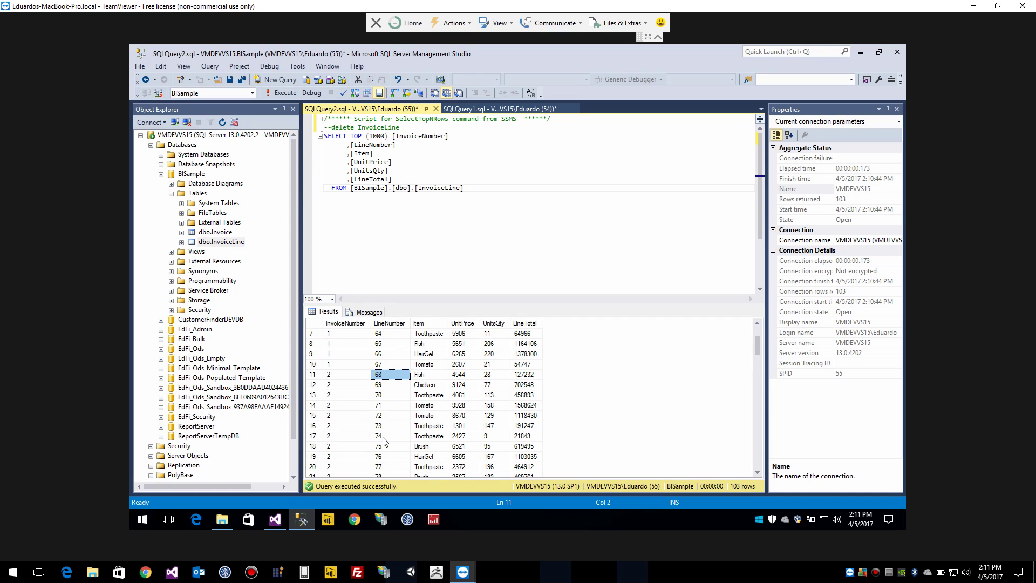
# Switch to Power BI Desktop.
pyautogui.click(329, 520)
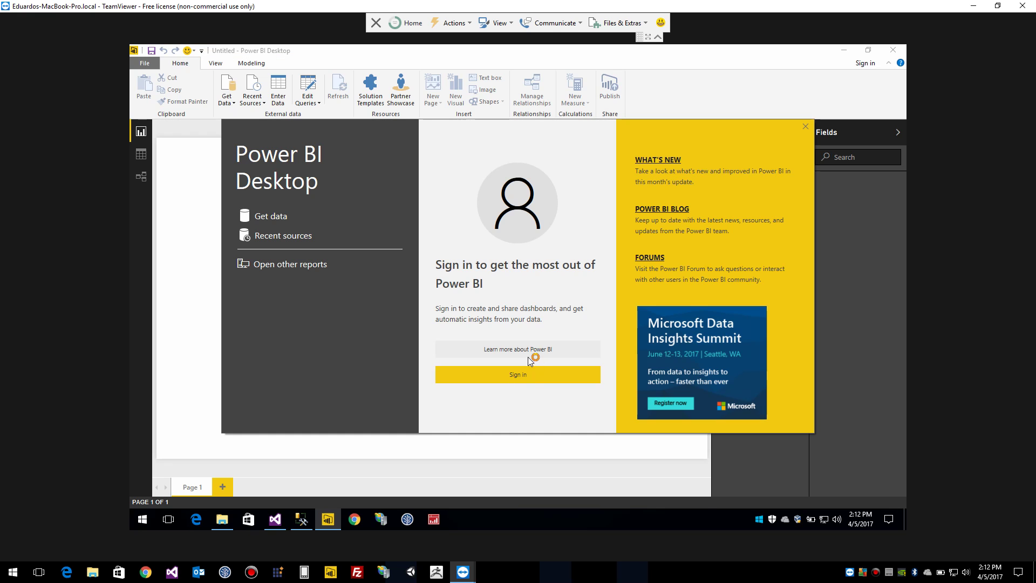
pyautogui.click(267, 221)
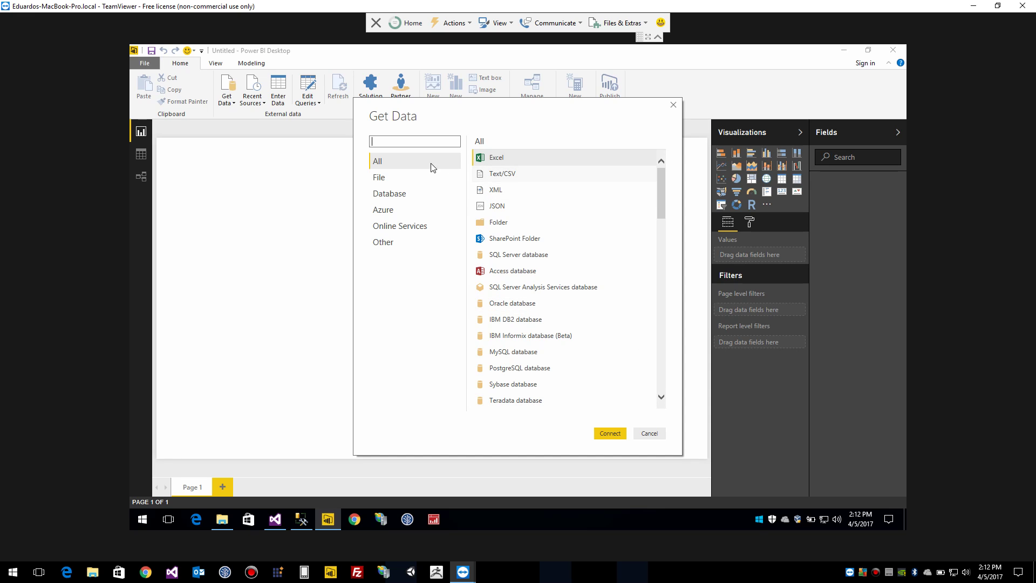
pyautogui.click(394, 194)
pyautogui.click(530, 156)
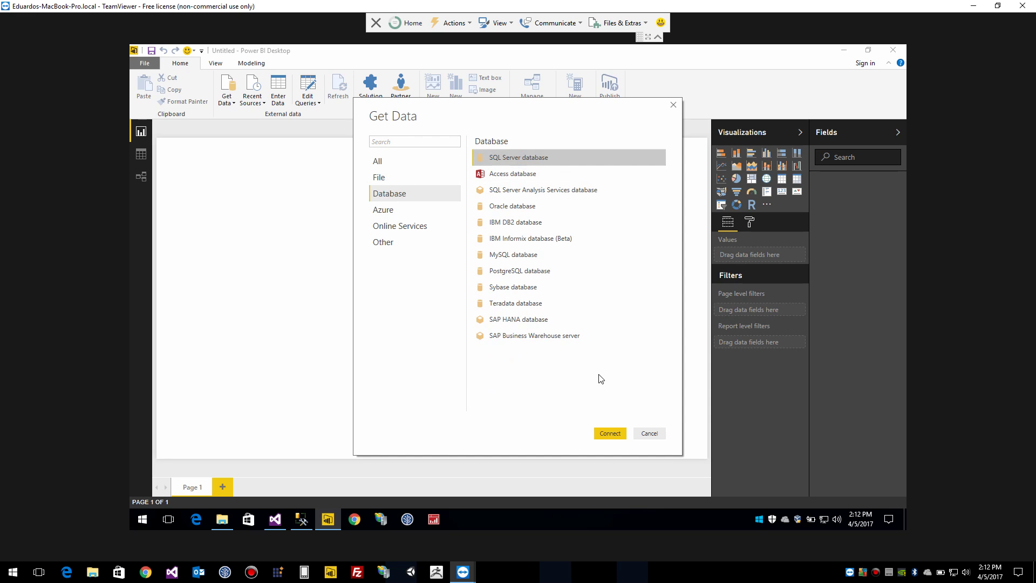
pyautogui.click(645, 434)
# Connect to a SQL Server database on server (local) using the DirectQuery connectivity mode.
pyautogui.click(227, 88)
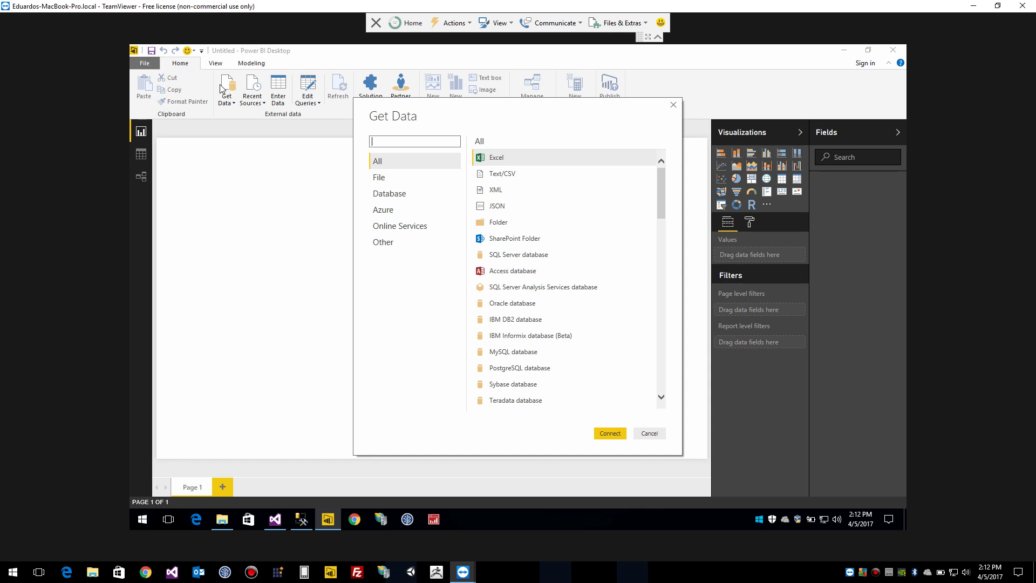
pyautogui.click(401, 192)
pyautogui.click(512, 157)
pyautogui.click(609, 435)
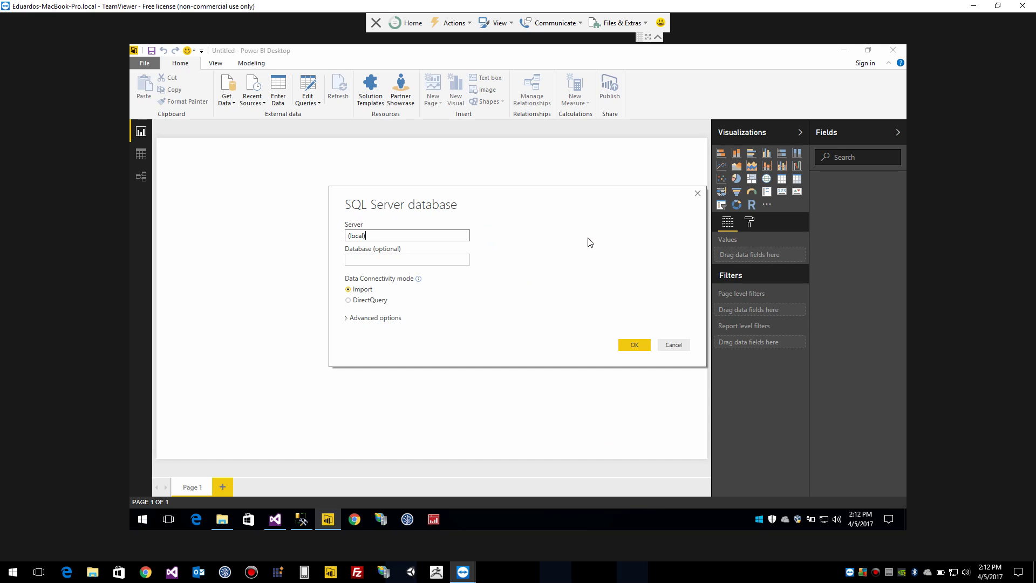
pyautogui.click(363, 300)
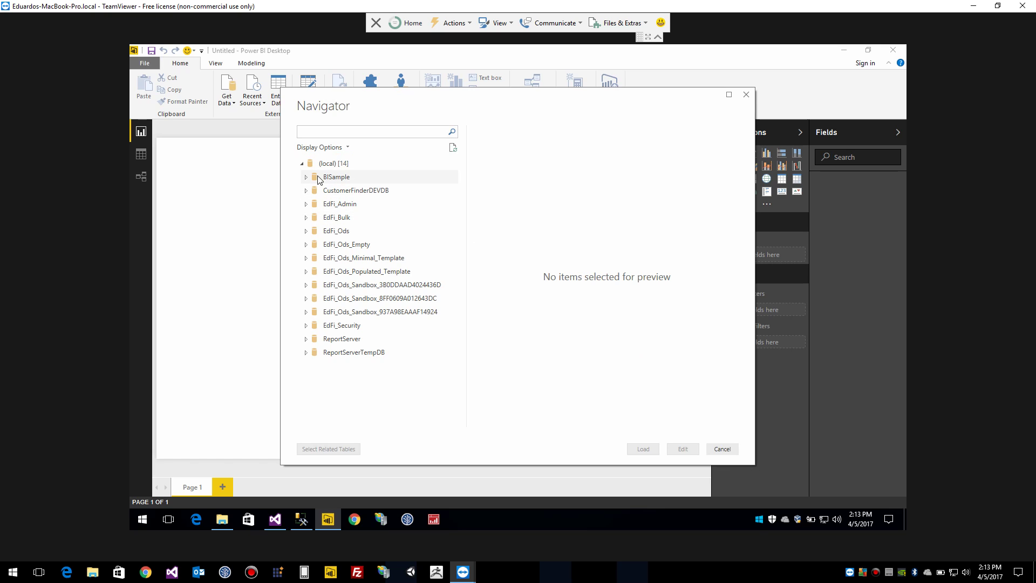
# Load the Invoice and InvoiceLine tables from the BISample database.
pyautogui.click(306, 177)
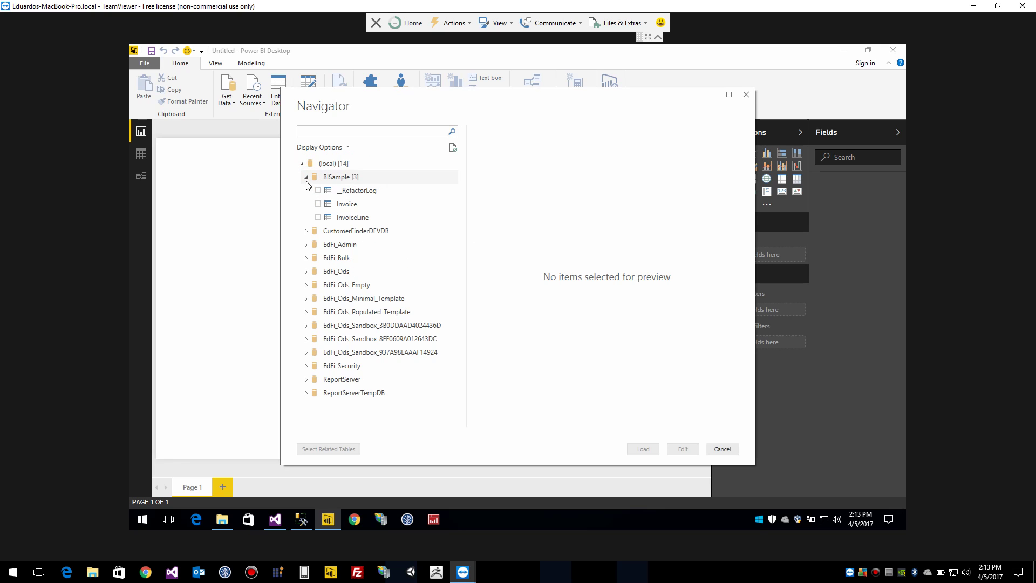
pyautogui.click(318, 204)
pyautogui.click(318, 218)
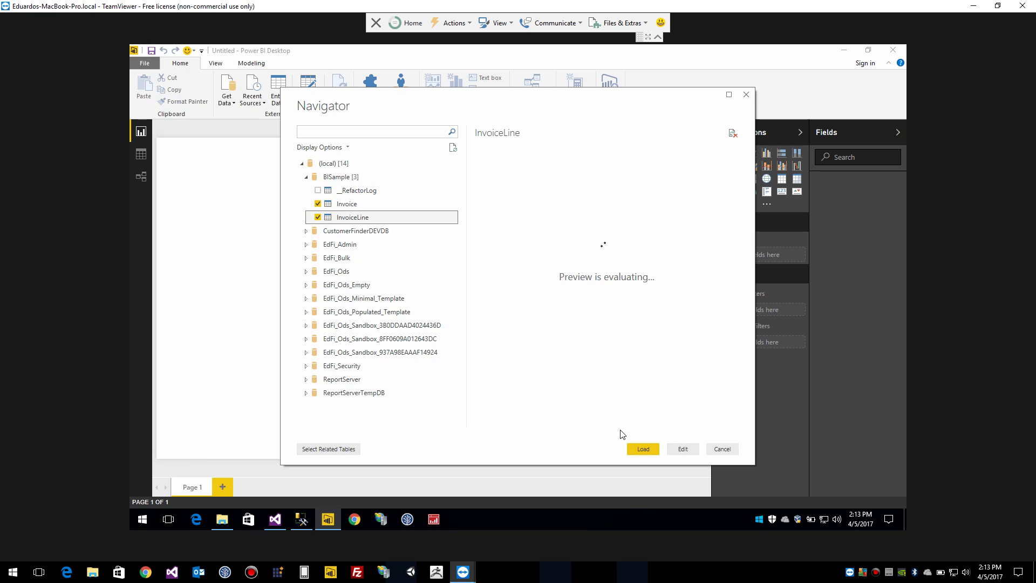
pyautogui.click(638, 452)
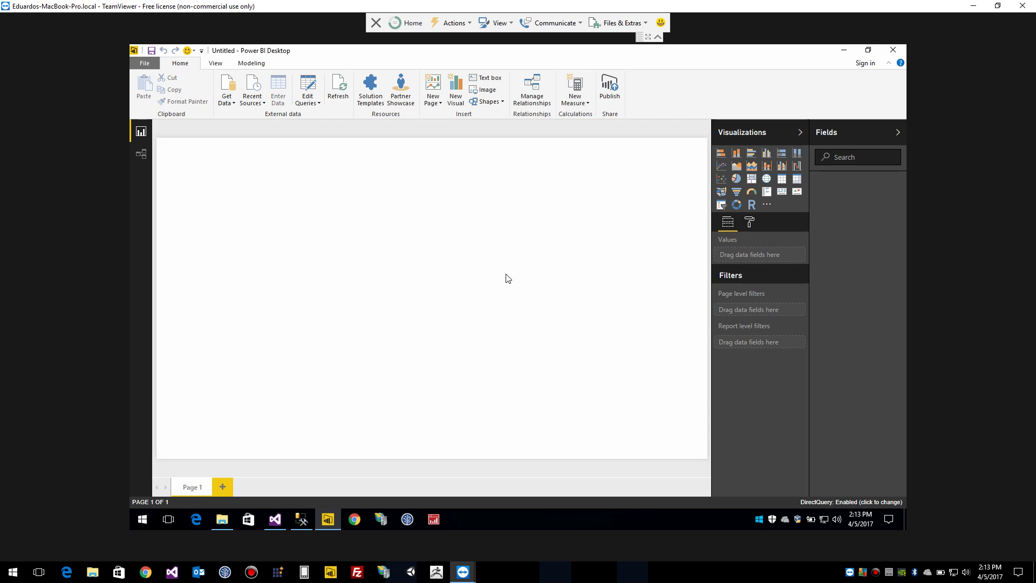
# Insert a table visual on the report page with InvoiceNumber, InvoiceDate and PaymentDueDate from Invoice.
pyautogui.click(783, 180)
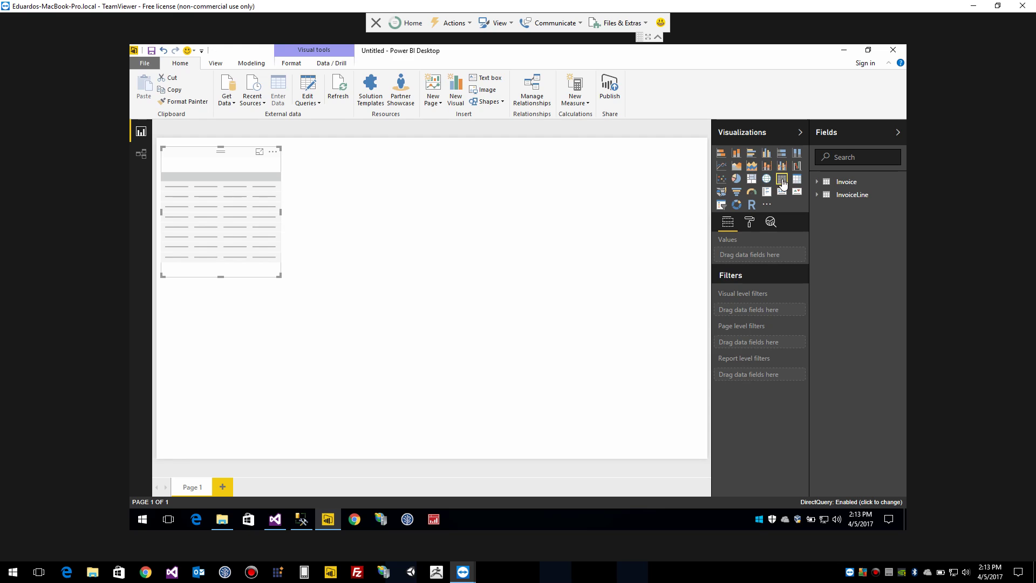
pyautogui.click(817, 183)
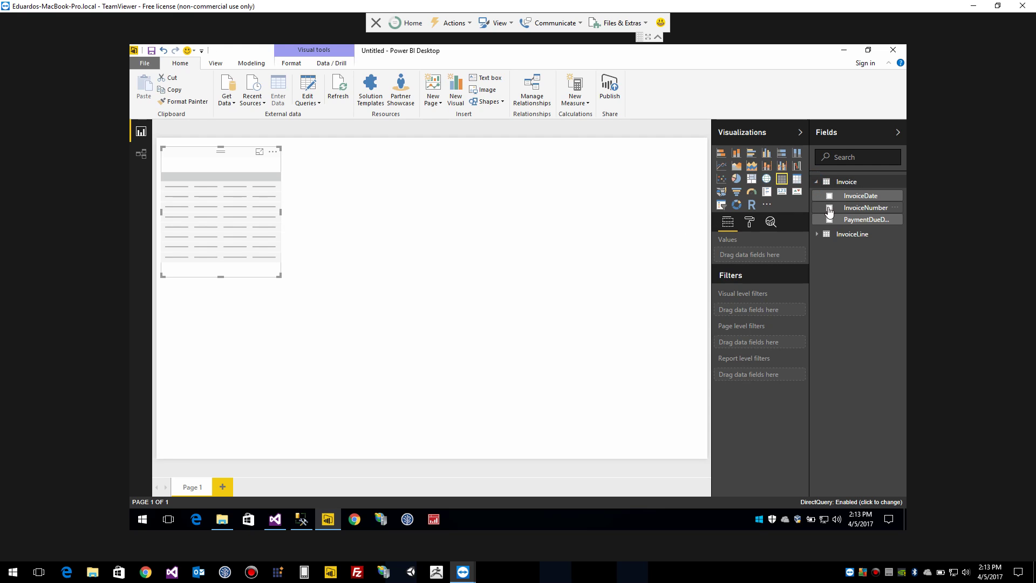
pyautogui.click(829, 209)
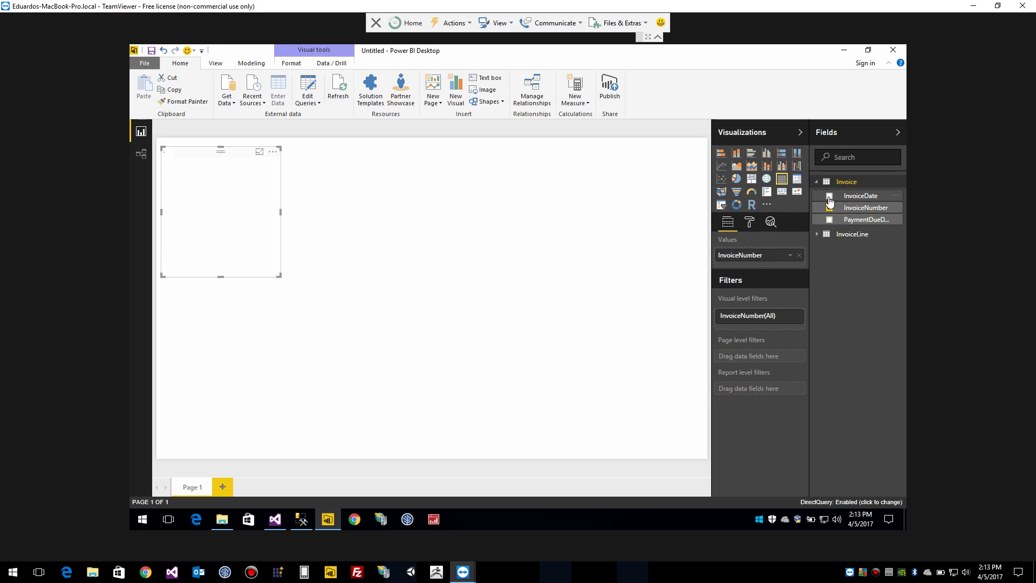
pyautogui.click(830, 199)
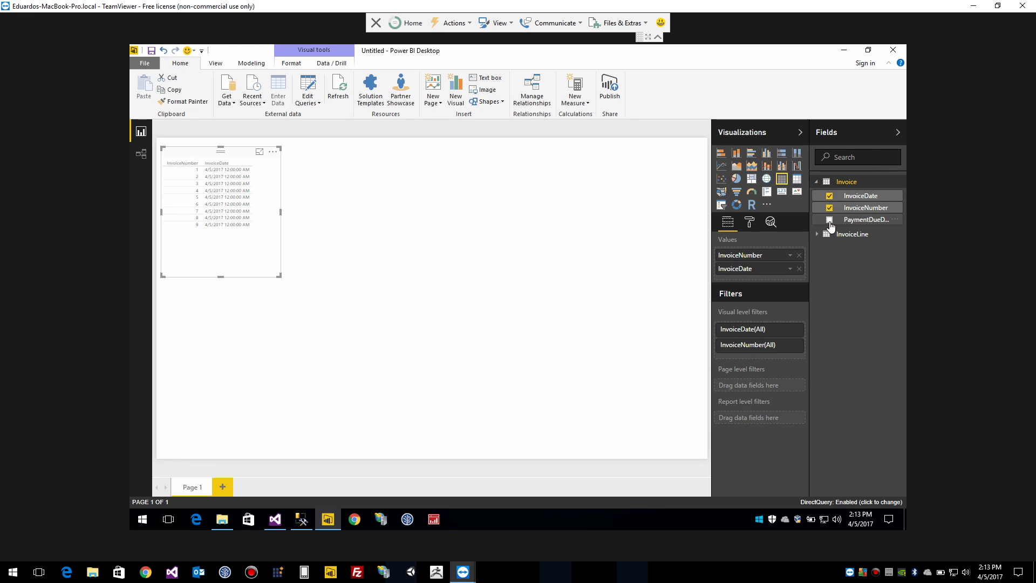
pyautogui.click(830, 221)
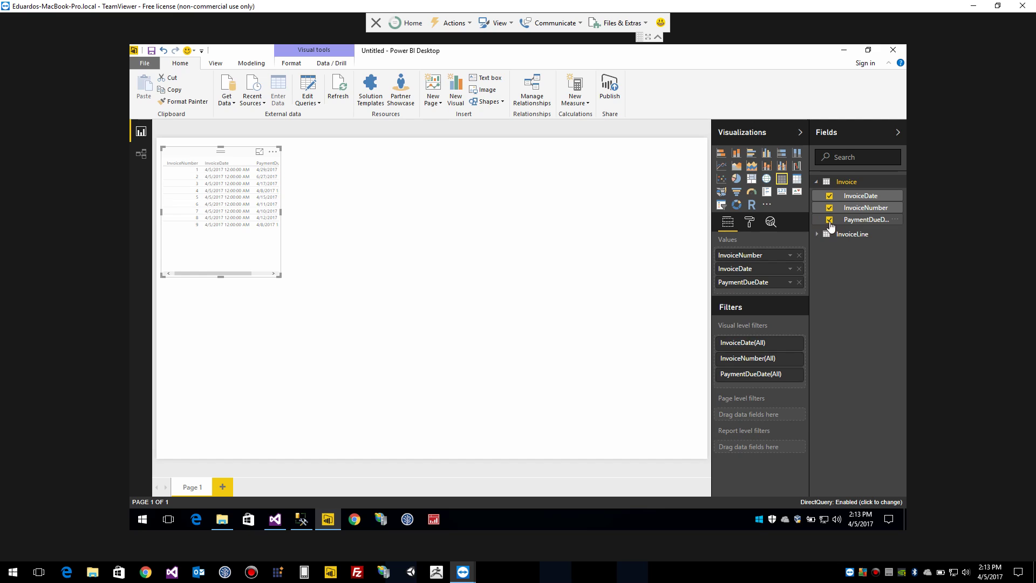
# Add the InvoiceLine fields Item, UnitPrice, UnitsQty and LineTotal to the table visual.
pyautogui.click(818, 236)
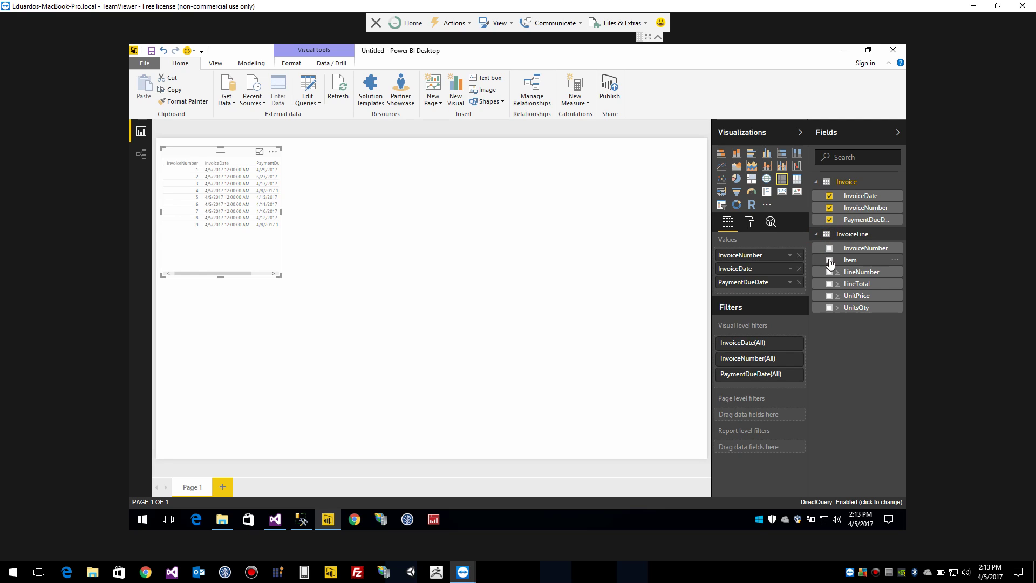
pyautogui.click(830, 260)
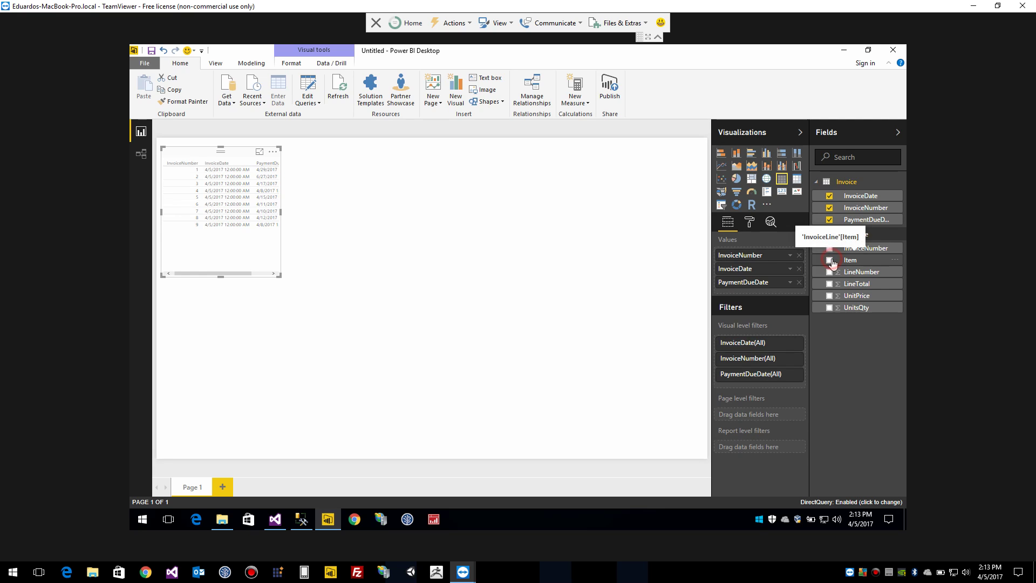
pyautogui.click(830, 296)
pyautogui.click(830, 308)
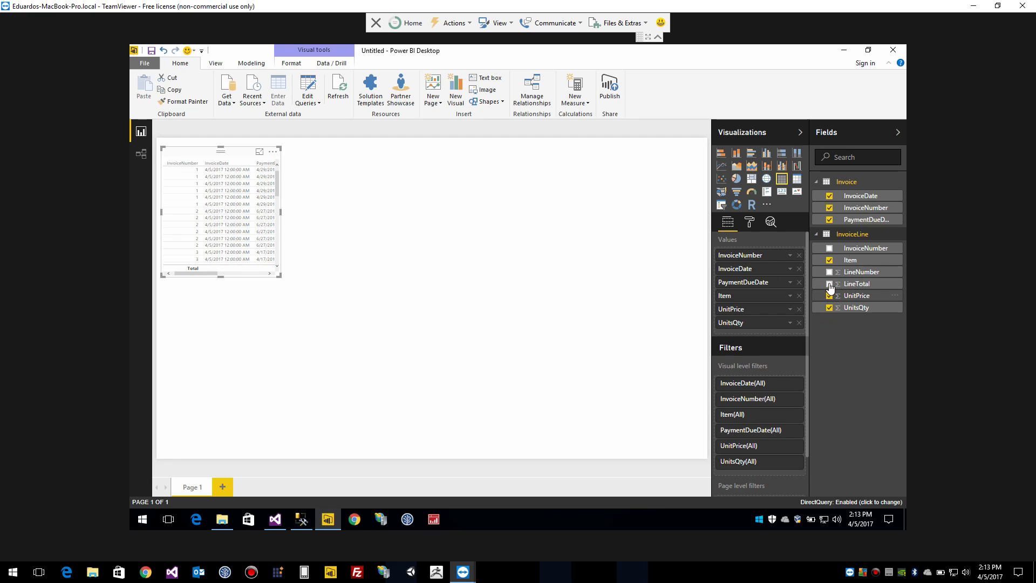
pyautogui.click(830, 285)
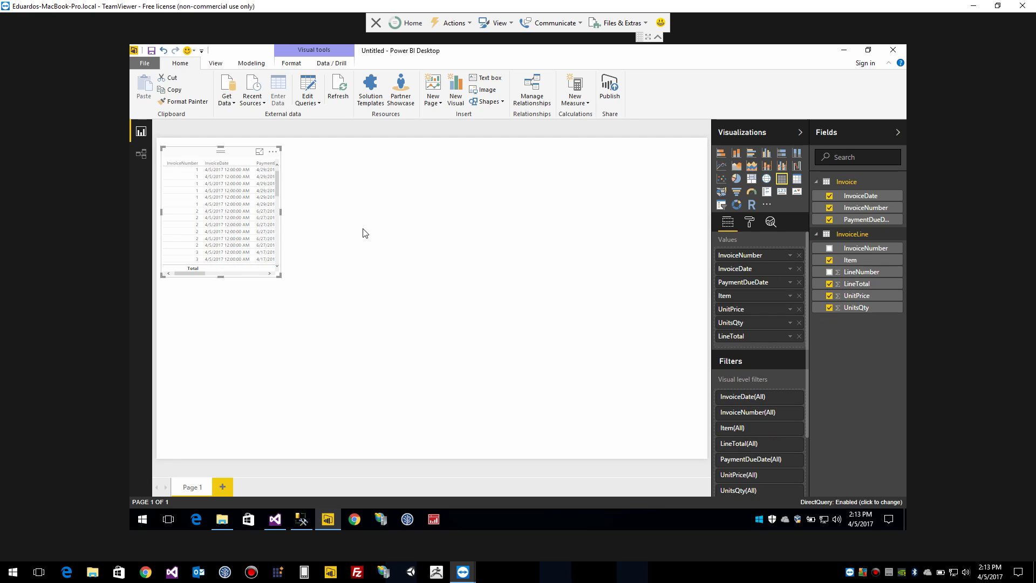
# Enlarge the table visual in width and height so that all its columns and more rows fit.
pyautogui.click(277, 215)
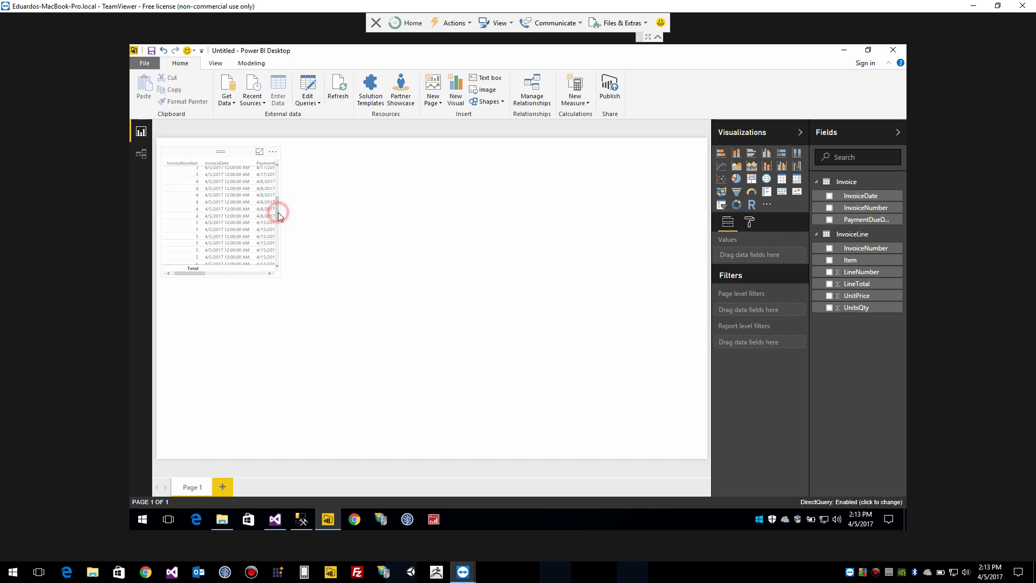
pyautogui.moveTo(279, 212); pyautogui.dragTo(607, 224)
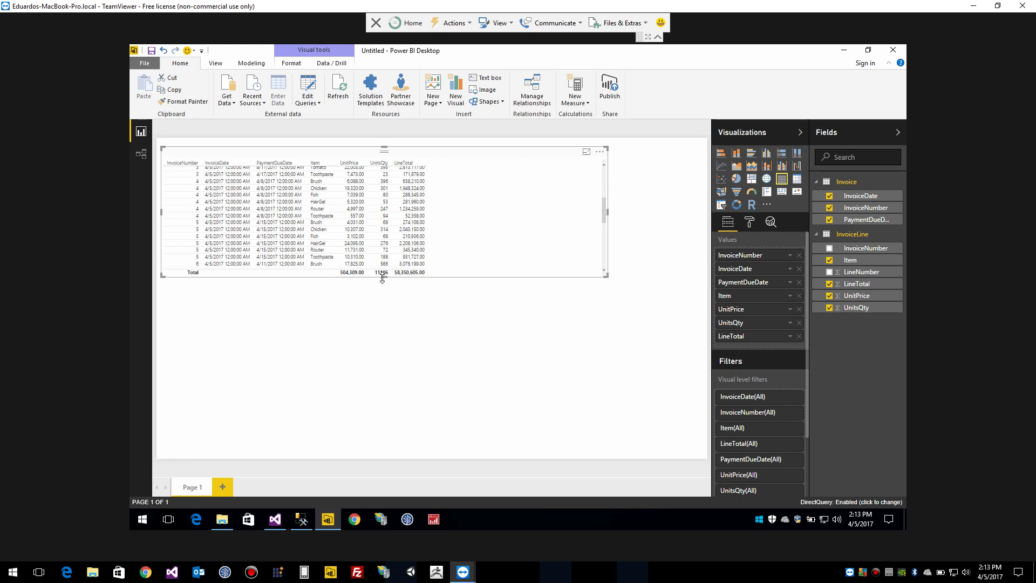
pyautogui.moveTo(384, 277); pyautogui.dragTo(394, 437)
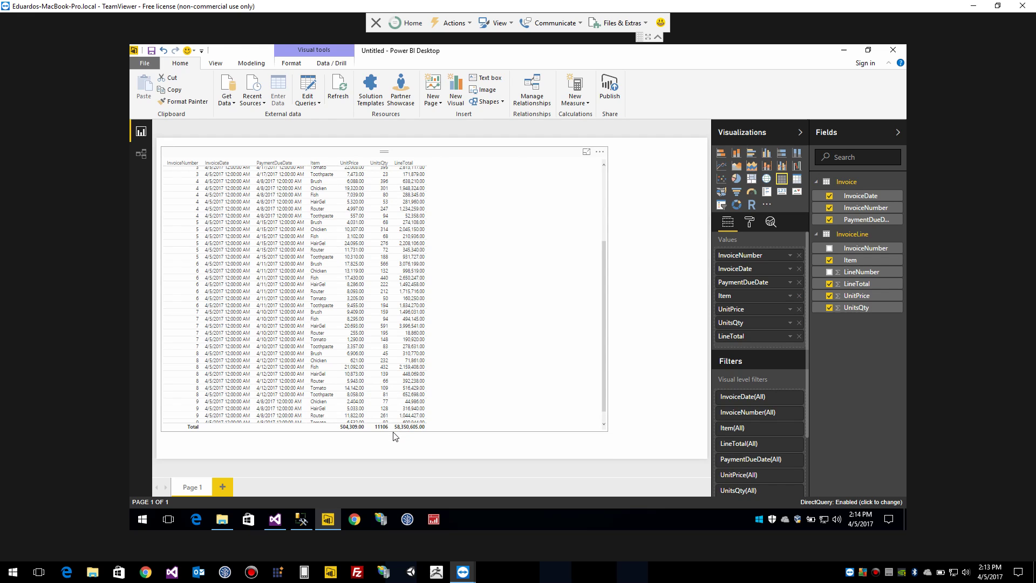
# Rename the report page Page 1 as Invoices Details.
pyautogui.doubleClick(201, 489)
pyautogui.write('nvoices Details')
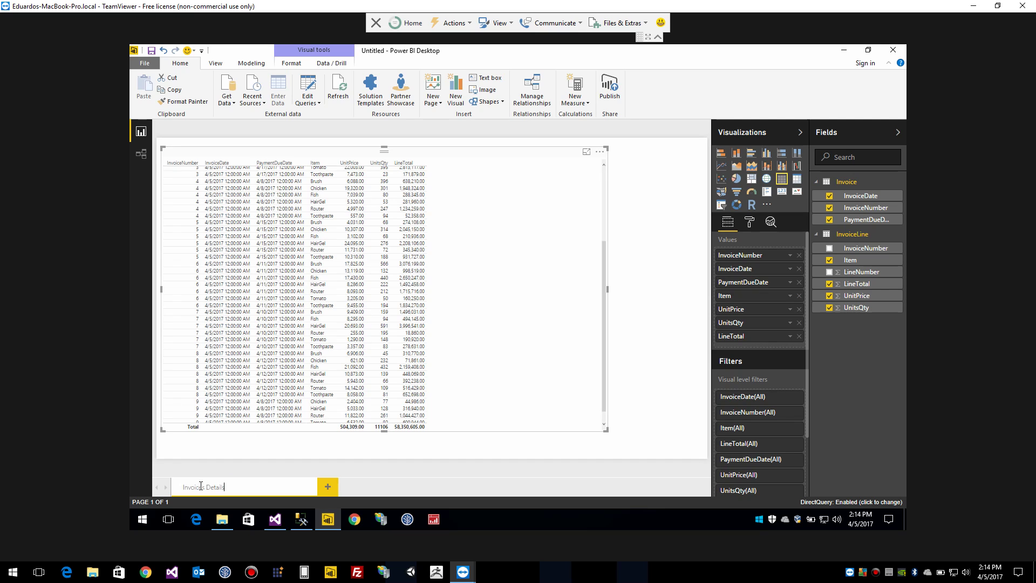
pyautogui.press('Return')
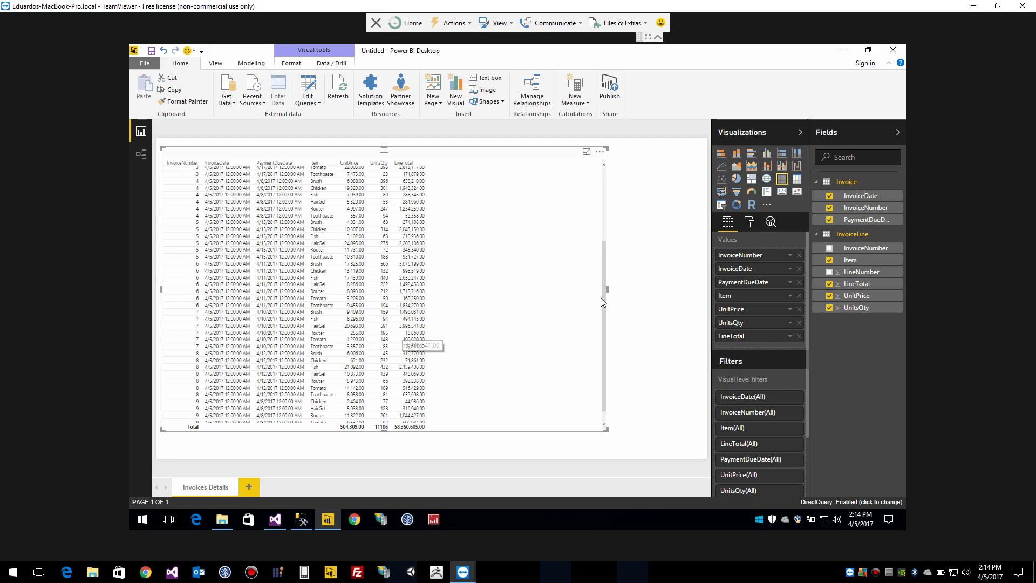
# Set the table visual's style to Alternating rows.
pyautogui.click(751, 226)
pyautogui.click(736, 261)
pyautogui.click(785, 279)
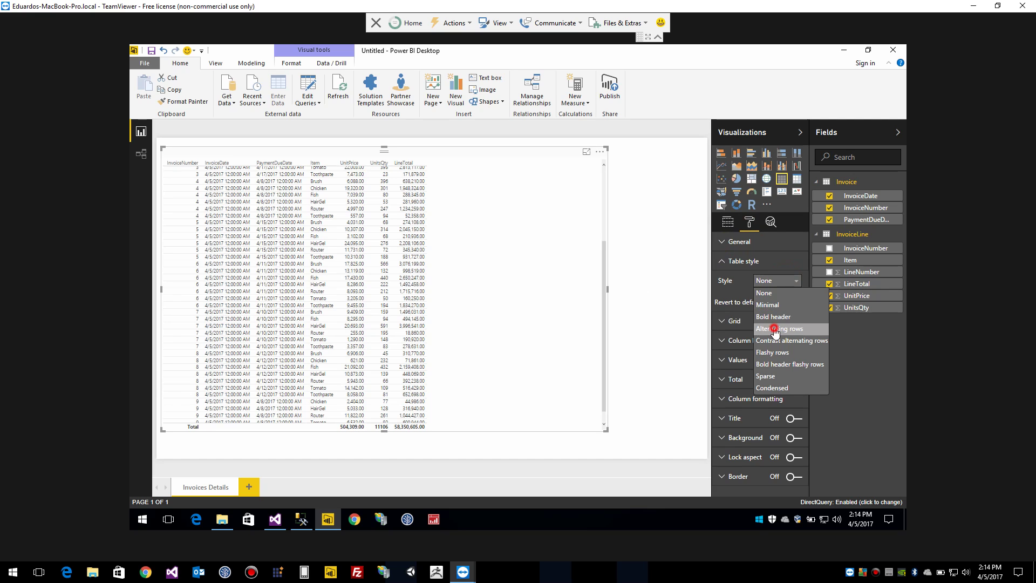
pyautogui.click(775, 329)
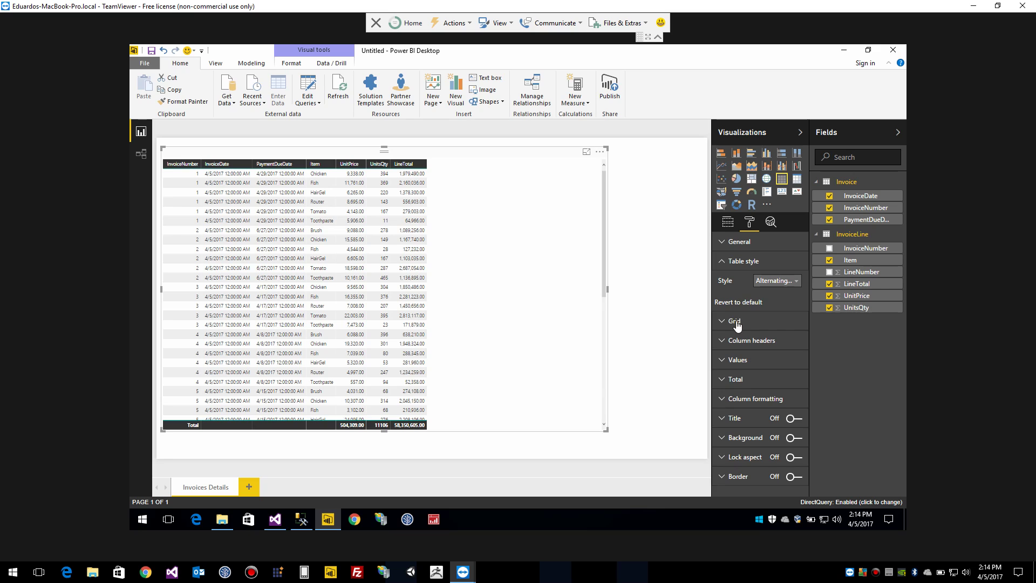
# Examine the table visual's formatting options for values, grid, column headers and column formatting.
pyautogui.click(739, 363)
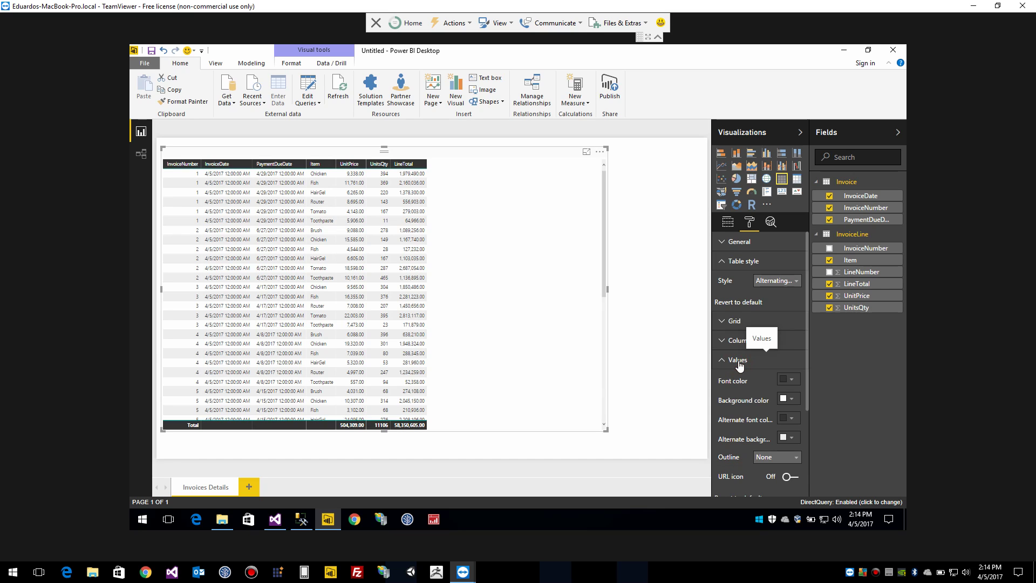
pyautogui.click(735, 321)
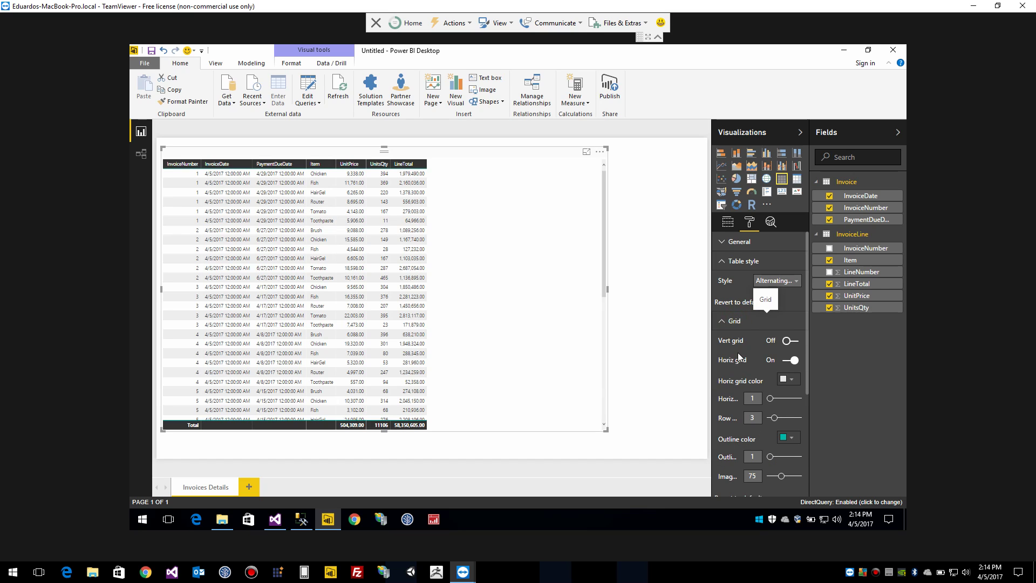
pyautogui.scroll(-2, 737, 352)
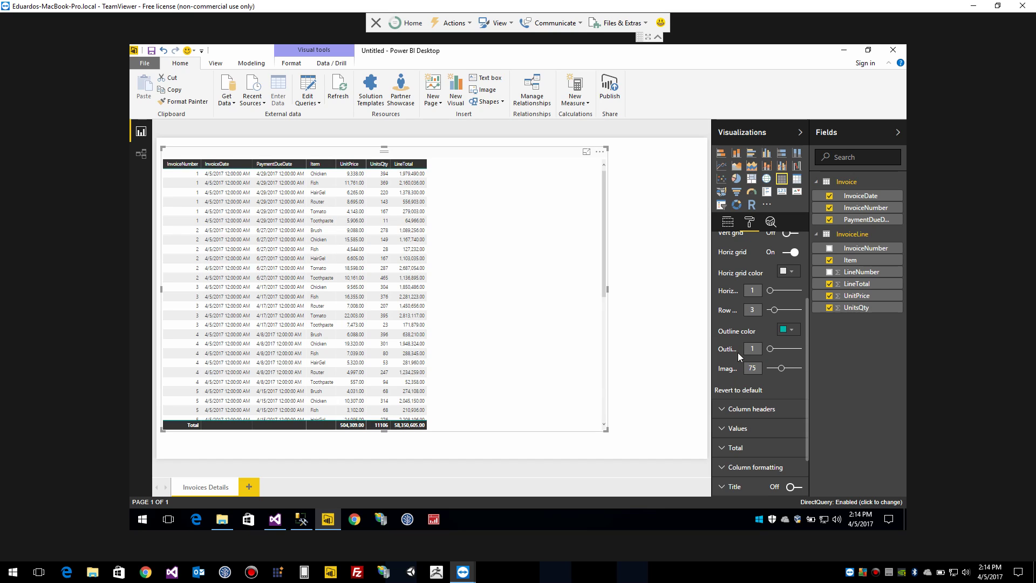
pyautogui.click(745, 409)
pyautogui.scroll(-2, 744, 417)
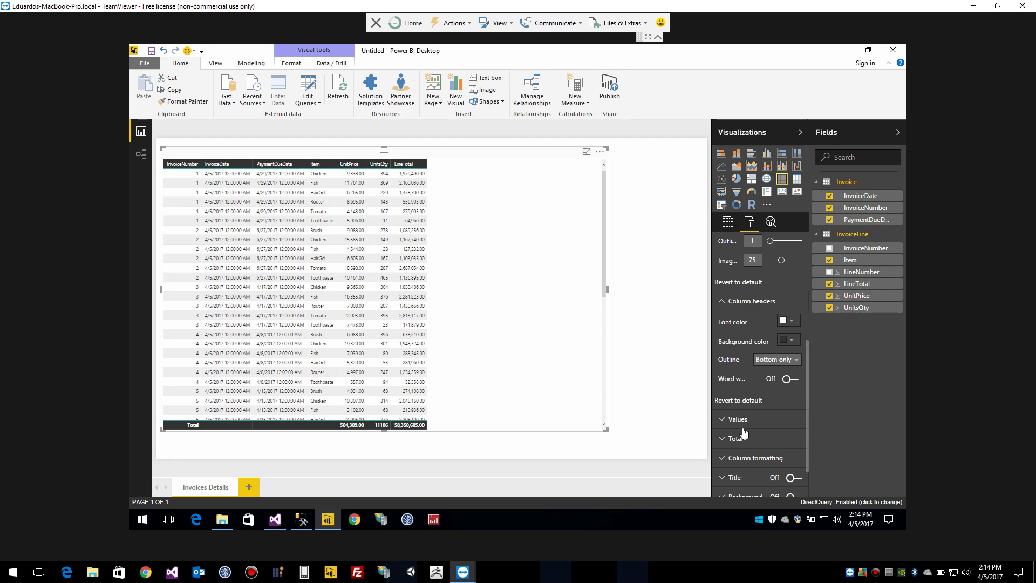
pyautogui.click(744, 426)
pyautogui.scroll(-2, 744, 426)
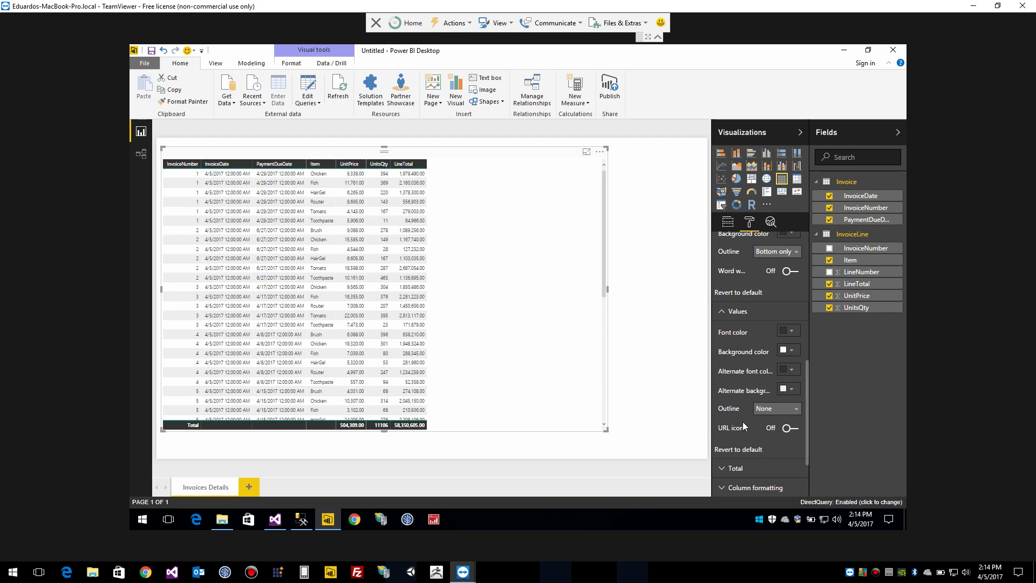
pyautogui.scroll(-2, 775, 431)
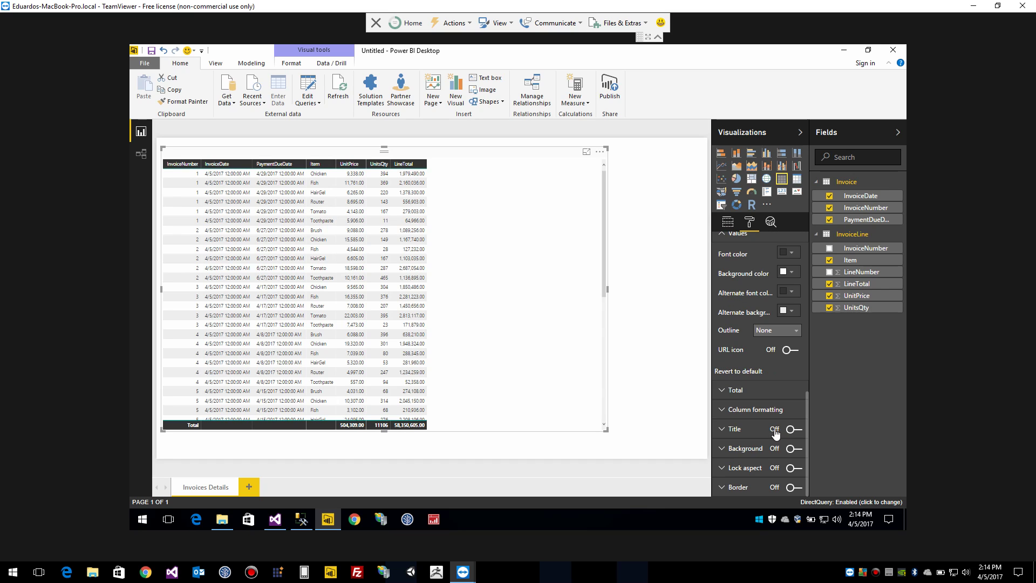
pyautogui.click(737, 410)
pyautogui.scroll(-2, 737, 408)
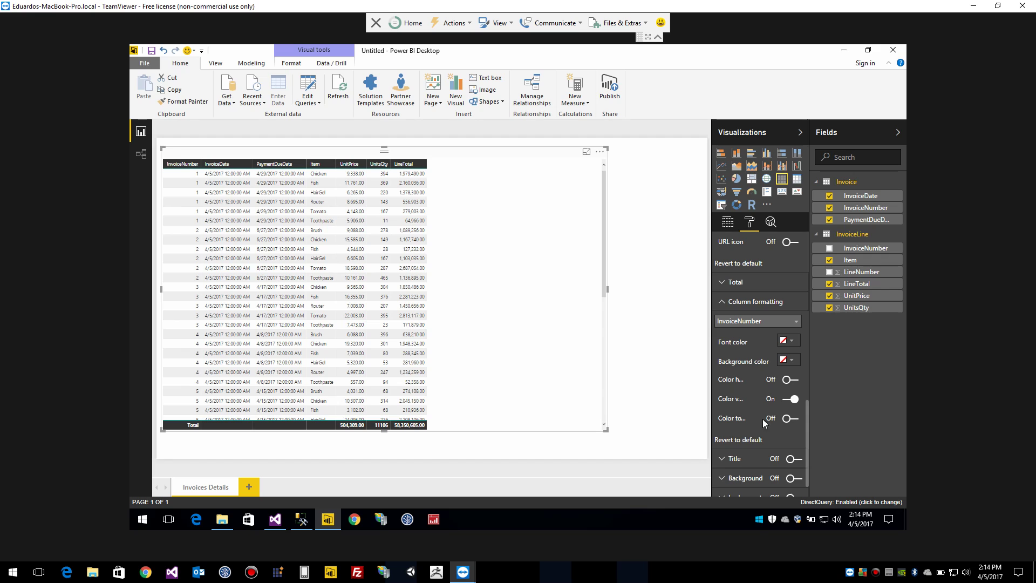
pyautogui.scroll(10, 769, 419)
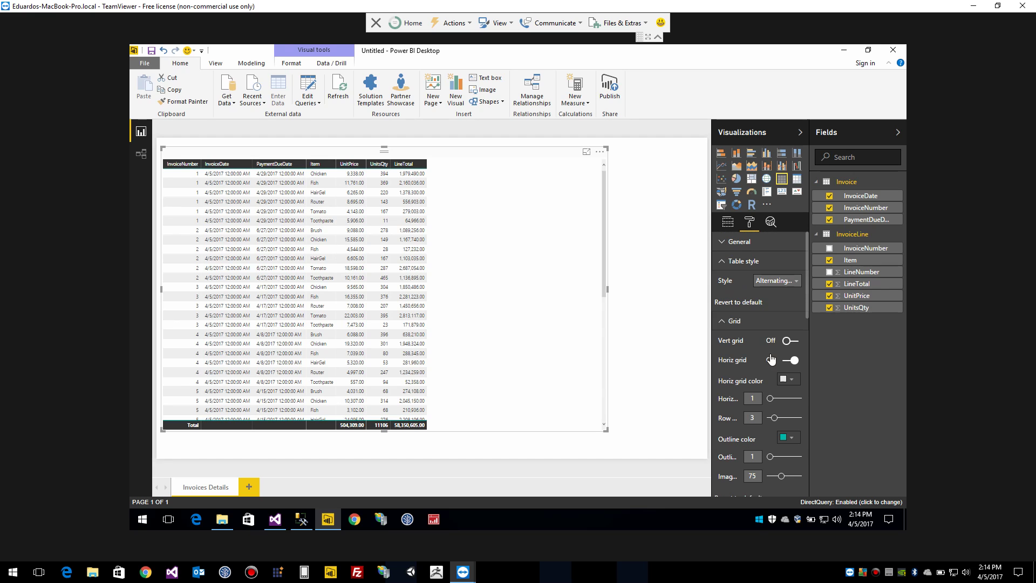
# Set the table visual's text size to 12 in its general formatting options.
pyautogui.click(740, 261)
pyautogui.click(738, 241)
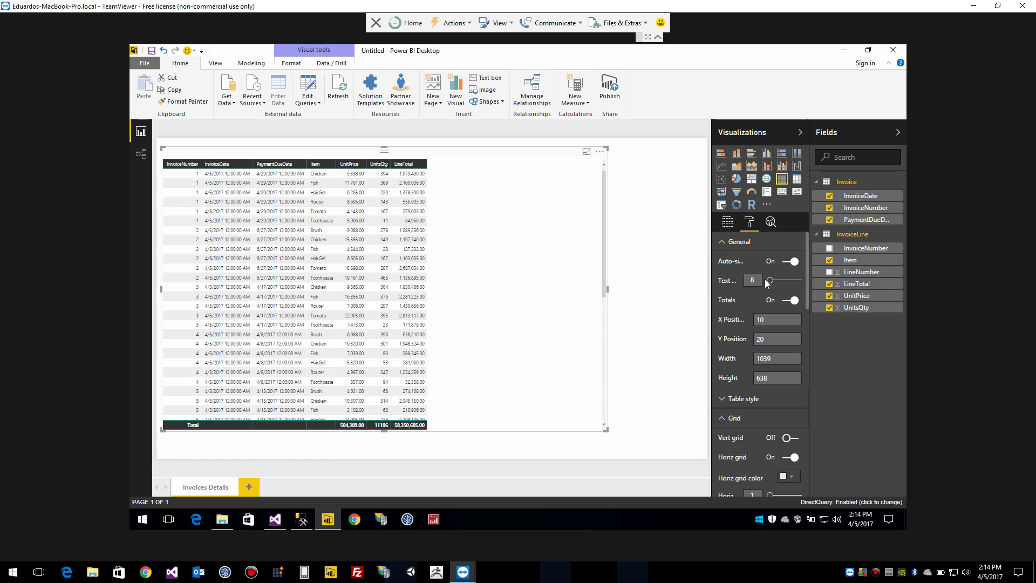
pyautogui.moveTo(769, 282); pyautogui.dragTo(773, 281)
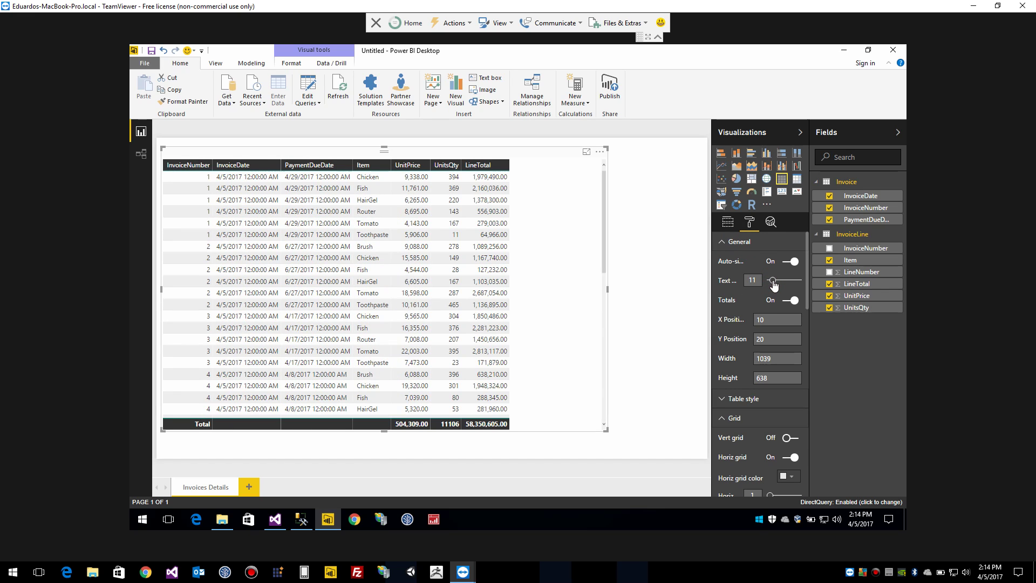
pyautogui.click(752, 279)
pyautogui.press('BackSpace')
pyautogui.press('BackSpace')
pyautogui.write('12')
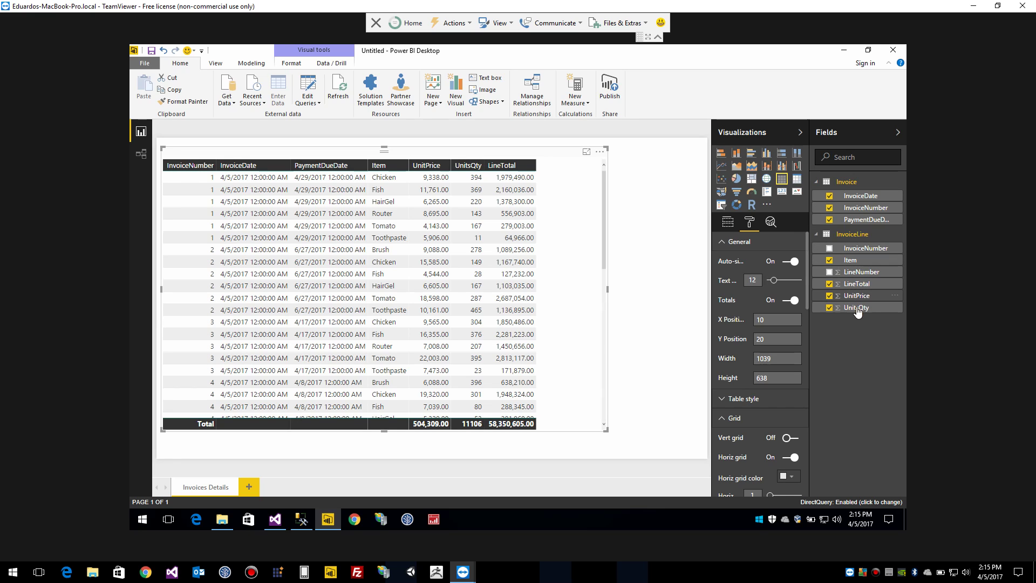
# Set the default summarization of the InvoiceLine field UnitPrice to Don't summarize.
pyautogui.moveTo(858, 296); pyautogui.dragTo(783, 264)
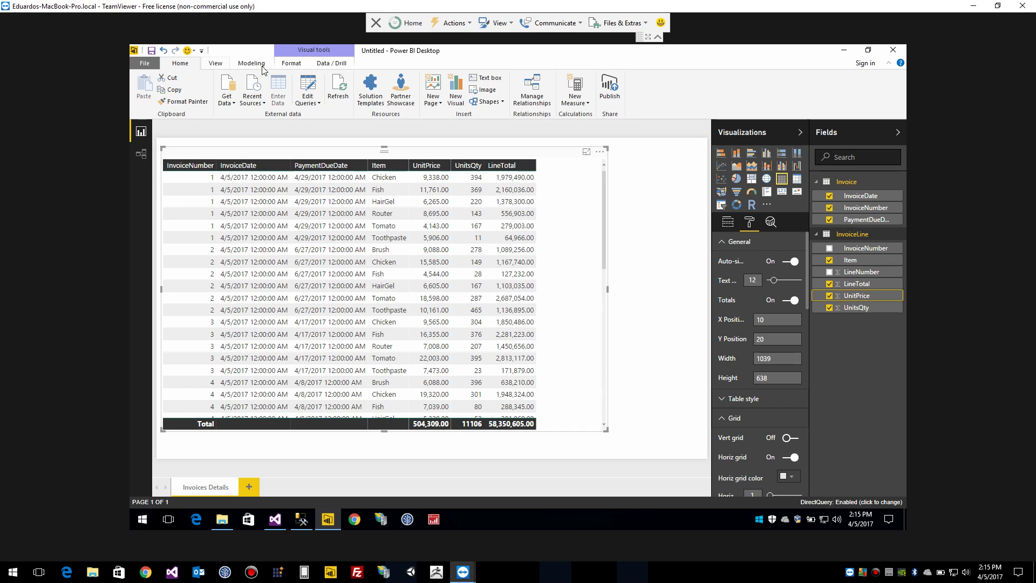
pyautogui.click(291, 63)
pyautogui.click(258, 65)
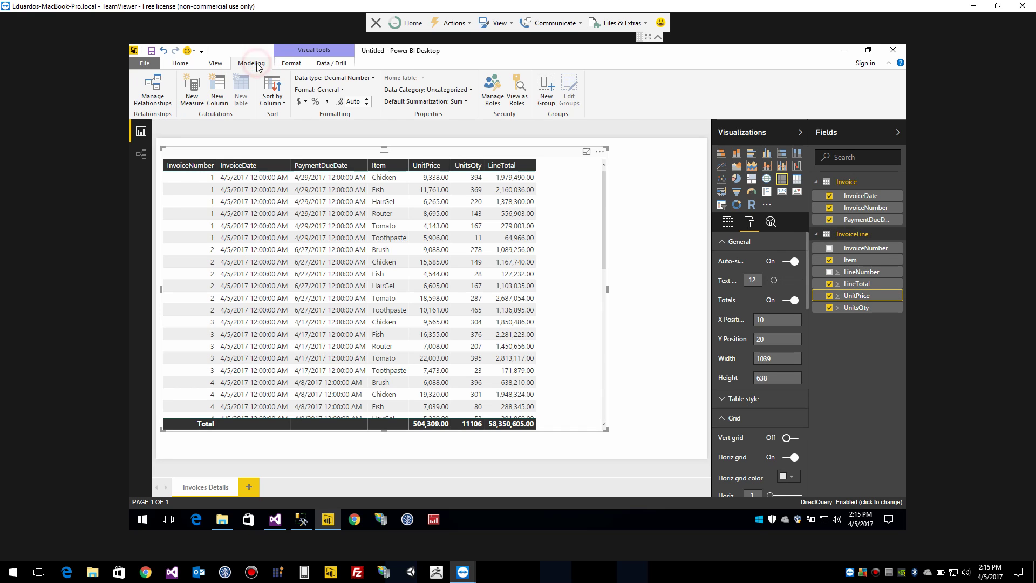
pyautogui.click(458, 103)
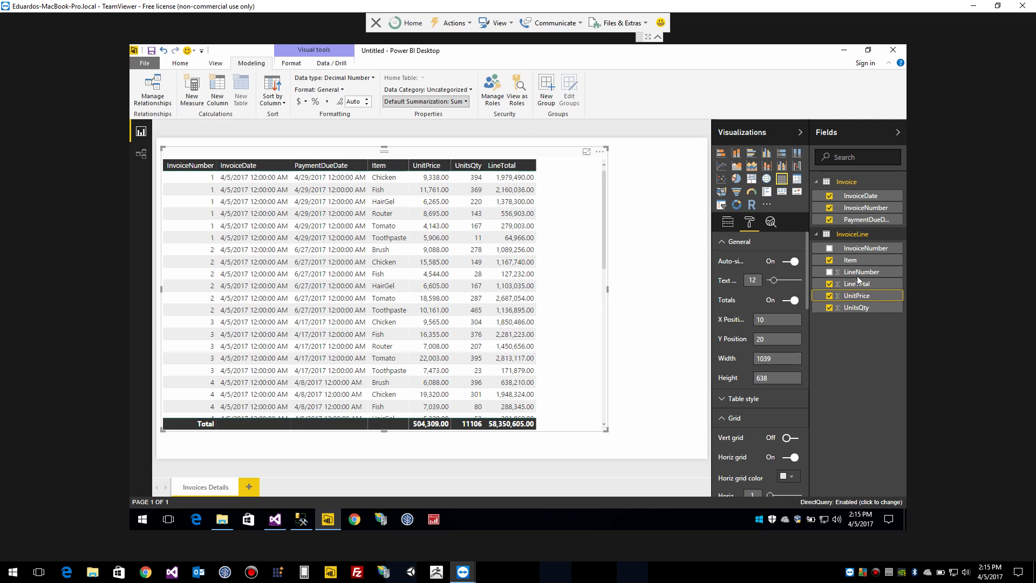
pyautogui.click(859, 274)
pyautogui.click(458, 101)
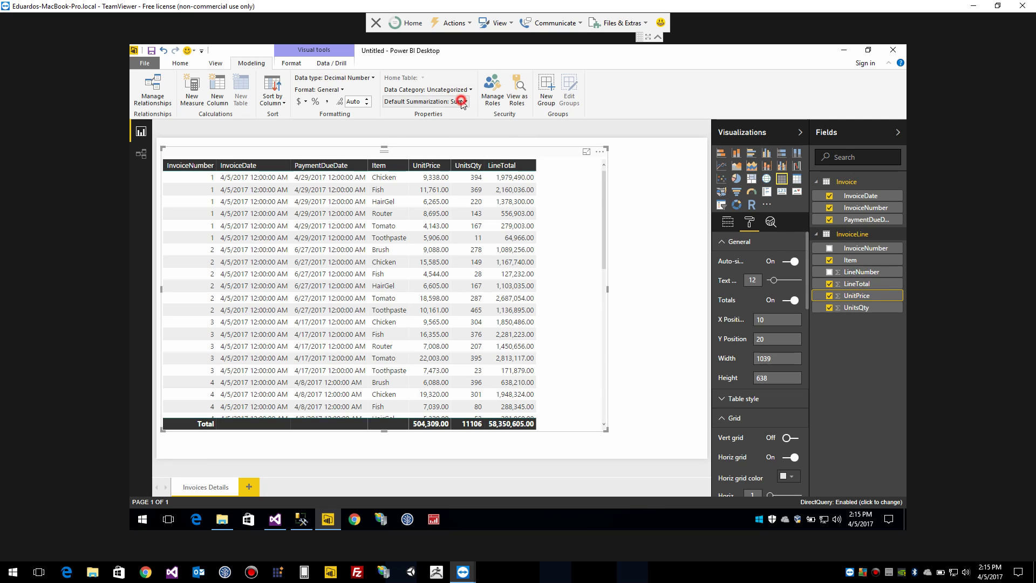
pyautogui.click(437, 116)
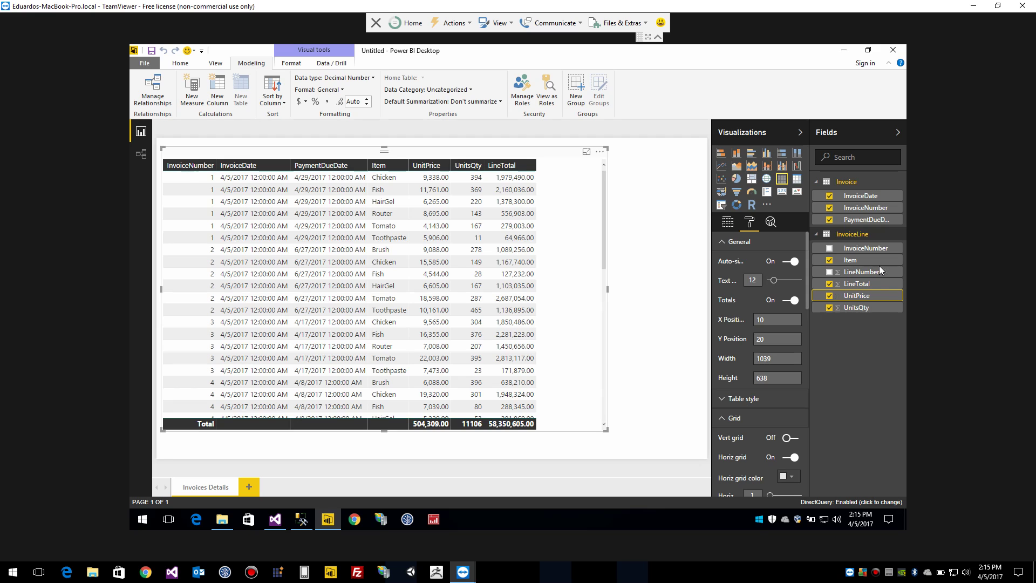
# Set the default summarization of the InvoiceLine fields LineNumber and LineTotal to Don't summarize.
pyautogui.click(848, 273)
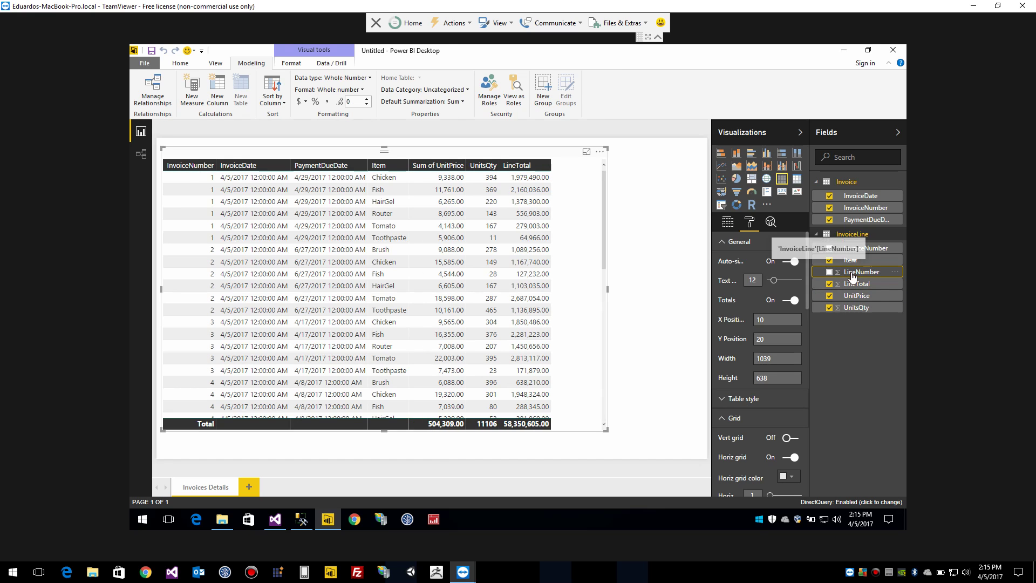
pyautogui.click(463, 103)
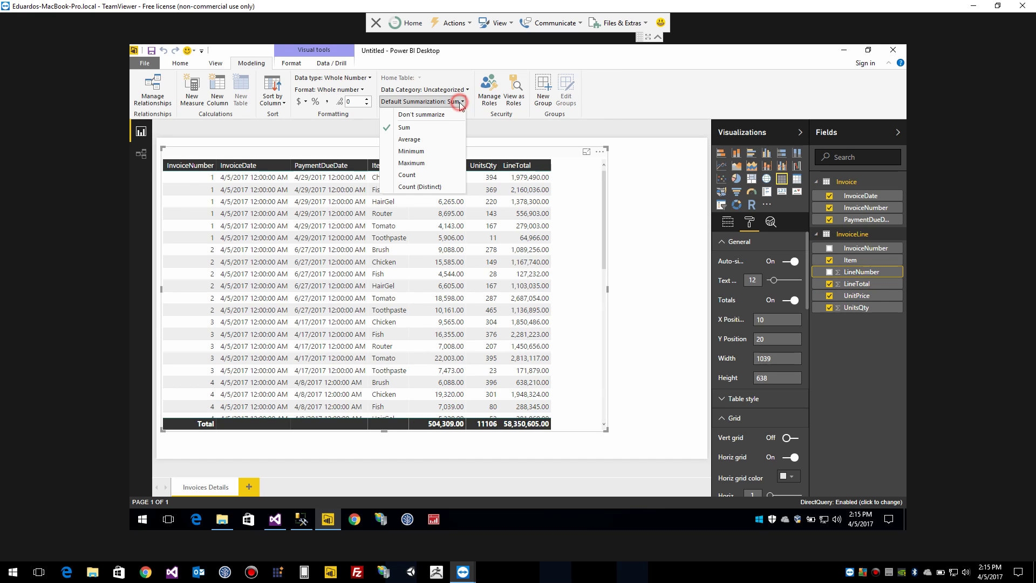
pyautogui.click(436, 115)
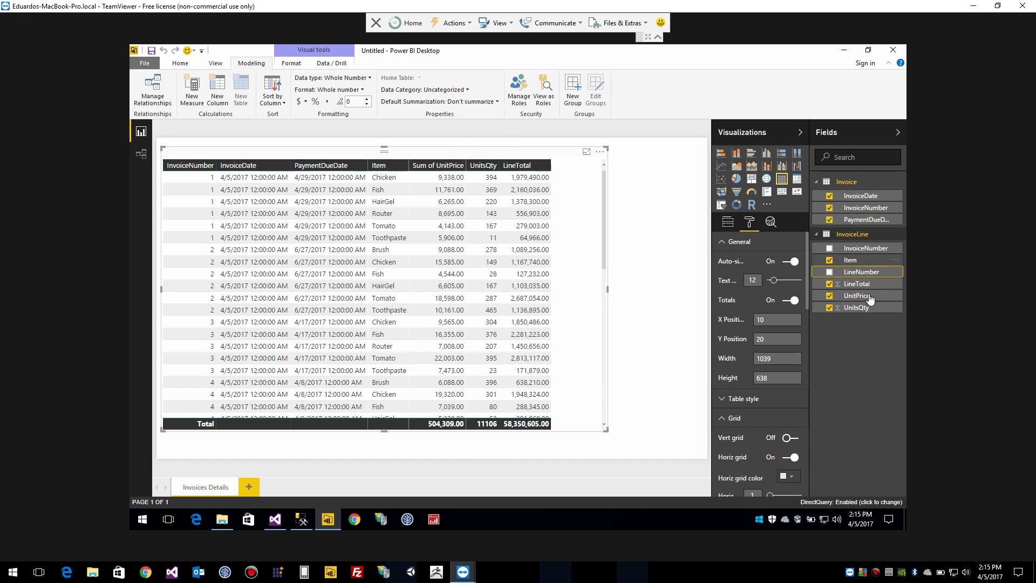
pyautogui.click(855, 284)
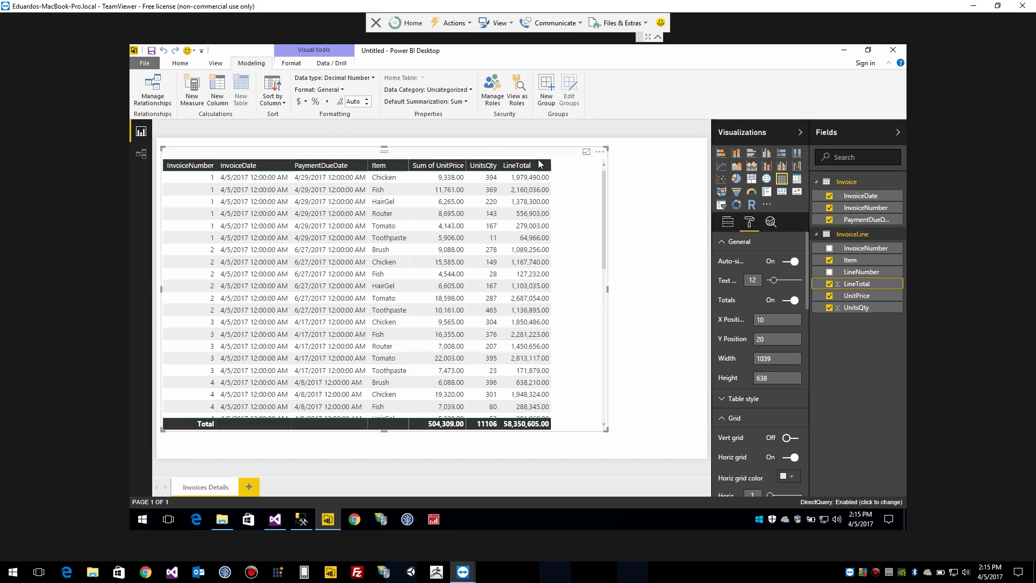
pyautogui.click(457, 102)
pyautogui.click(441, 115)
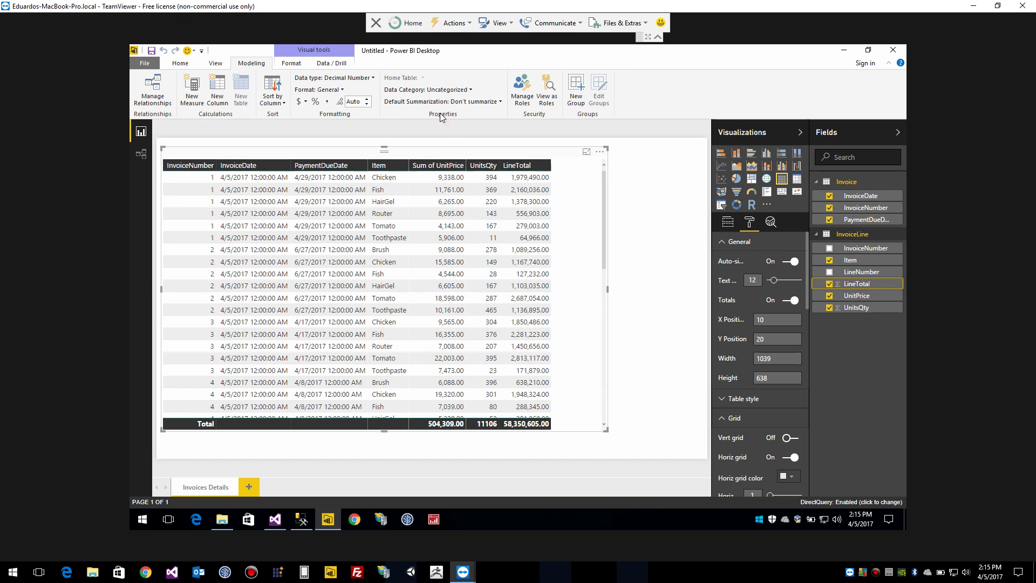
# Set the default summarization of the InvoiceLine field UnitsQty to Don't summarize.
pyautogui.click(851, 298)
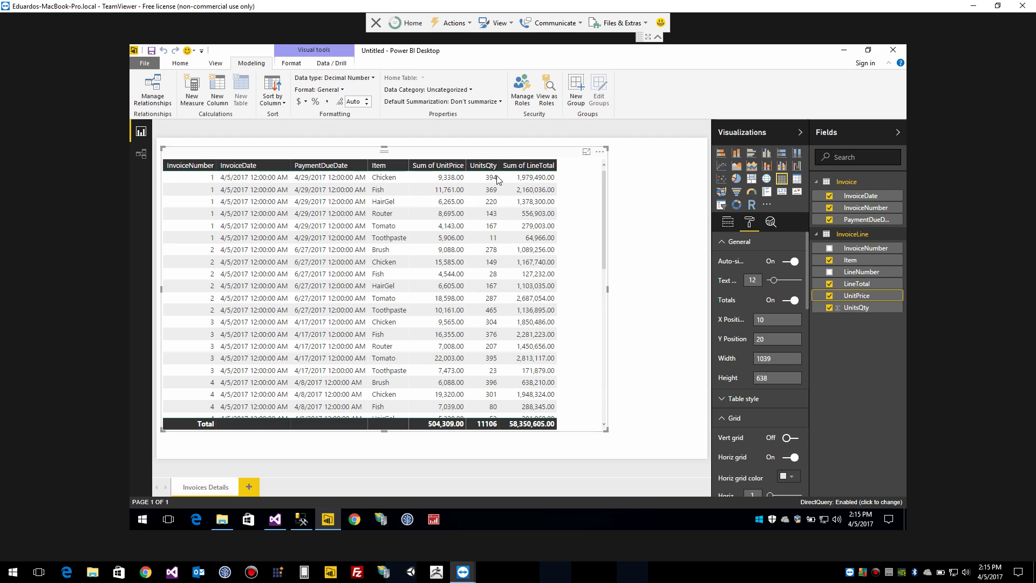
pyautogui.click(856, 308)
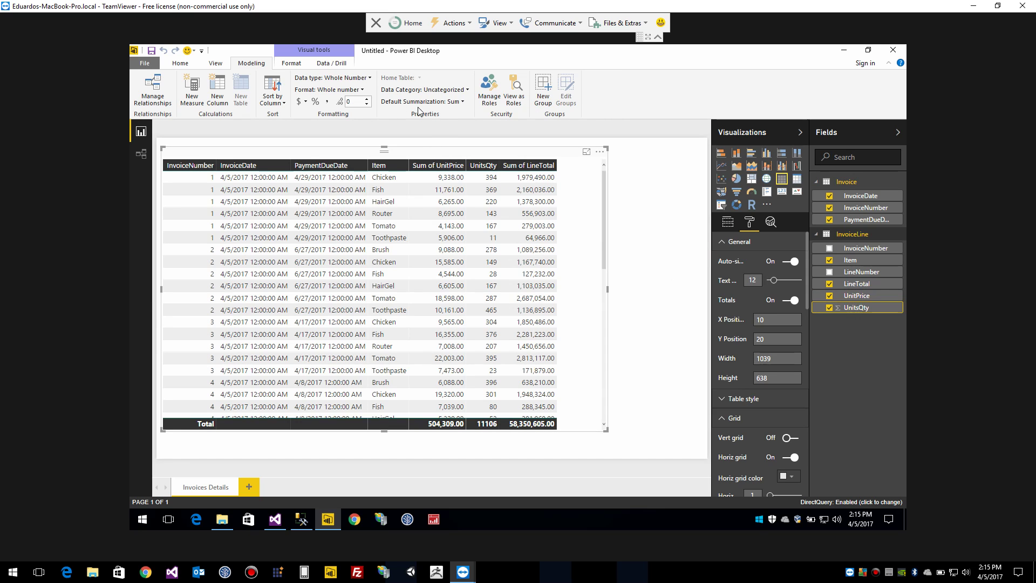
pyautogui.click(457, 102)
pyautogui.click(446, 114)
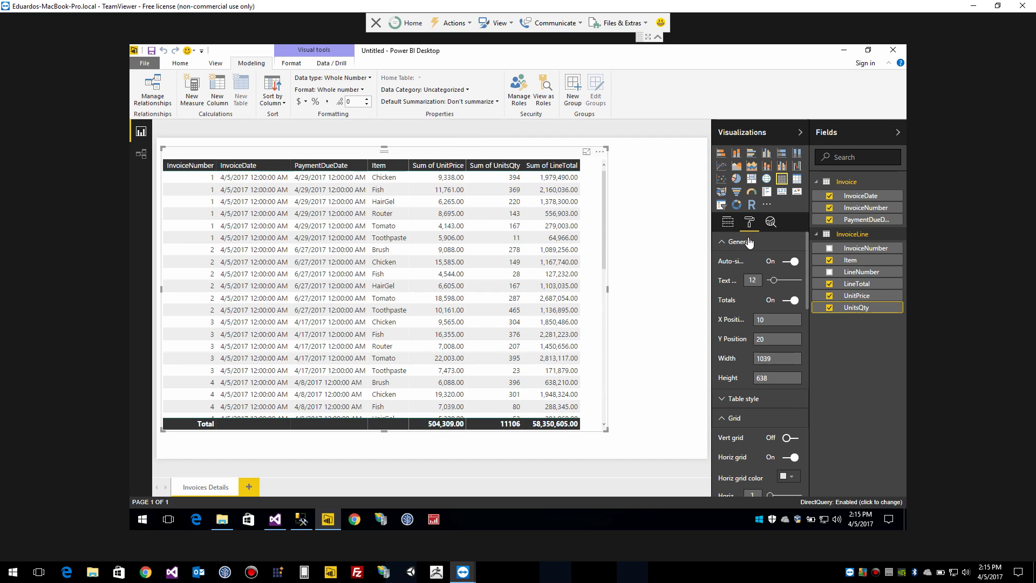
# Format the UnitPrice field as currency with the $ English (United States) symbol.
pyautogui.click(864, 297)
pyautogui.click(468, 90)
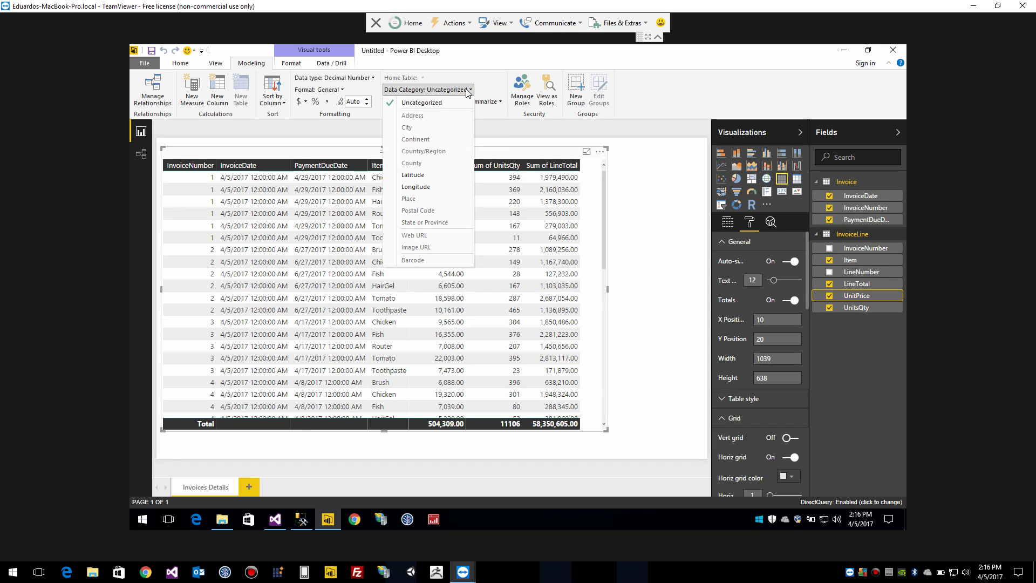
pyautogui.click(662, 105)
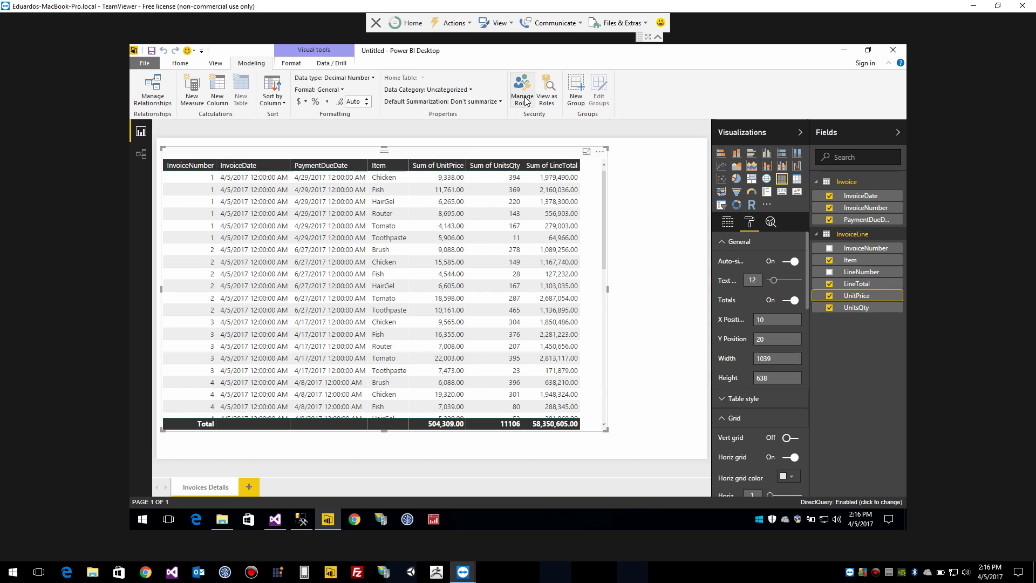
pyautogui.click(300, 102)
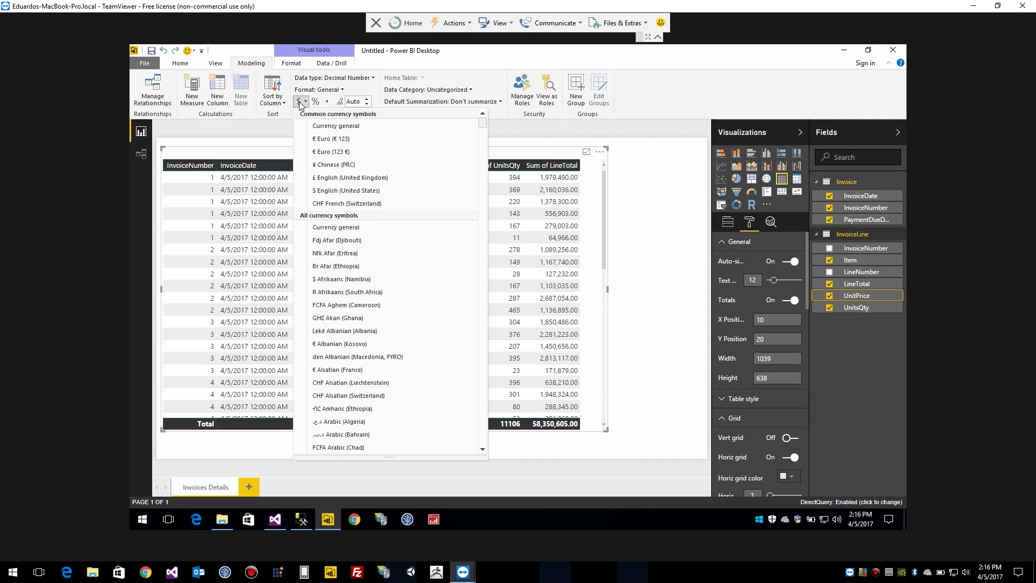
pyautogui.click(343, 191)
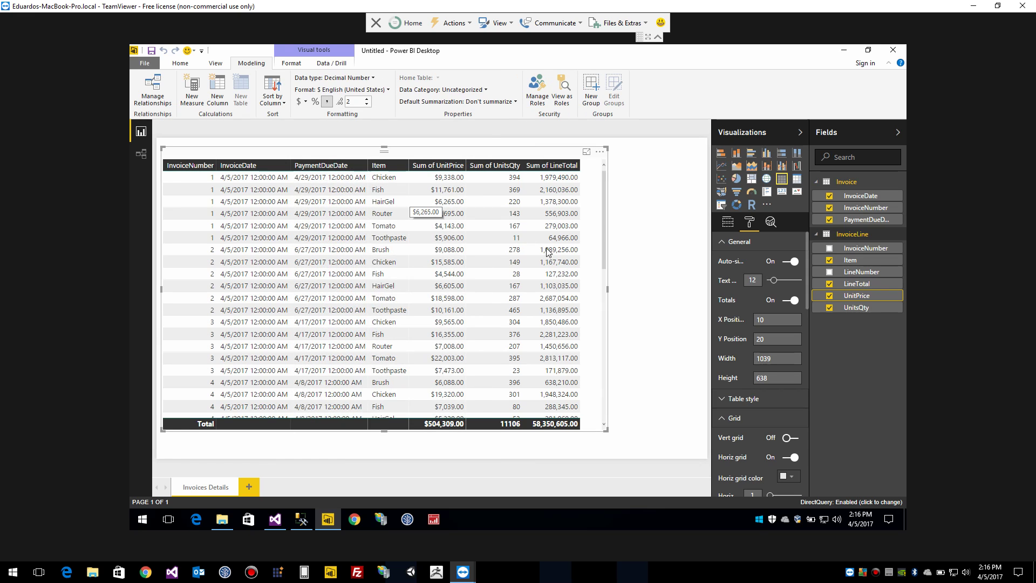
# Format the LineTotal field as currency with the $ English (United States) symbol.
pyautogui.click(858, 285)
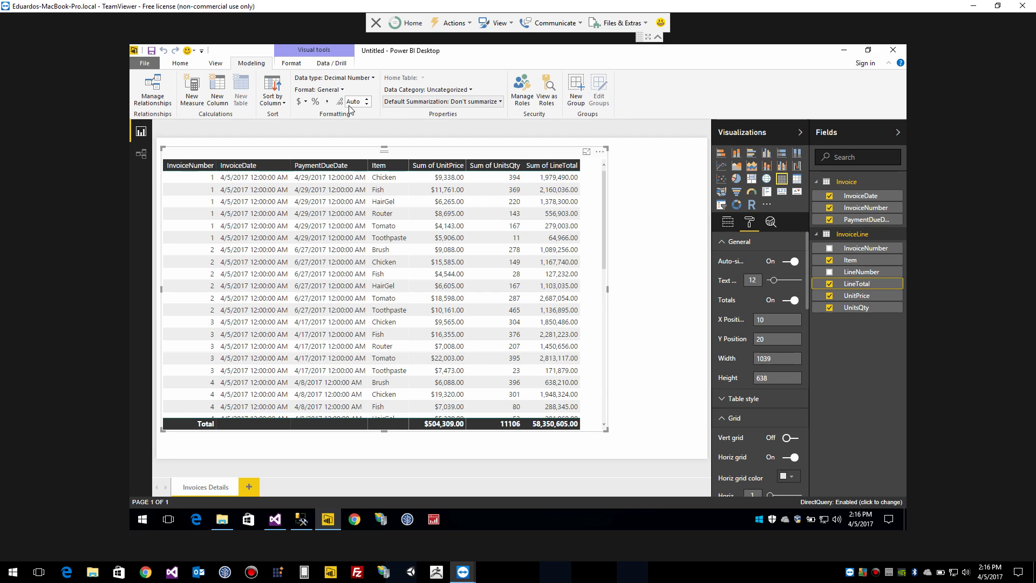
pyautogui.click(304, 102)
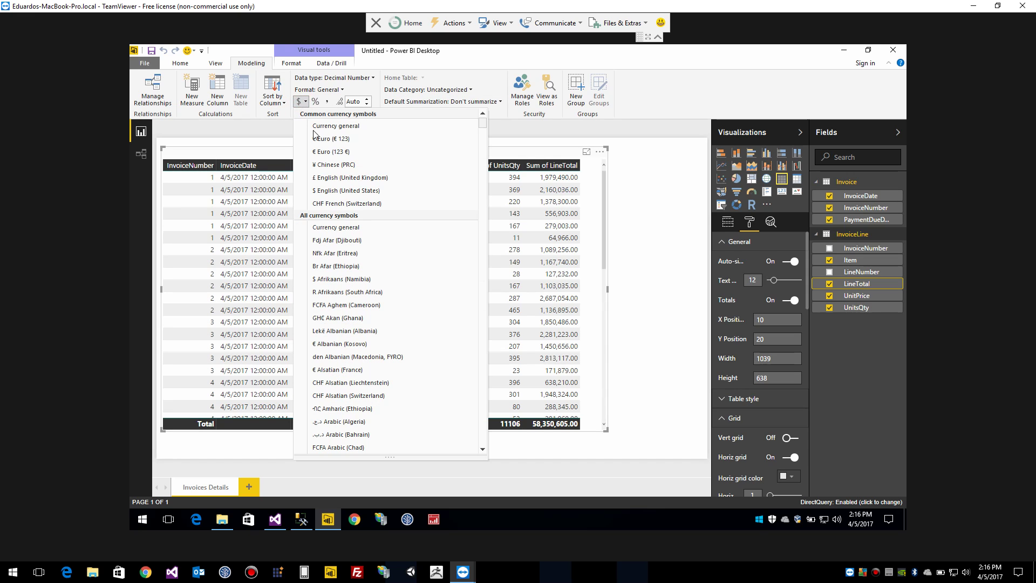
pyautogui.click(327, 192)
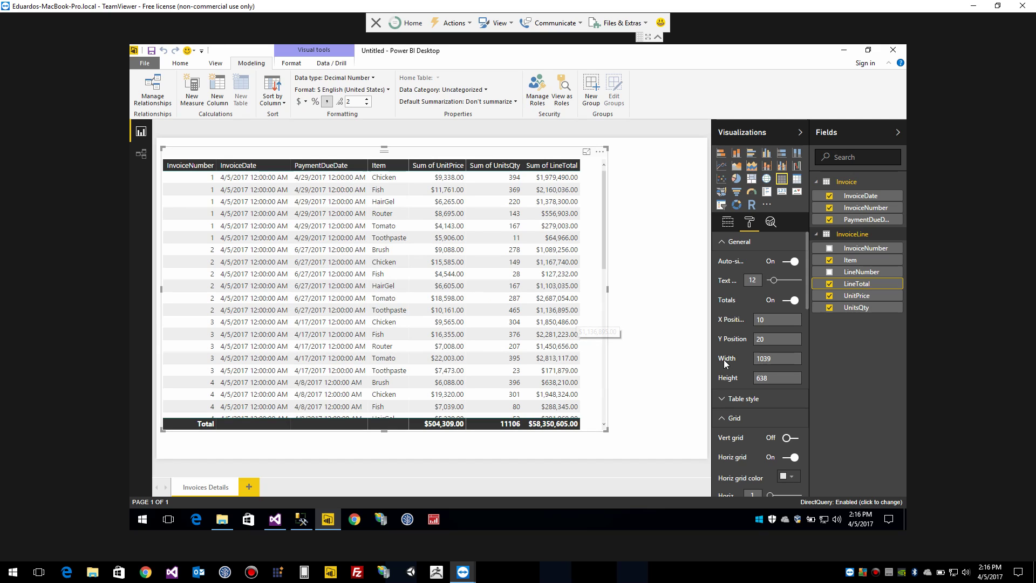
# Collapse the expanded formatting sections of the table visual and open its Total options.
pyautogui.click(721, 244)
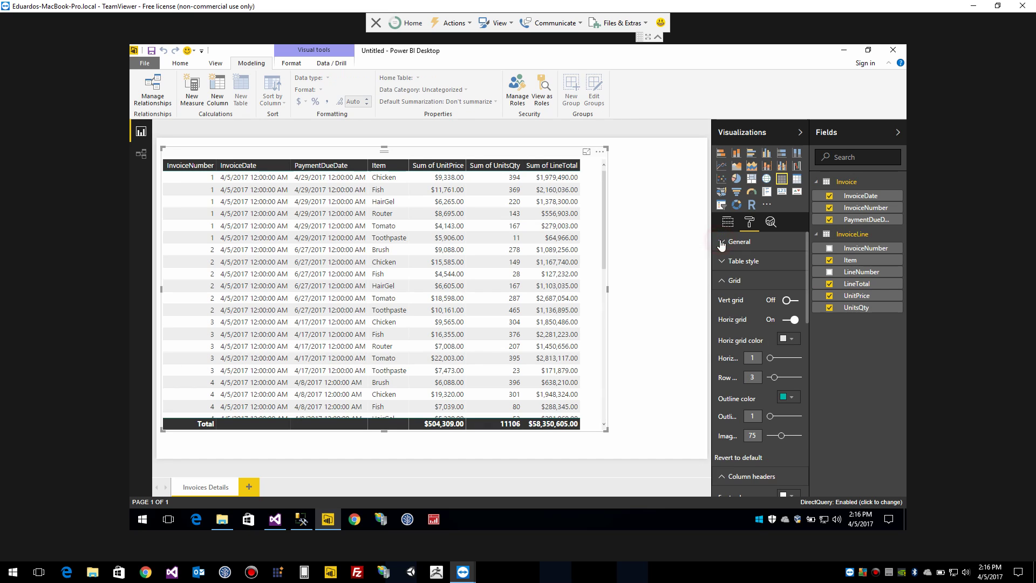
pyautogui.click(721, 283)
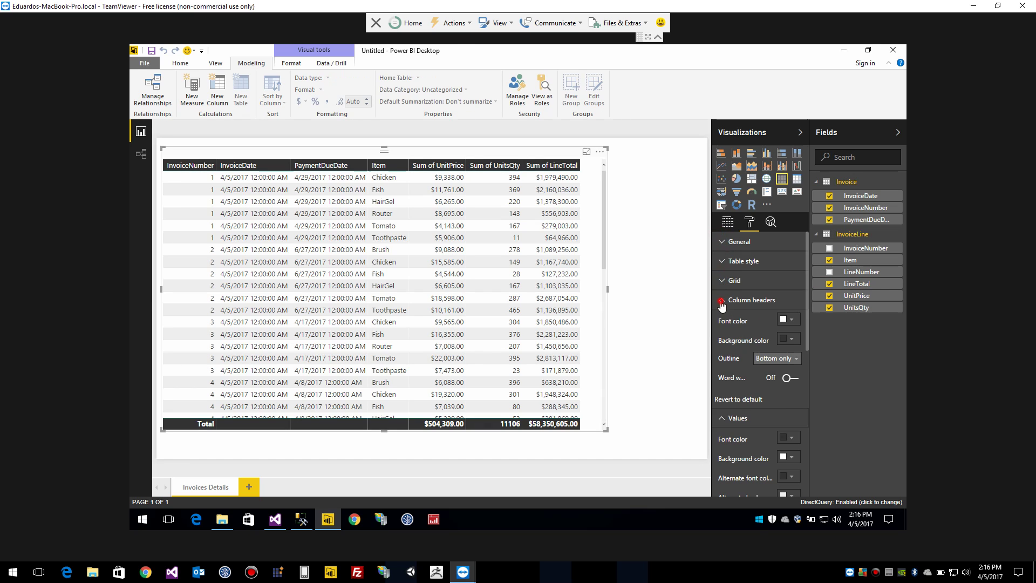
pyautogui.click(722, 301)
pyautogui.click(721, 319)
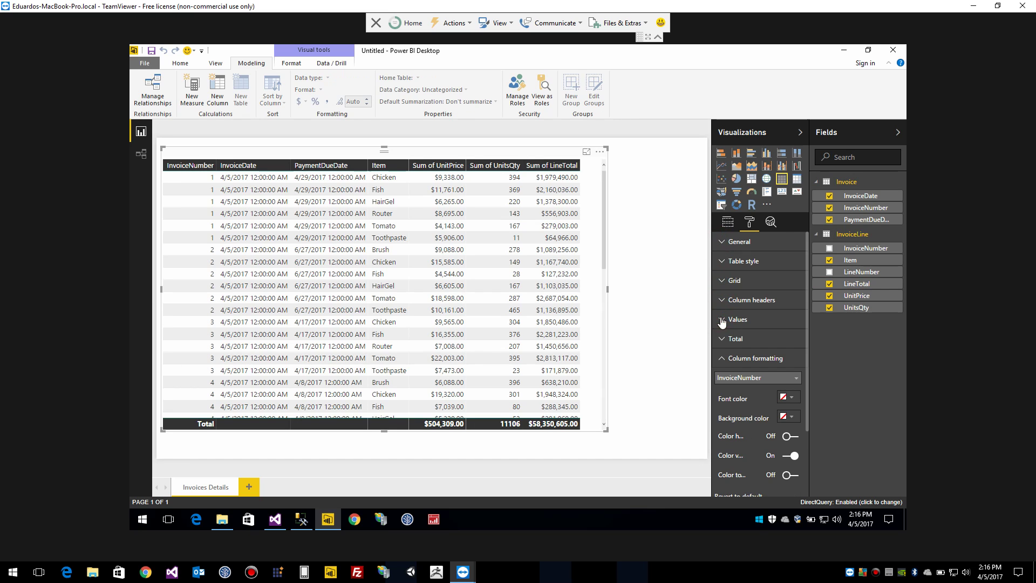
pyautogui.click(721, 357)
pyautogui.click(721, 339)
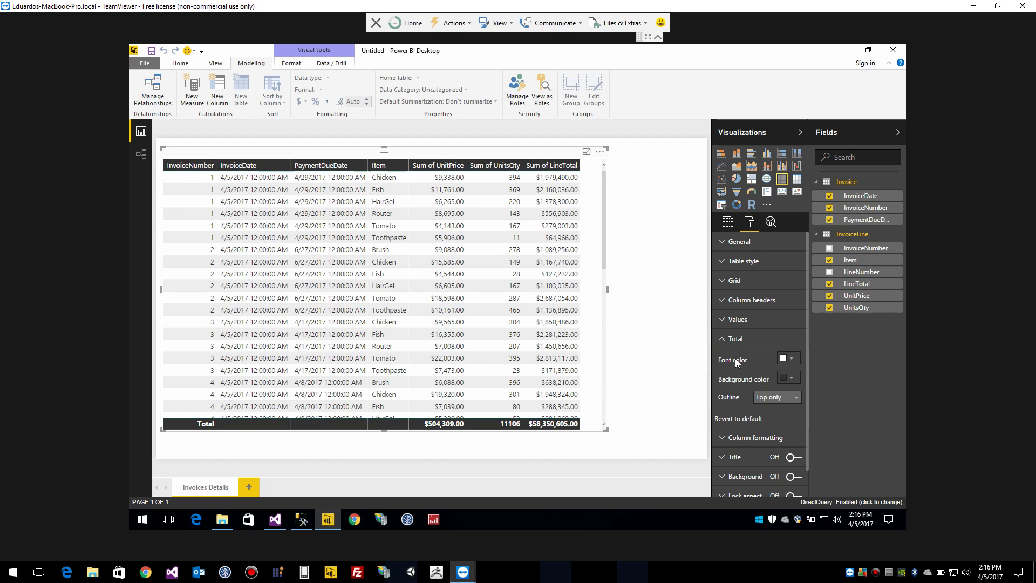
# Review the table visual's Column formatting options and the list of columns they can apply to.
pyautogui.click(723, 338)
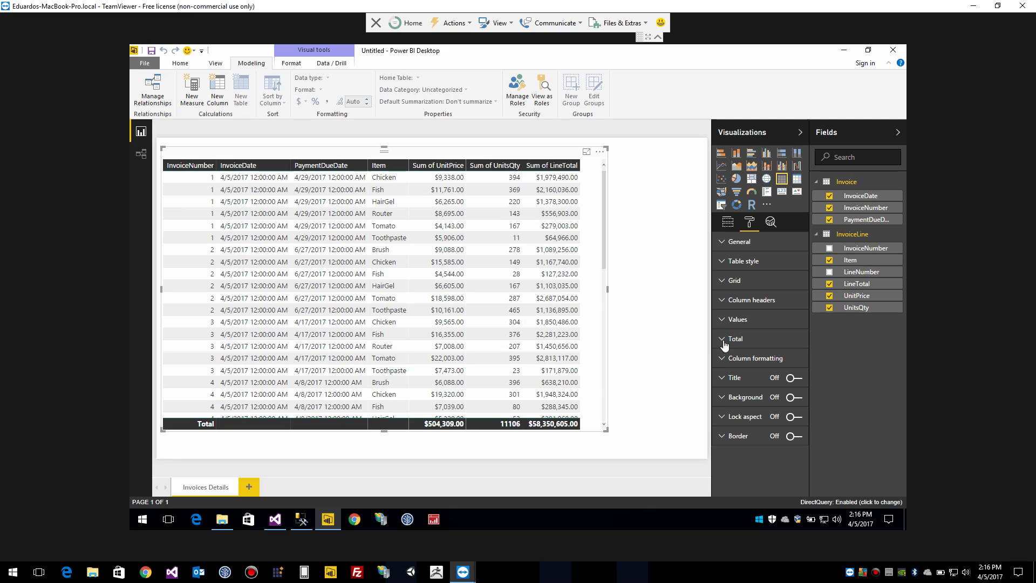
pyautogui.click(723, 358)
pyautogui.scroll(-3, 730, 372)
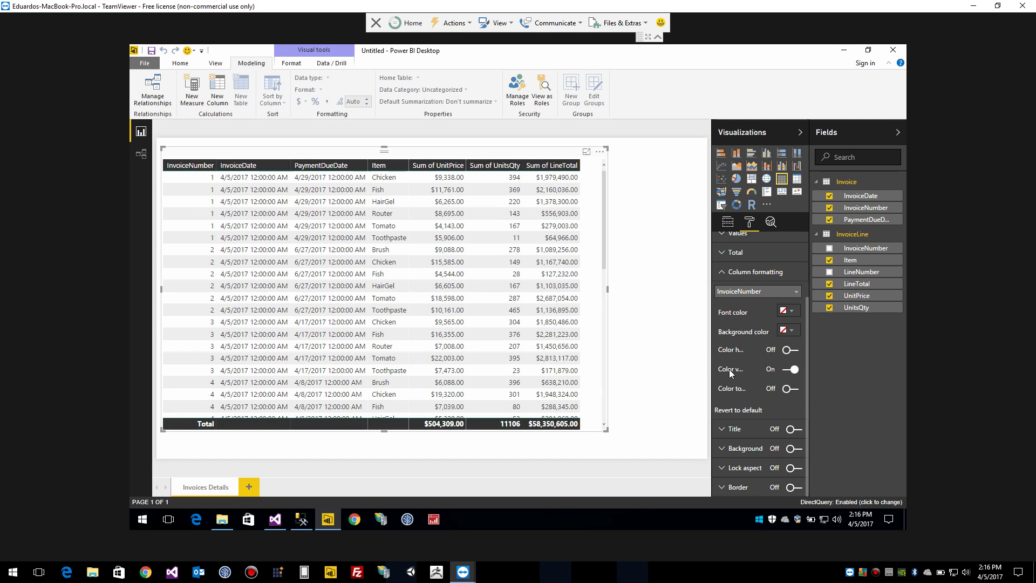
pyautogui.click(800, 296)
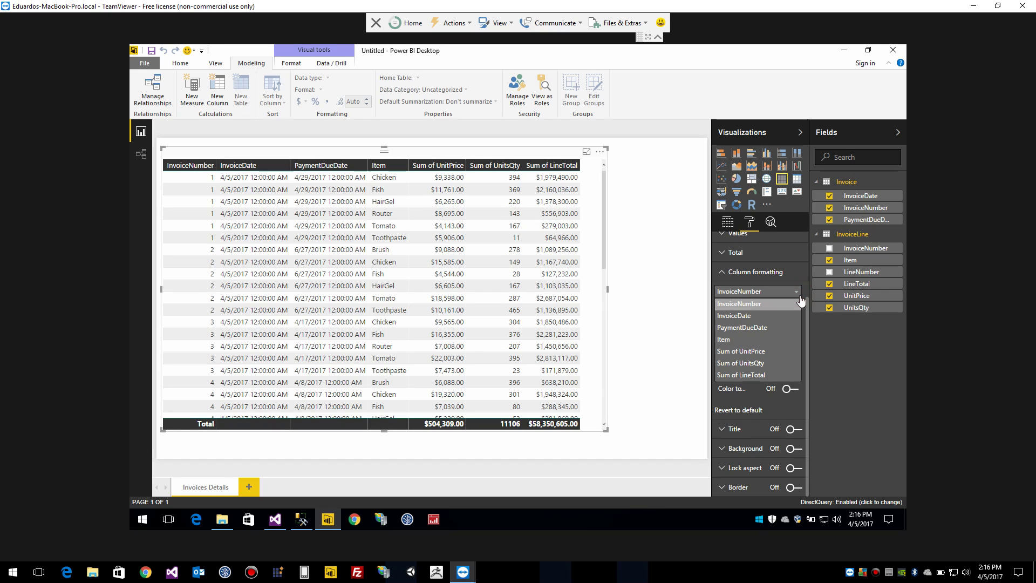
pyautogui.click(876, 356)
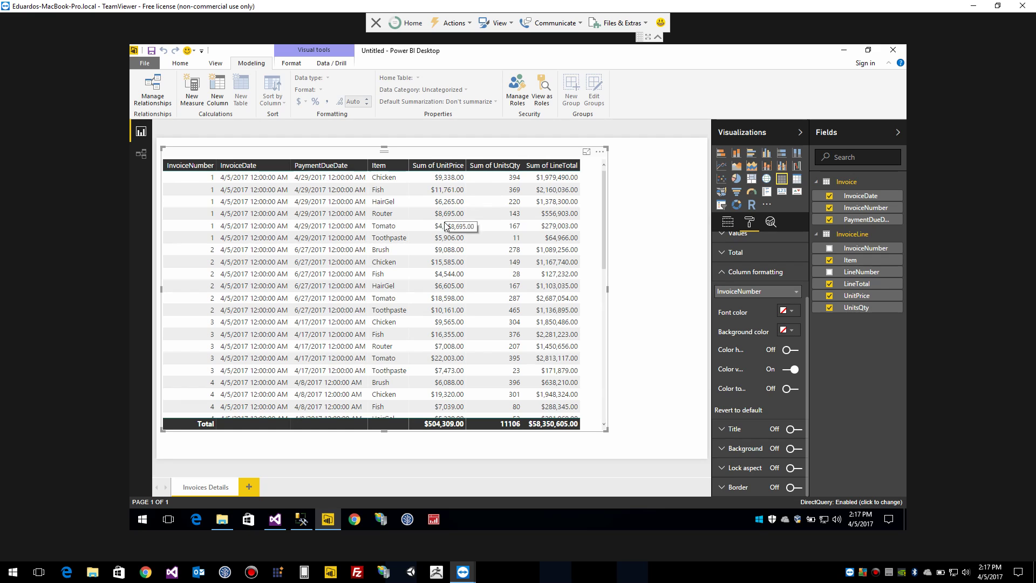
# Remove UnitsQty, UnitPrice and LineTotal from the table, and add them back unsummarized in the order UnitPrice, UnitsQty, LineTotal.
pyautogui.click(447, 167)
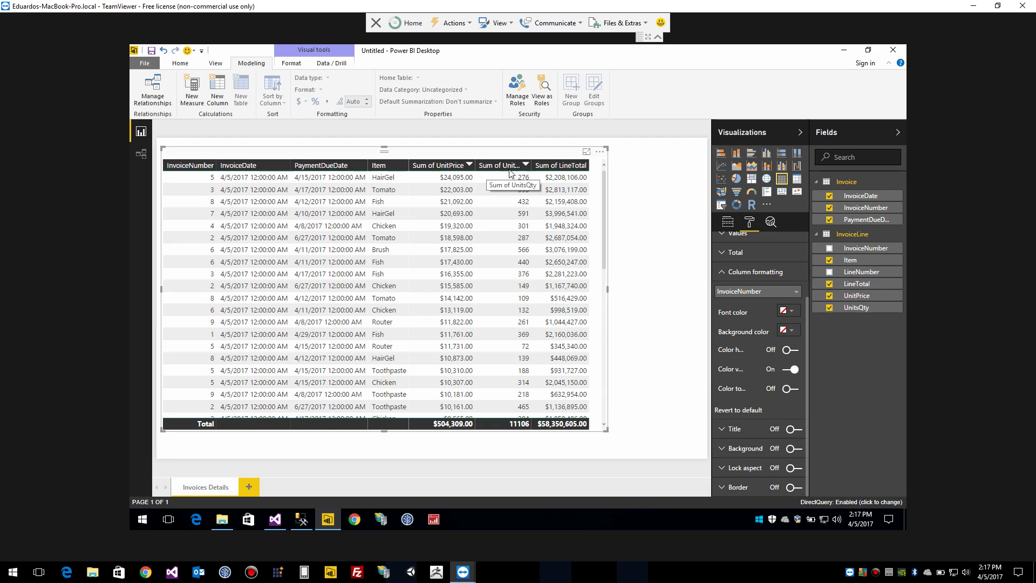
pyautogui.click(830, 307)
pyautogui.click(830, 295)
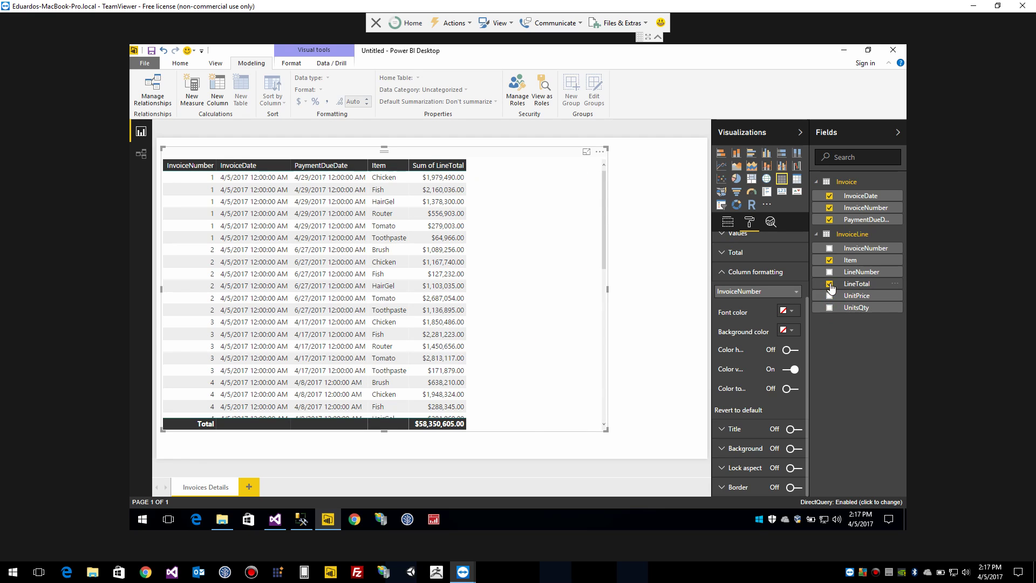
pyautogui.click(830, 284)
pyautogui.click(830, 296)
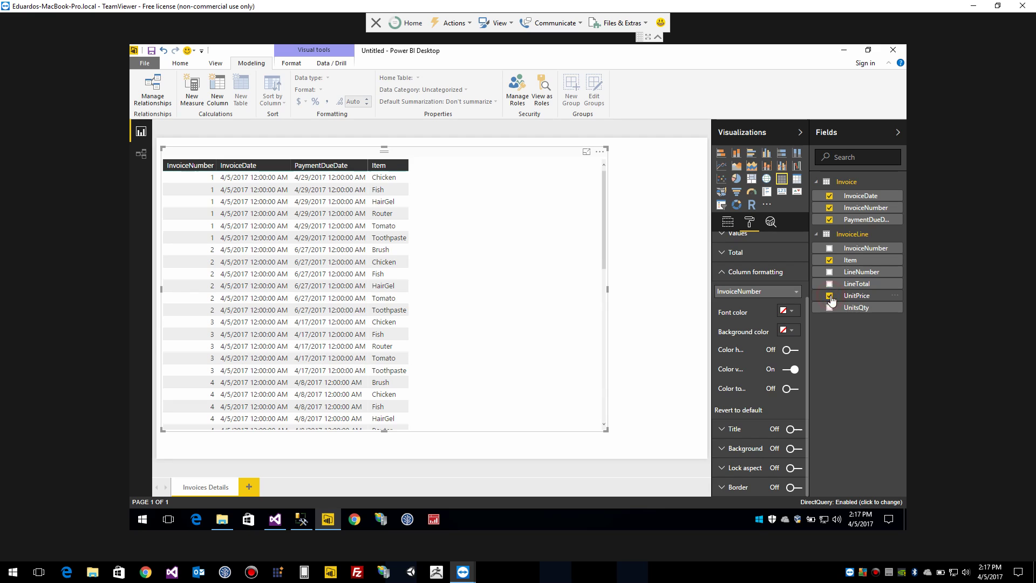
pyautogui.click(830, 283)
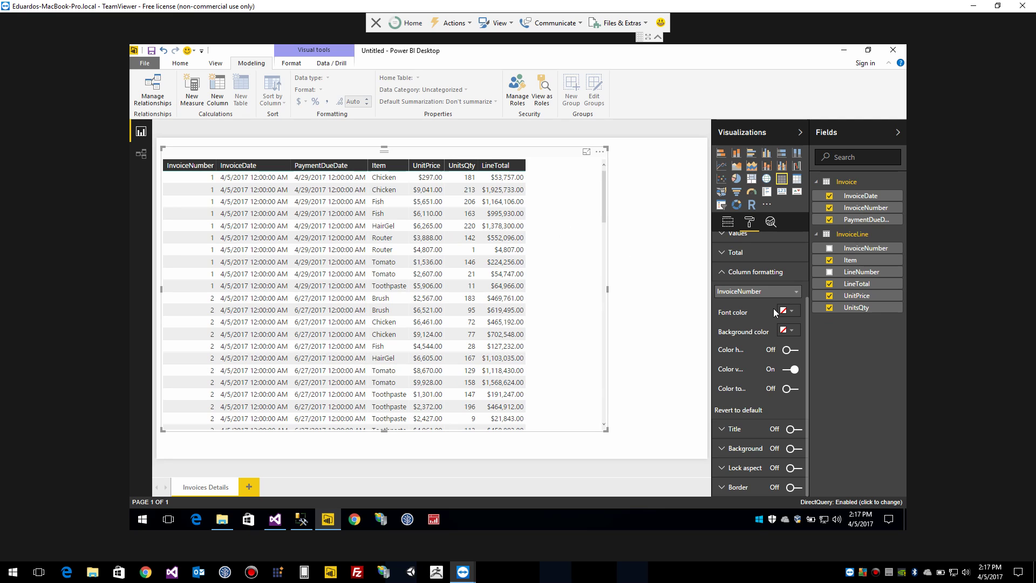
# Collapse the Column formatting options and check the table's invoice lines through to the last row.
pyautogui.click(722, 272)
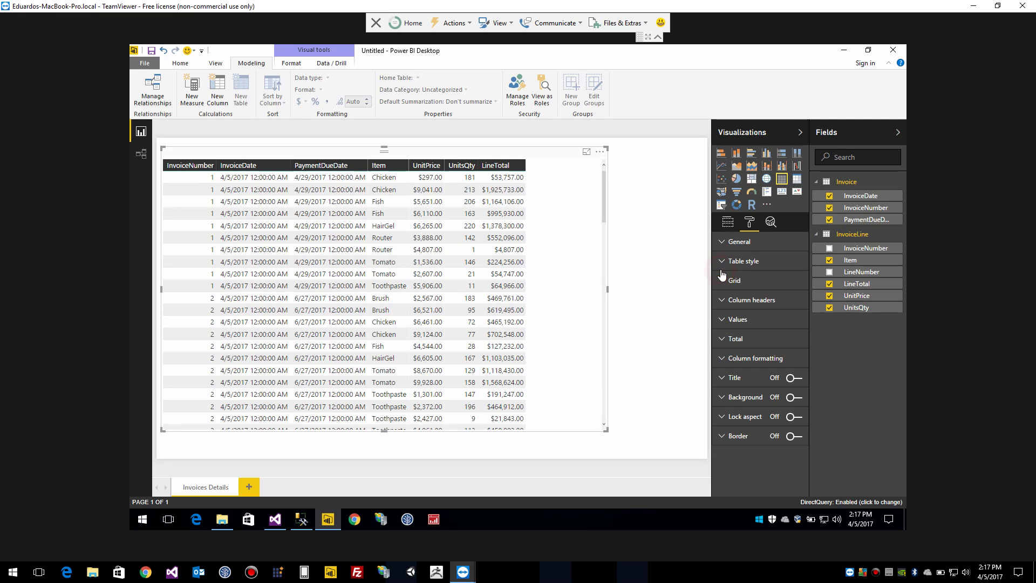
pyautogui.scroll(-15, 523, 335)
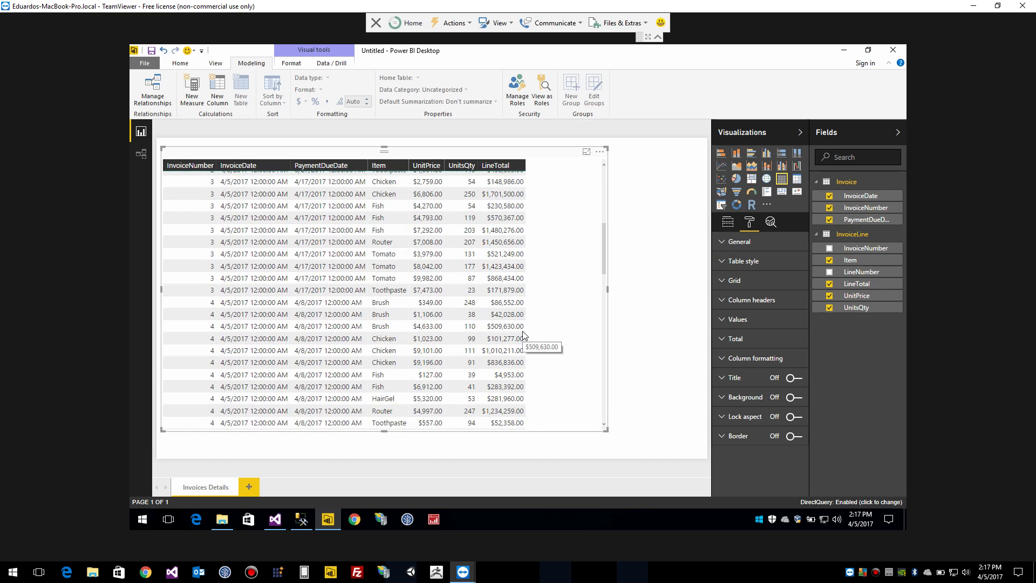
pyautogui.scroll(-10, 522, 335)
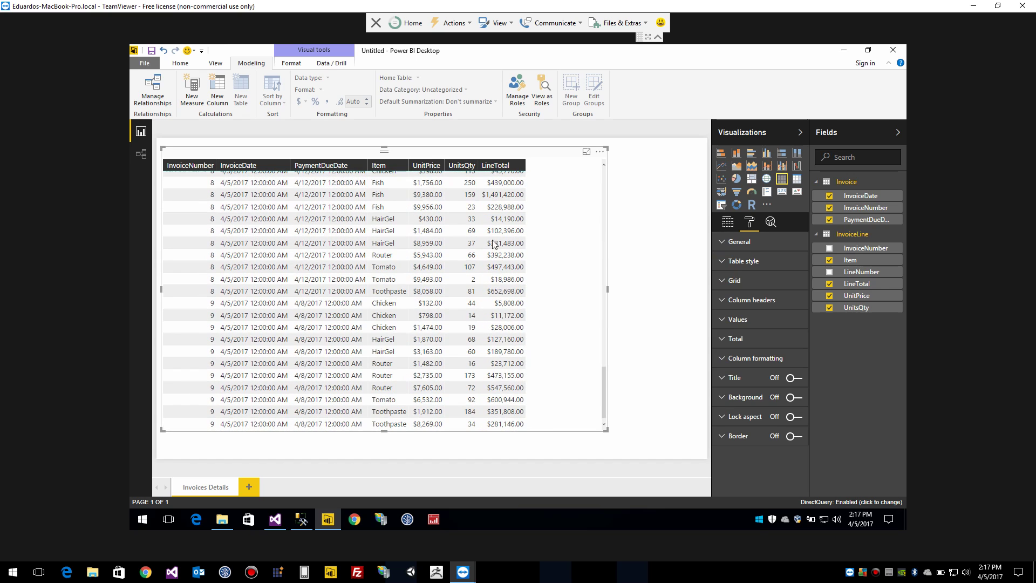
pyautogui.click(742, 262)
pyautogui.click(732, 261)
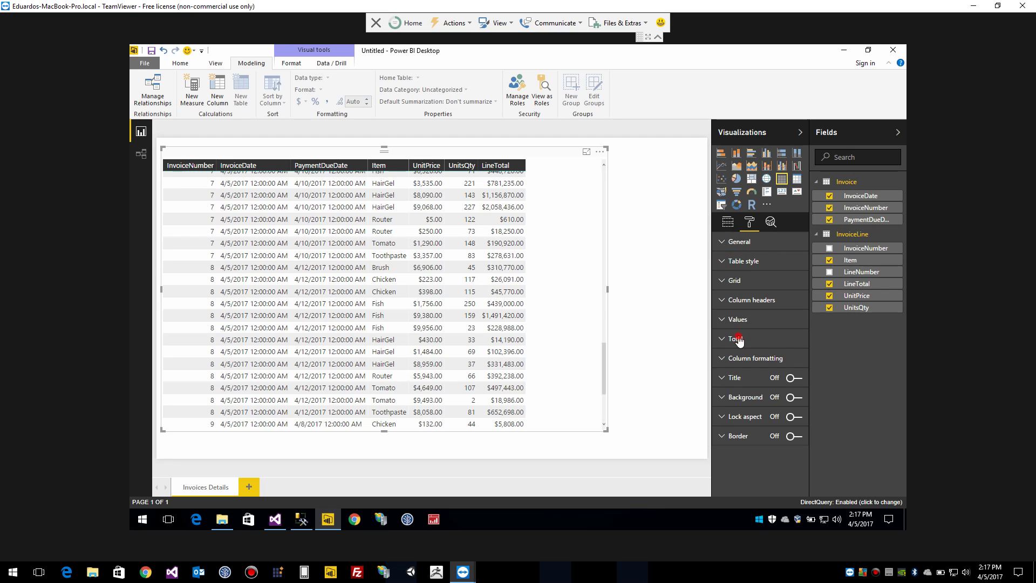
# Set the Total outline of the table visual to Bottom only and deselect the table.
pyautogui.click(737, 339)
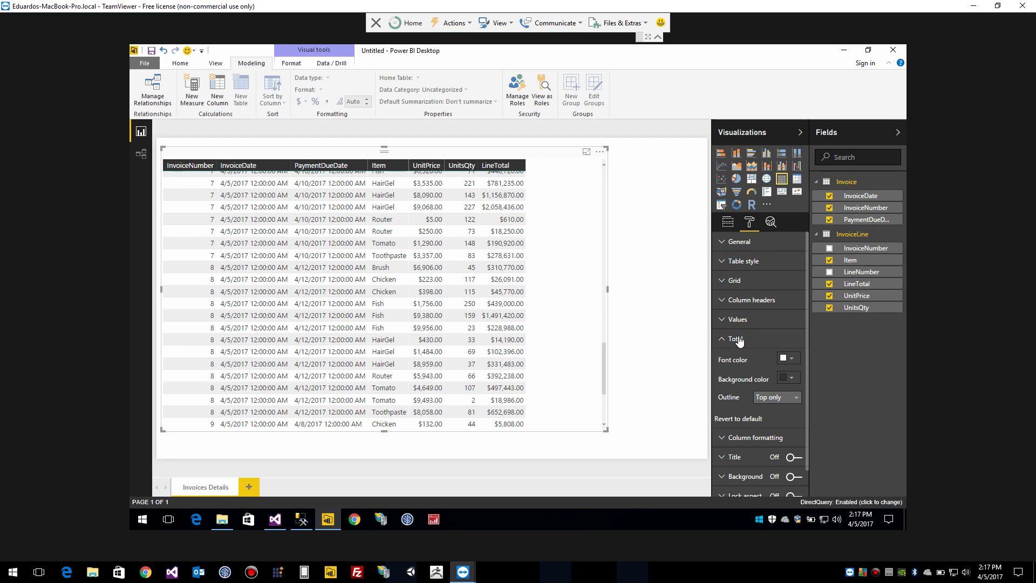
pyautogui.click(766, 397)
pyautogui.click(764, 409)
pyautogui.click(795, 399)
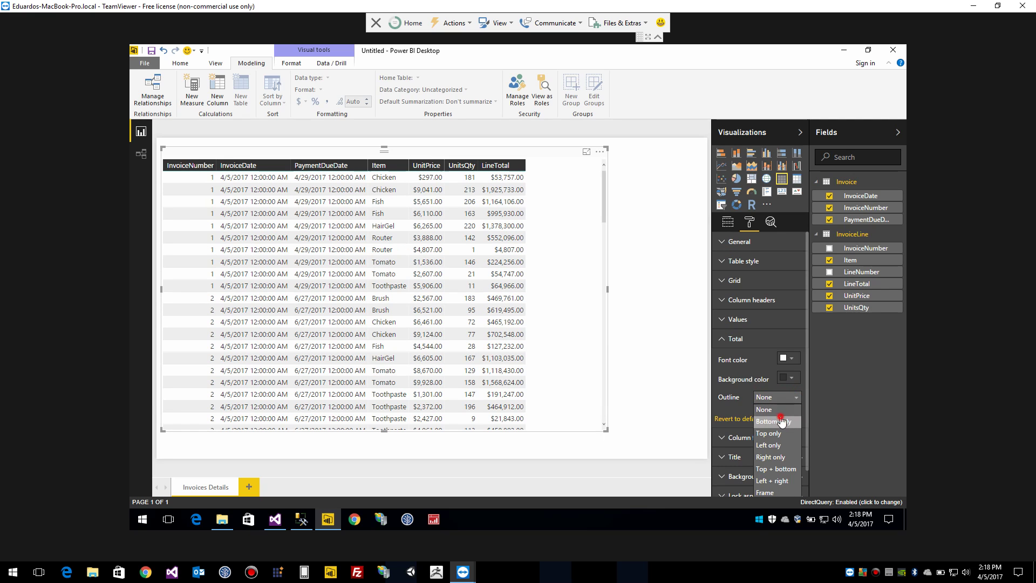
pyautogui.click(780, 420)
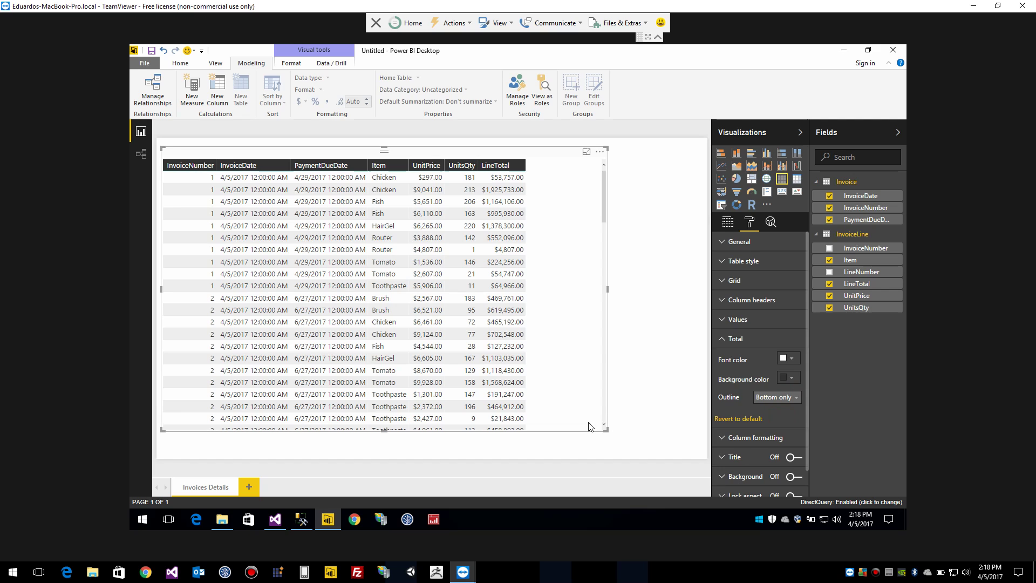
pyautogui.click(642, 305)
# Reselect the table visual and check the Totals setting in its General formatting options.
pyautogui.click(495, 157)
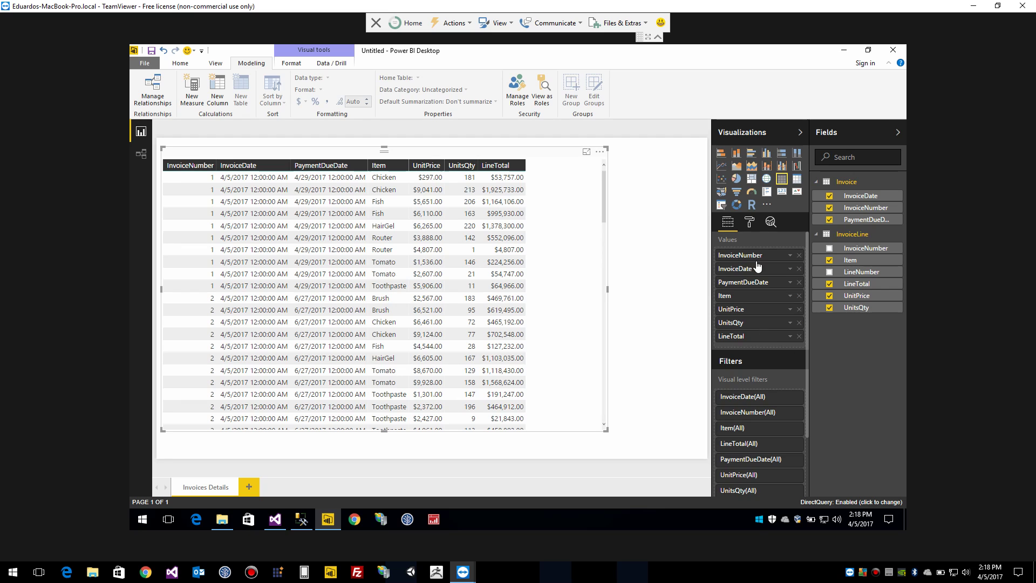
pyautogui.scroll(-2, 766, 415)
pyautogui.scroll(2, 767, 415)
pyautogui.click(749, 223)
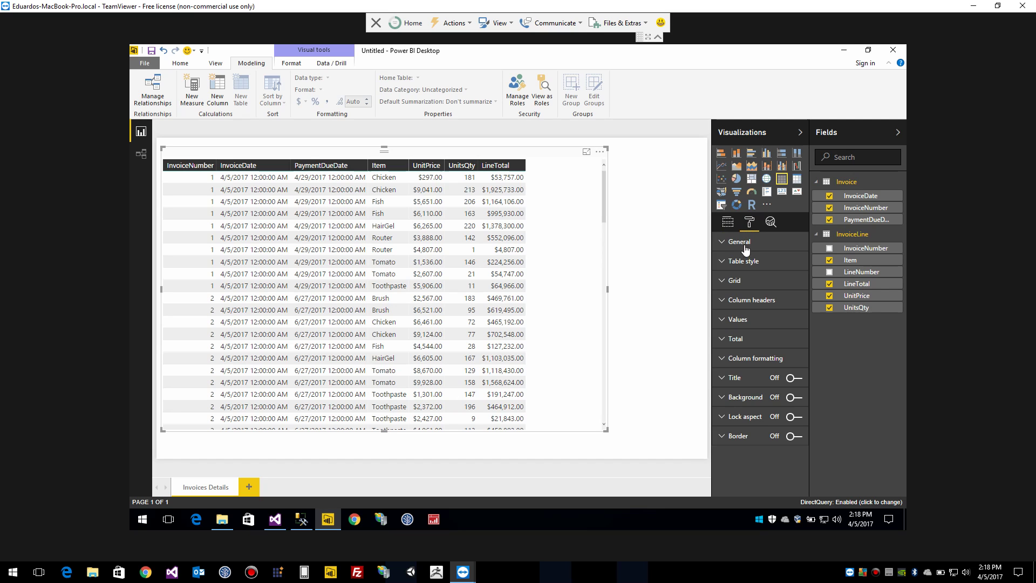
pyautogui.click(741, 242)
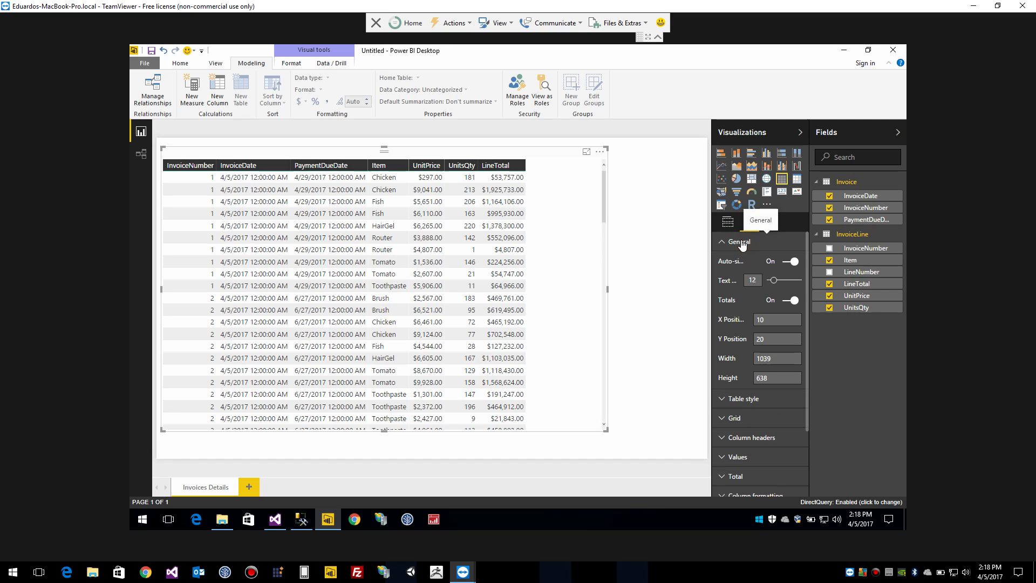
pyautogui.click(790, 301)
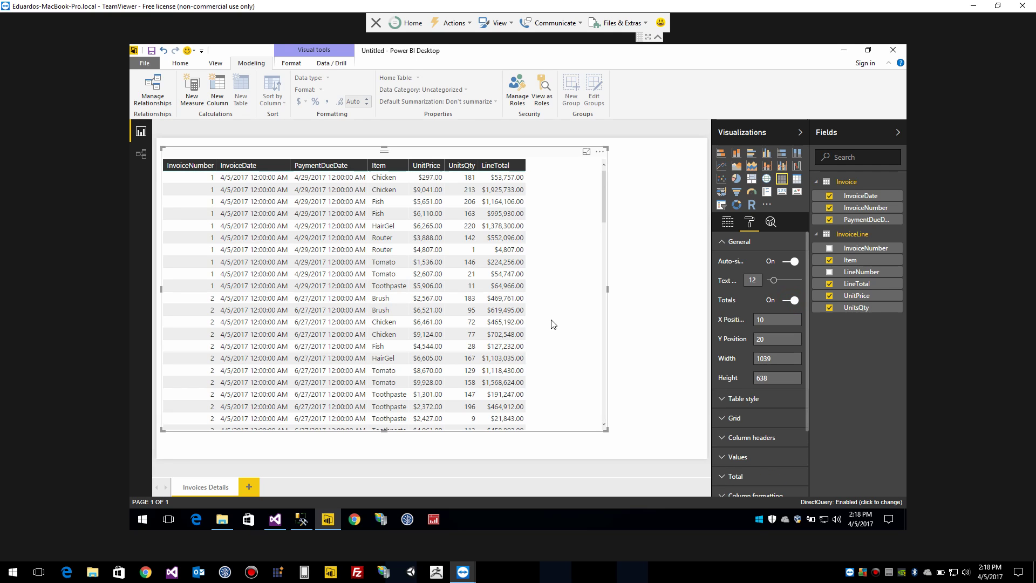
# Inspect the end of the invoice table for a total row, both with the visual selected and deselected.
pyautogui.scroll(-8, 551, 323)
pyautogui.scroll(-15, 552, 324)
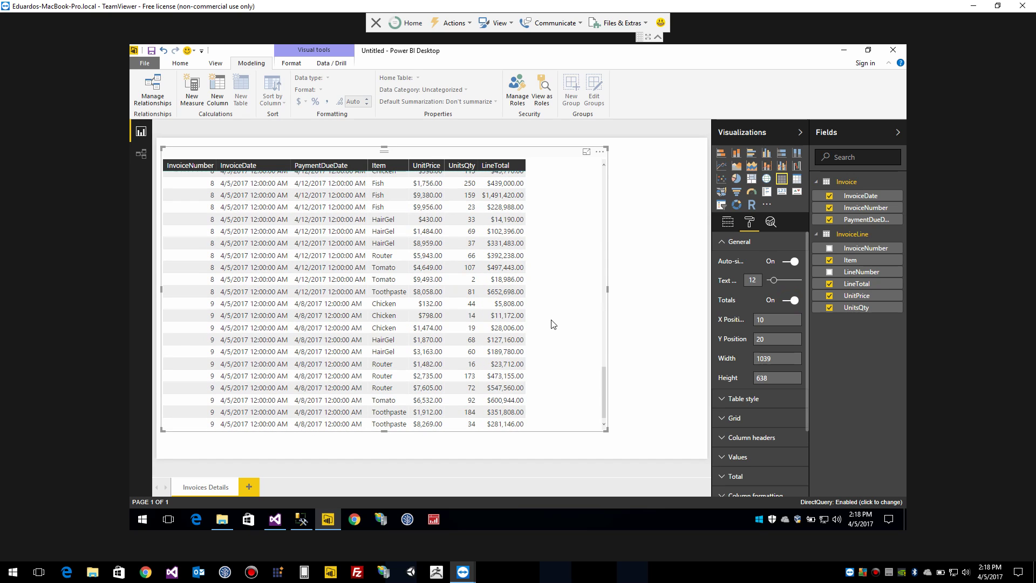
pyautogui.scroll(12, 552, 315)
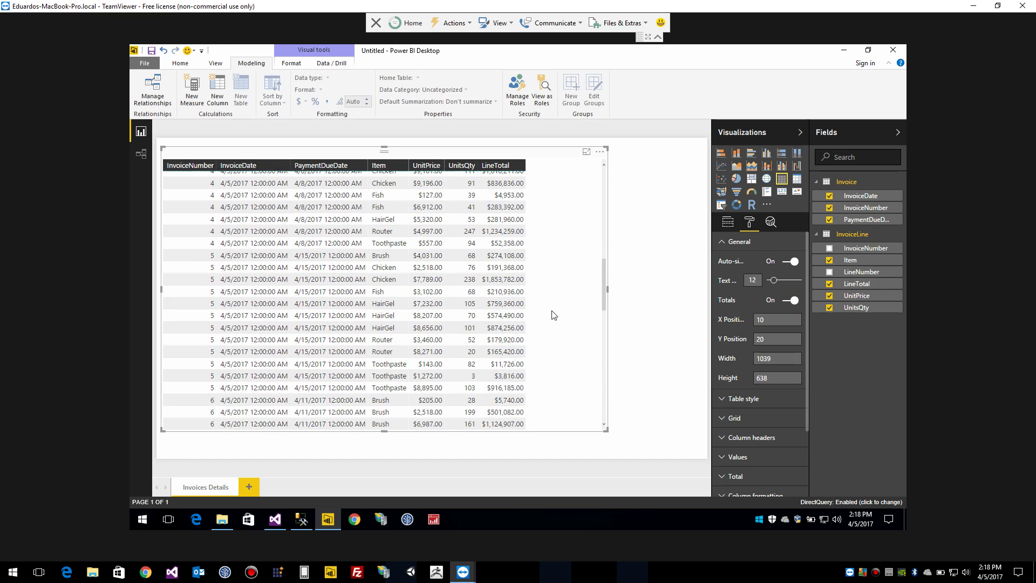
pyautogui.scroll(3, 554, 314)
pyautogui.click(670, 286)
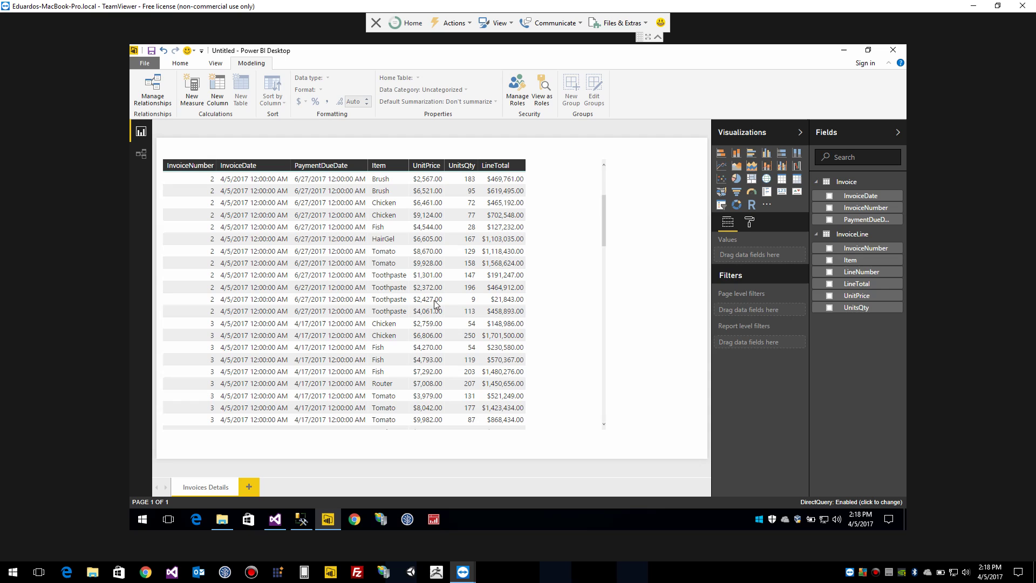
pyautogui.scroll(-15, 492, 389)
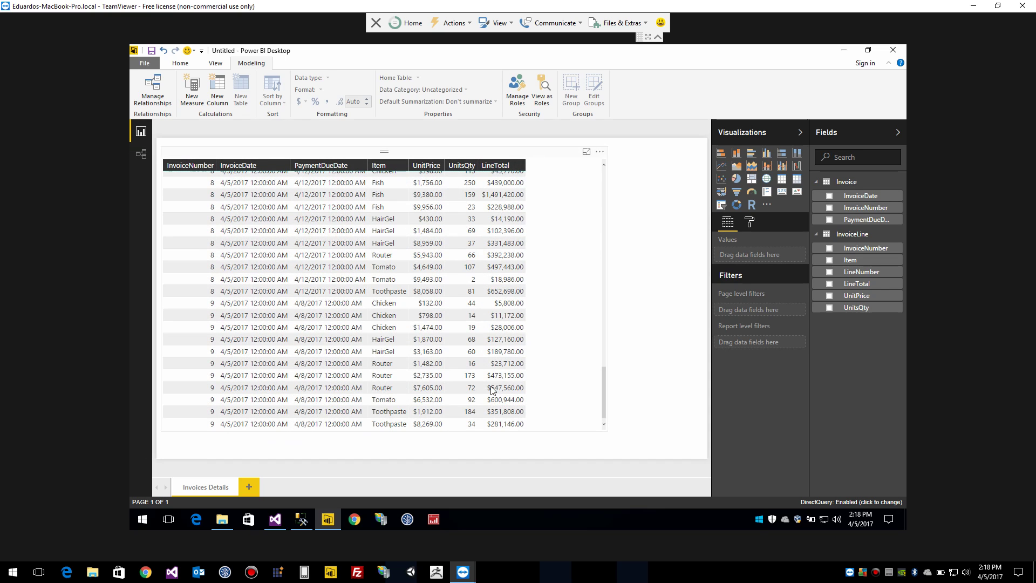
pyautogui.click(670, 343)
# Add a new report page and name it Items Sales.
pyautogui.click(252, 485)
pyautogui.doubleClick(253, 488)
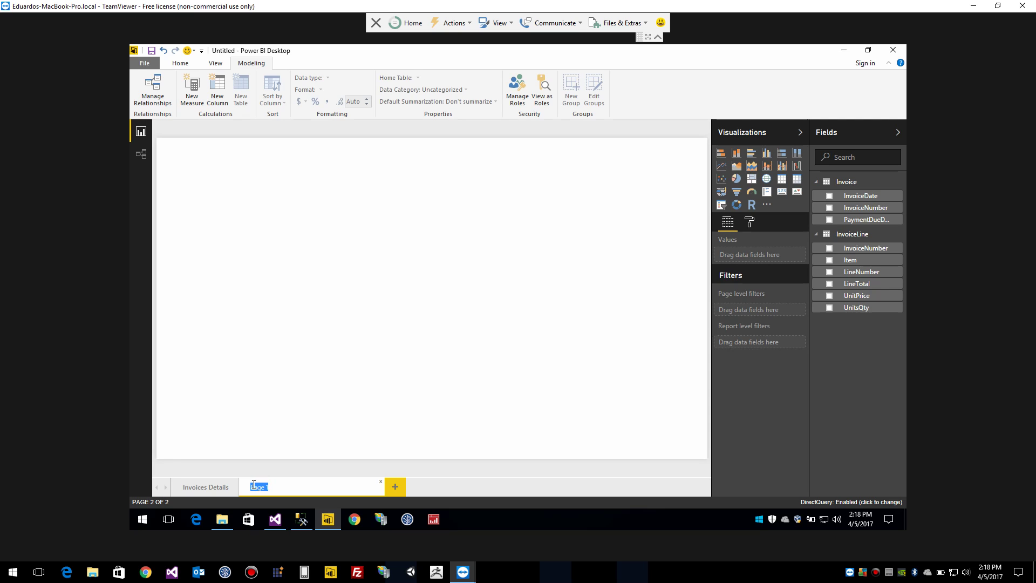
pyautogui.press('BackSpace')
pyautogui.write('Items Sales')
pyautogui.press('Return')
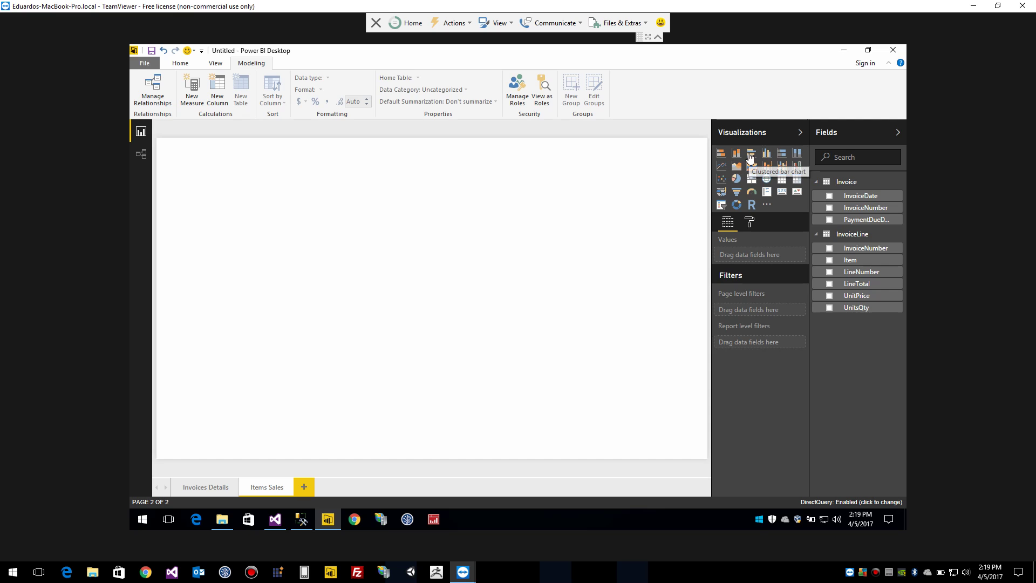
# Insert a clustered bar chart with Item as axis and LineTotal as value, and enlarge it to most of the page width.
pyautogui.click(750, 156)
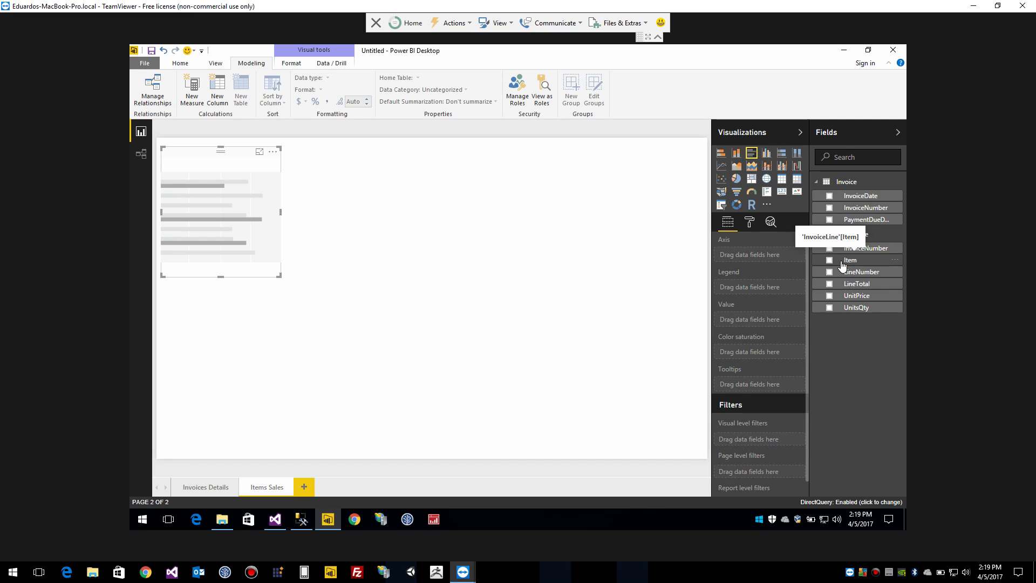
pyautogui.moveTo(844, 265); pyautogui.dragTo(759, 258)
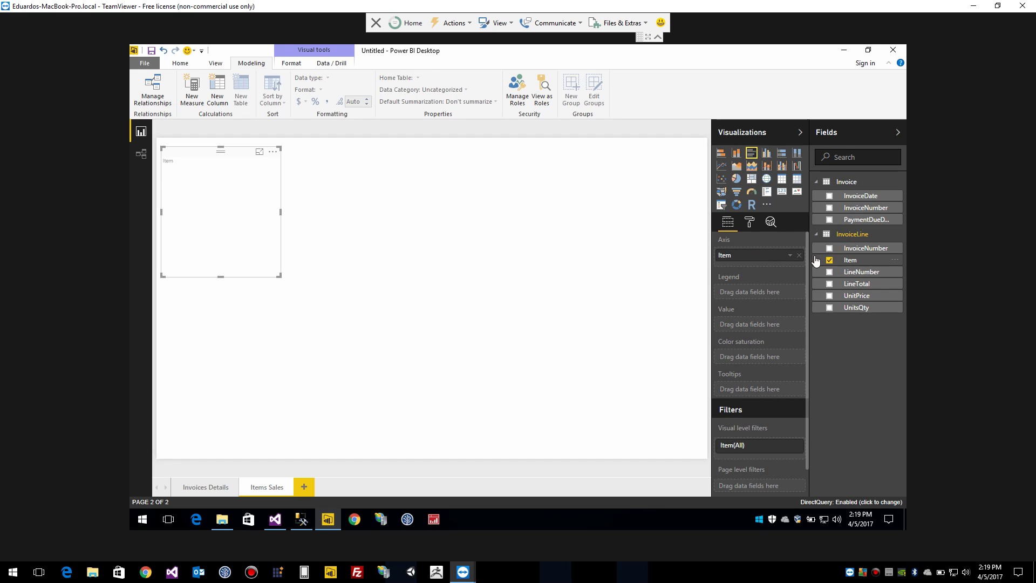
pyautogui.moveTo(772, 278); pyautogui.dragTo(848, 347)
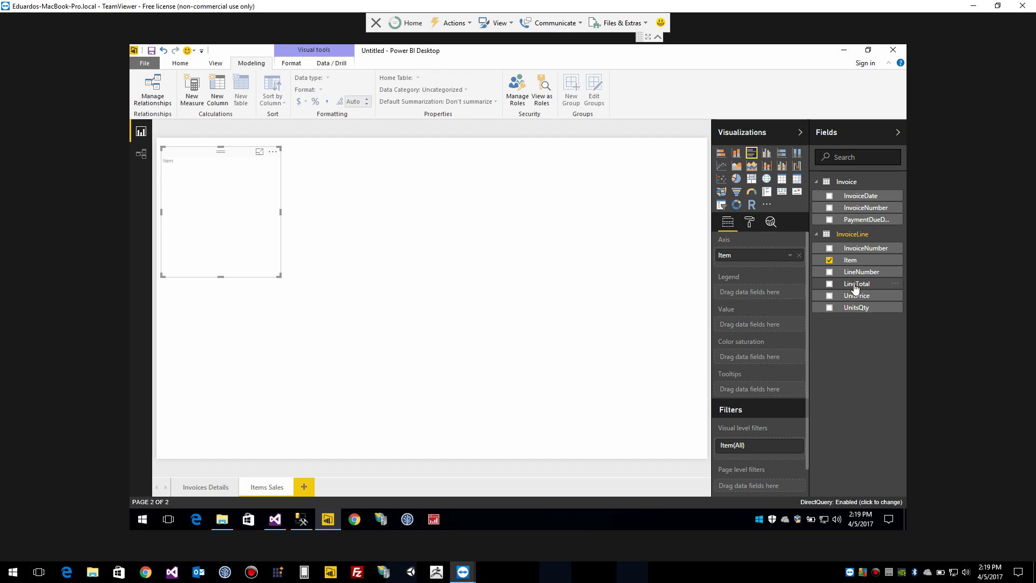
pyautogui.moveTo(855, 286); pyautogui.dragTo(751, 327)
pyautogui.moveTo(279, 276); pyautogui.dragTo(604, 398)
# Aggregate the bar chart's LineTotal value by Sum and reduce the chart's height by about a quarter.
pyautogui.moveTo(260, 192)
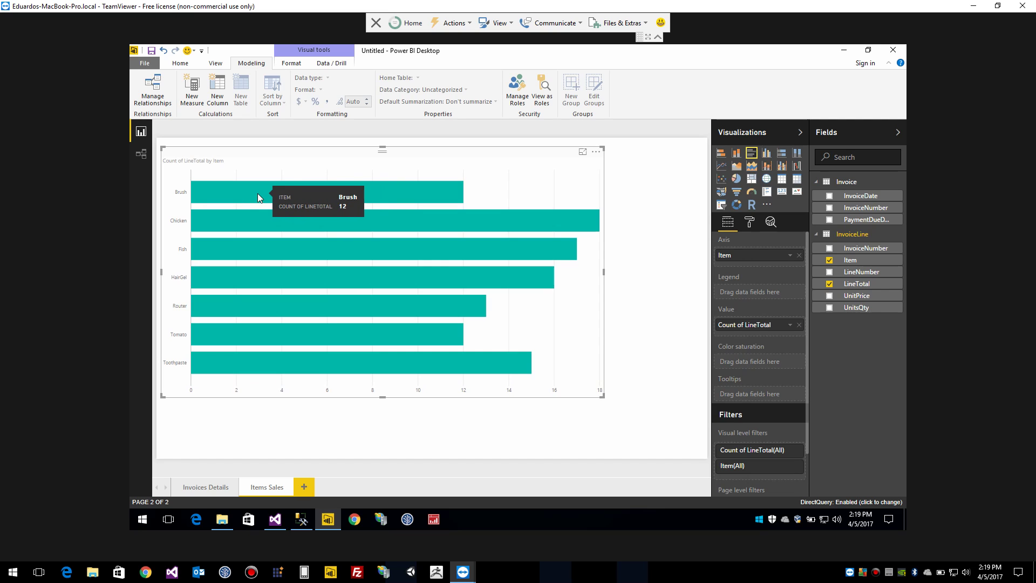
pyautogui.moveTo(242, 214)
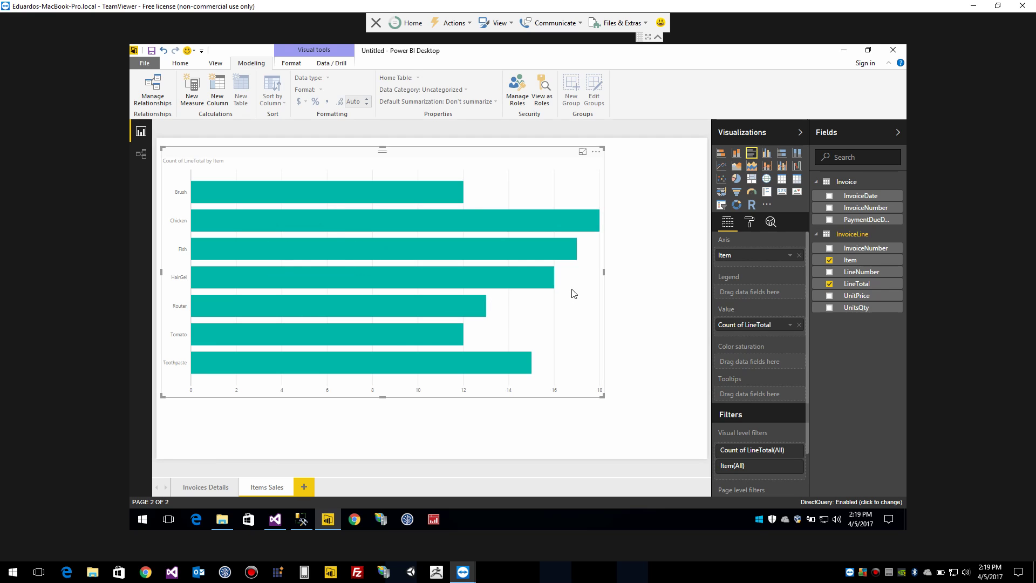
pyautogui.click(789, 325)
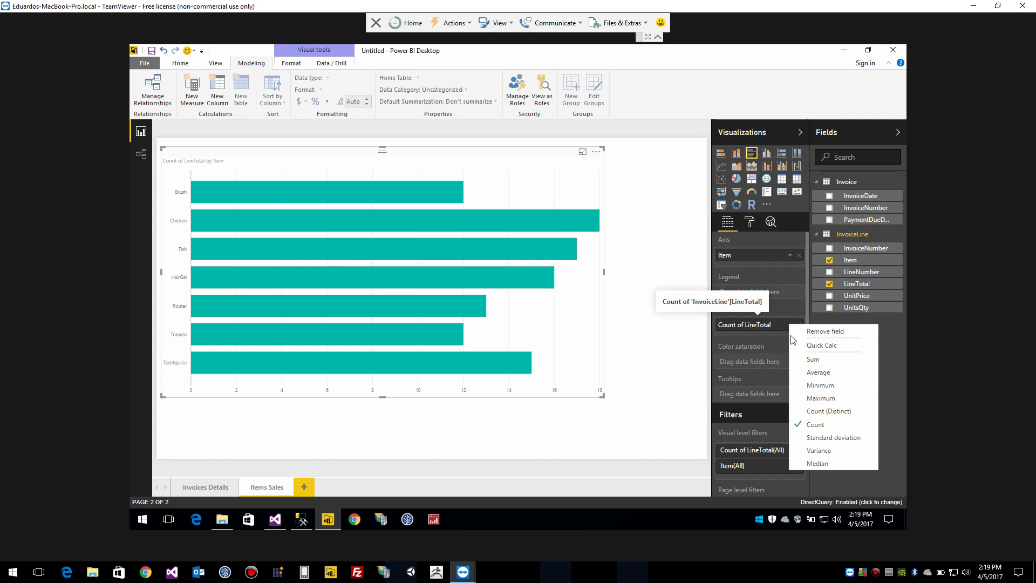
pyautogui.click(813, 359)
pyautogui.moveTo(381, 192)
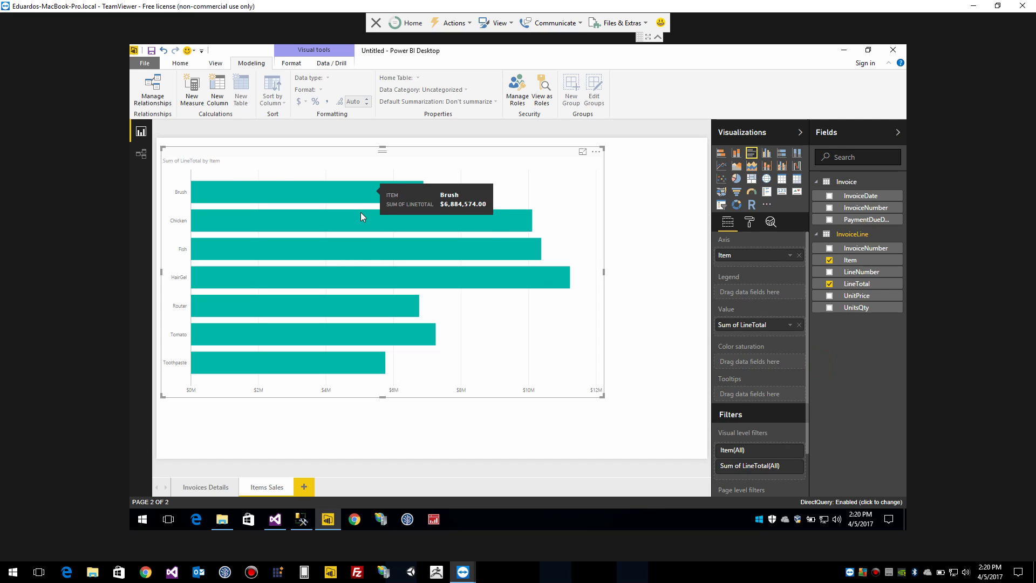
pyautogui.moveTo(360, 218)
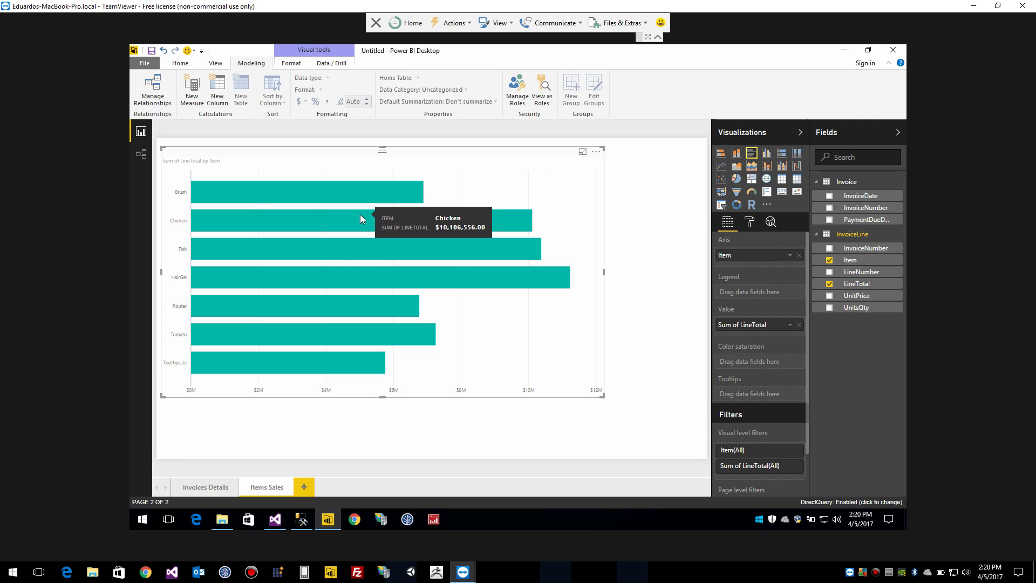
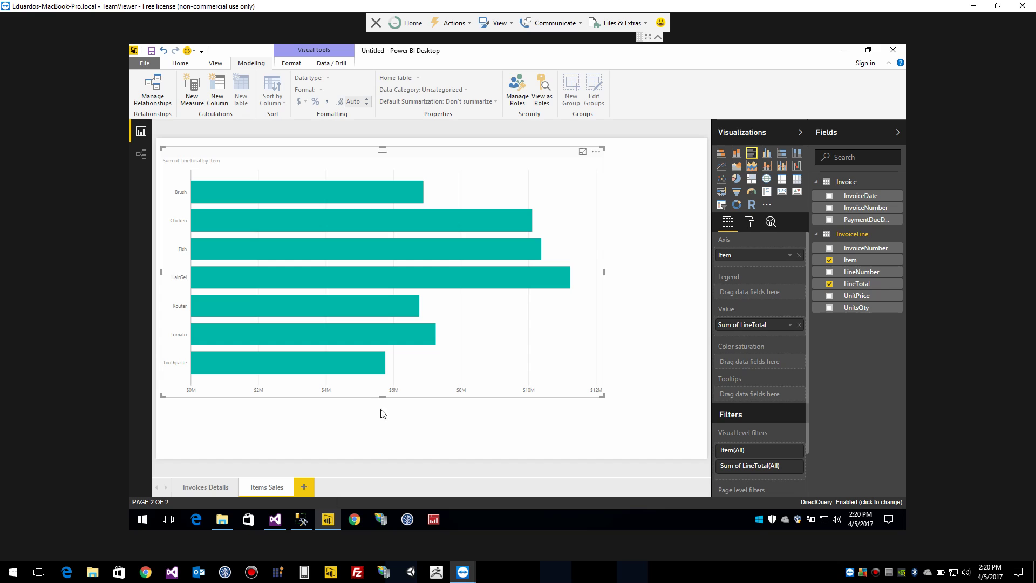
pyautogui.moveTo(382, 397); pyautogui.dragTo(398, 333)
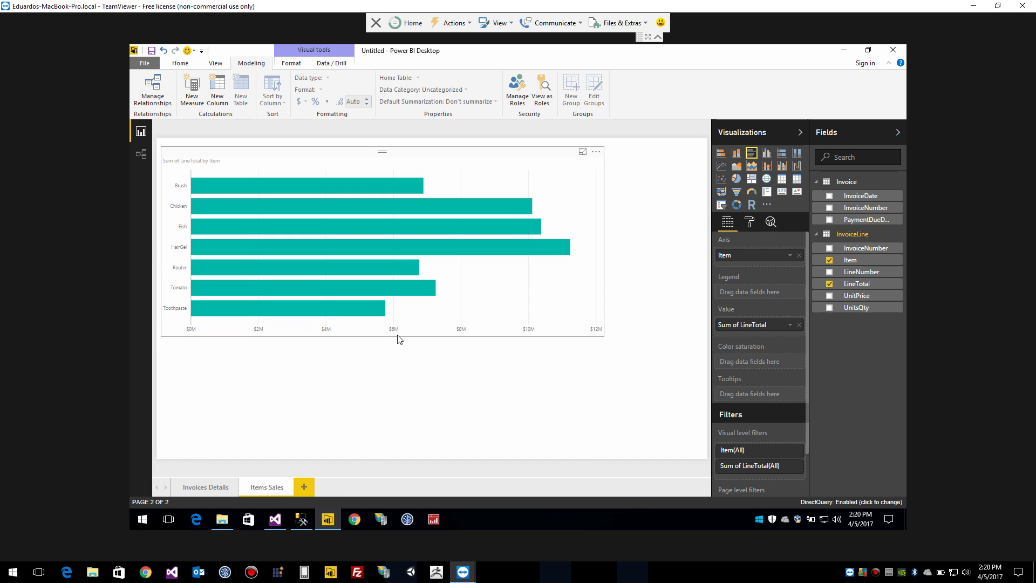
# Insert a pie chart on the Items Sales page and position it beneath the middle of the bar chart.
pyautogui.click(407, 354)
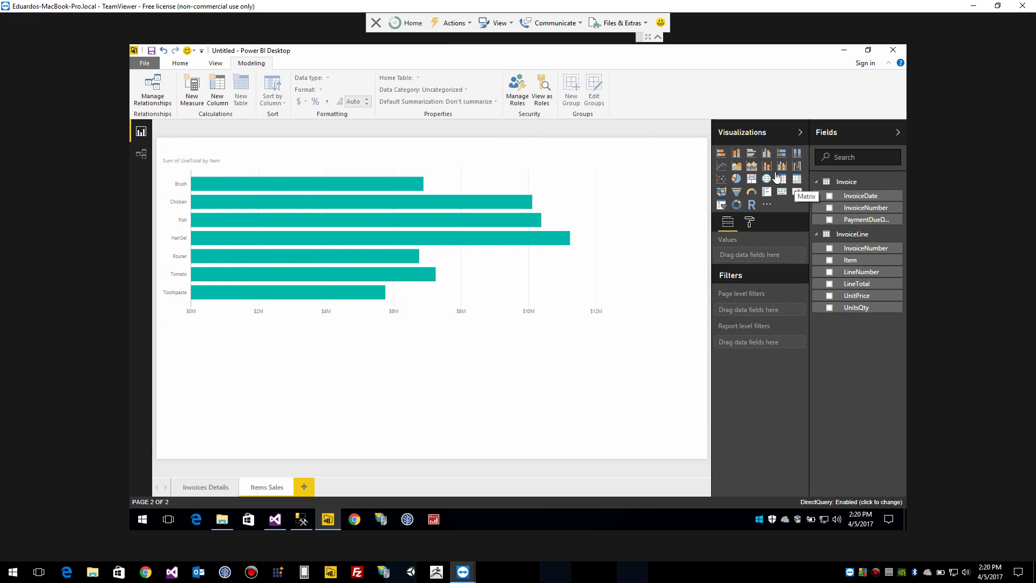
pyautogui.click(736, 179)
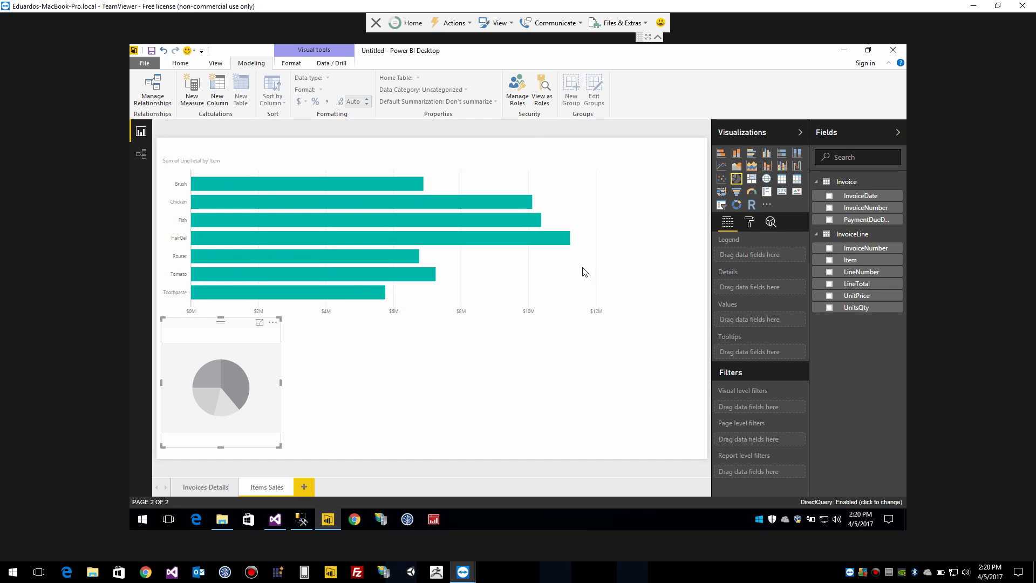
pyautogui.moveTo(204, 323); pyautogui.dragTo(320, 364)
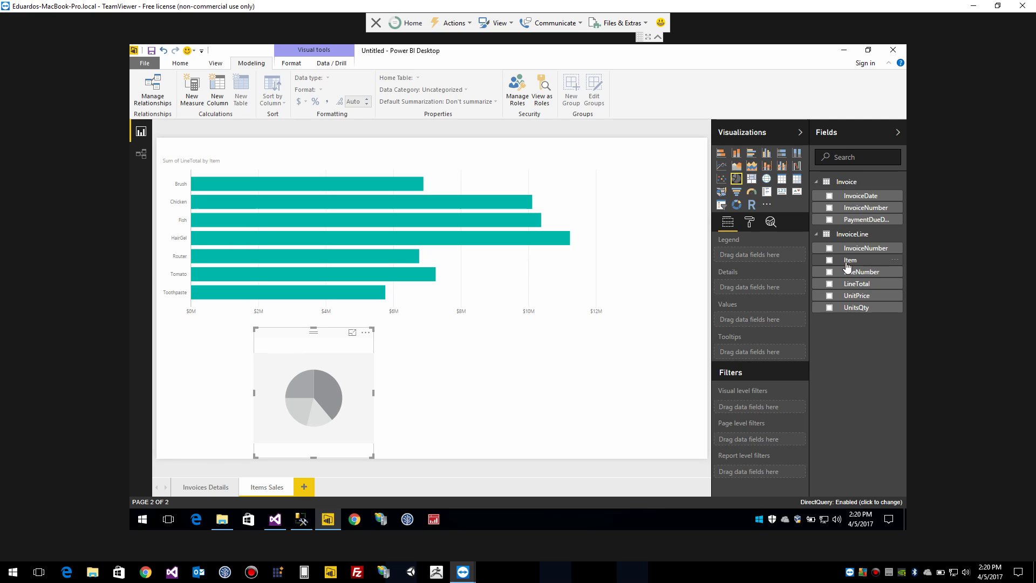
# Set the pie chart's legend to InvoiceNumber followed by Item, leaving its details empty.
pyautogui.moveTo(858, 248); pyautogui.dragTo(761, 254)
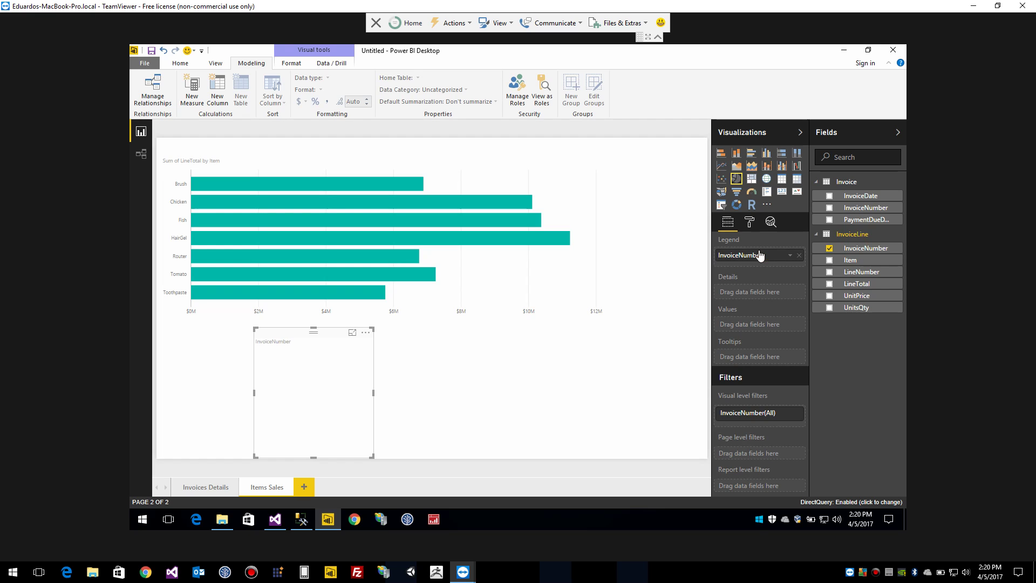
pyautogui.moveTo(845, 261); pyautogui.dragTo(772, 294)
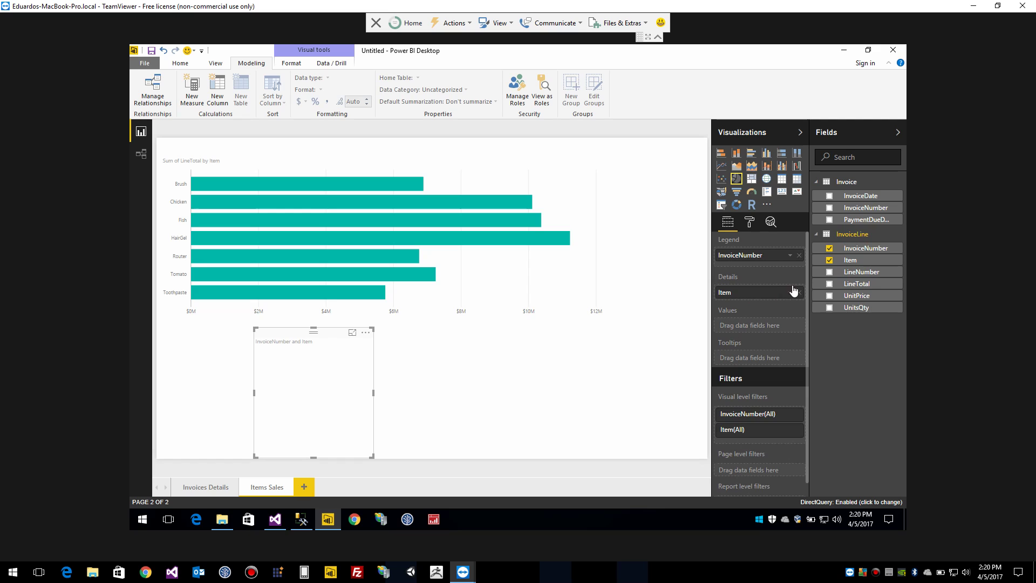
pyautogui.click(799, 293)
pyautogui.moveTo(850, 261); pyautogui.dragTo(756, 265)
pyautogui.moveTo(849, 260); pyautogui.dragTo(761, 270)
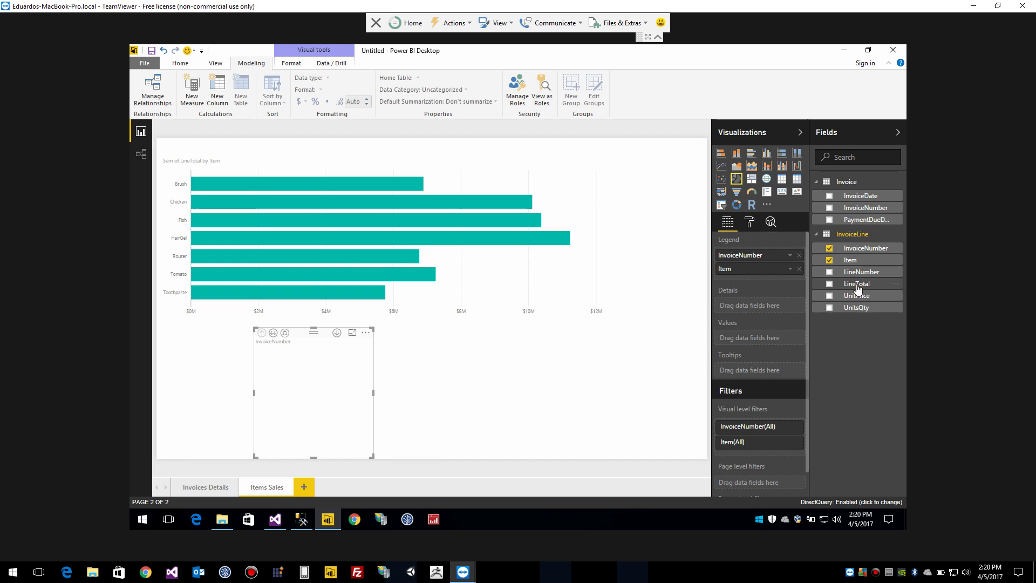
# Use LineTotal aggregated by Sum as the pie chart's value and widen the chart to about twice its width.
pyautogui.moveTo(857, 288); pyautogui.dragTo(757, 338)
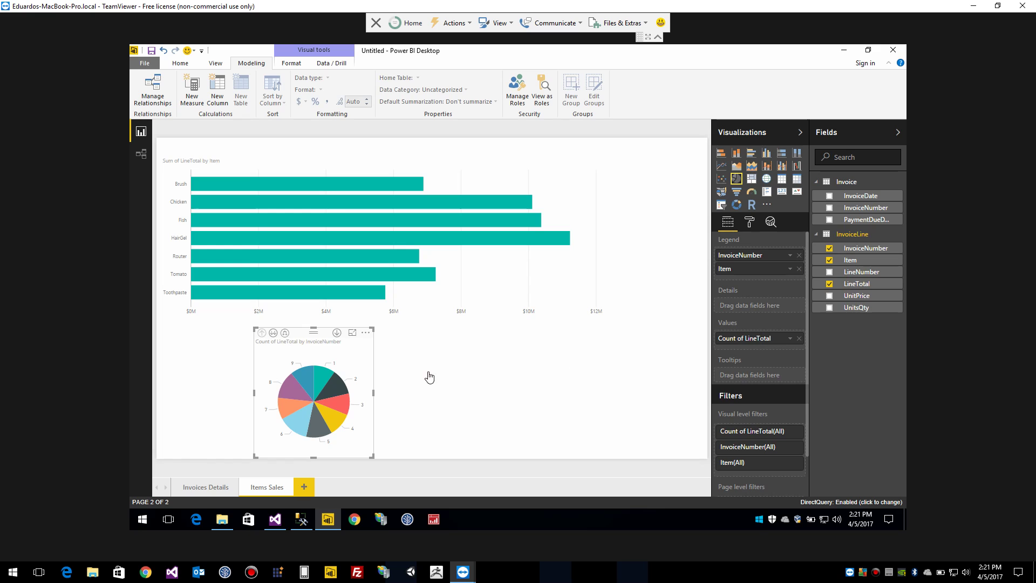
pyautogui.moveTo(373, 392); pyautogui.dragTo(493, 398)
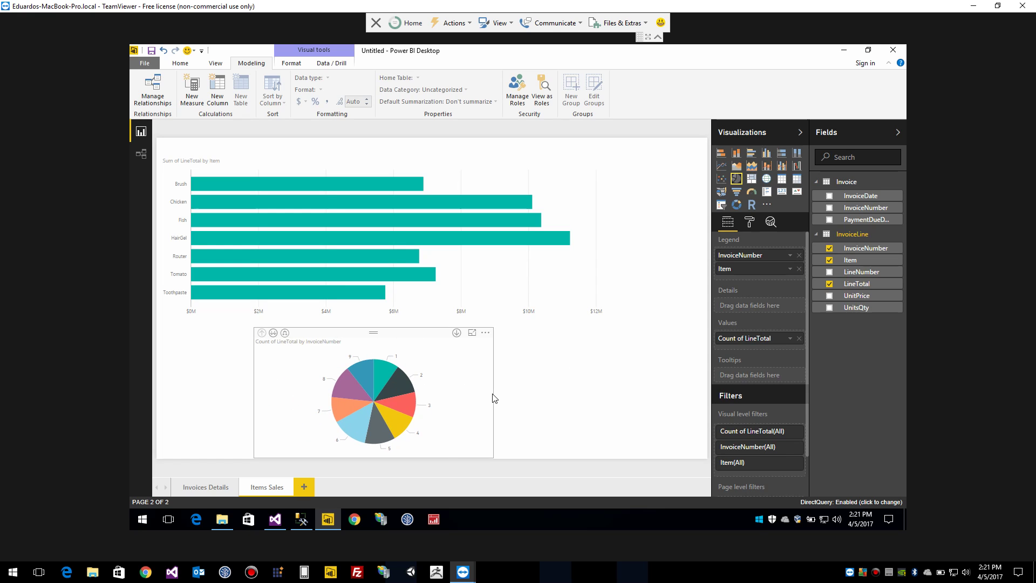
pyautogui.moveTo(392, 400)
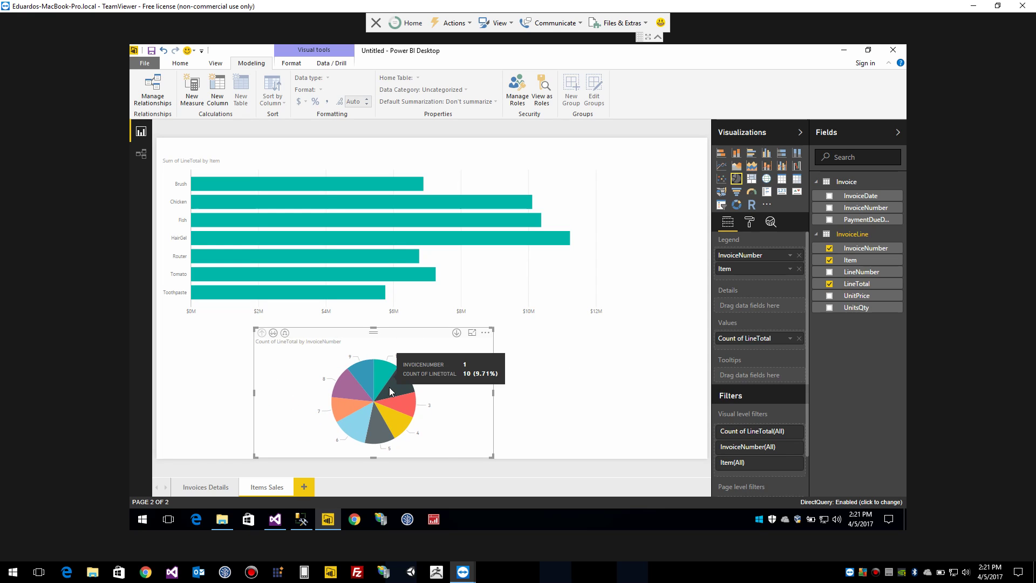
pyautogui.moveTo(380, 379)
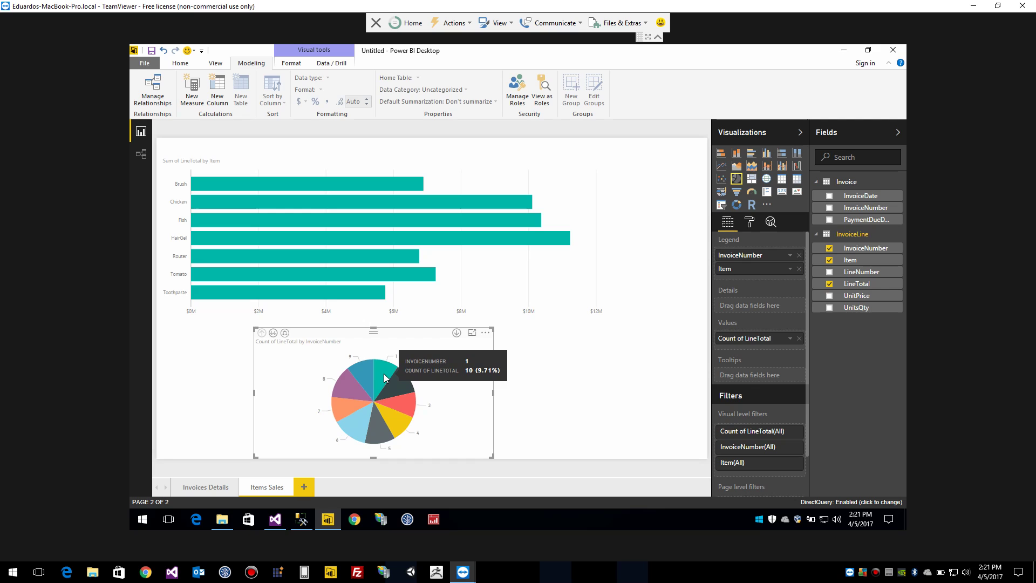
pyautogui.click(791, 339)
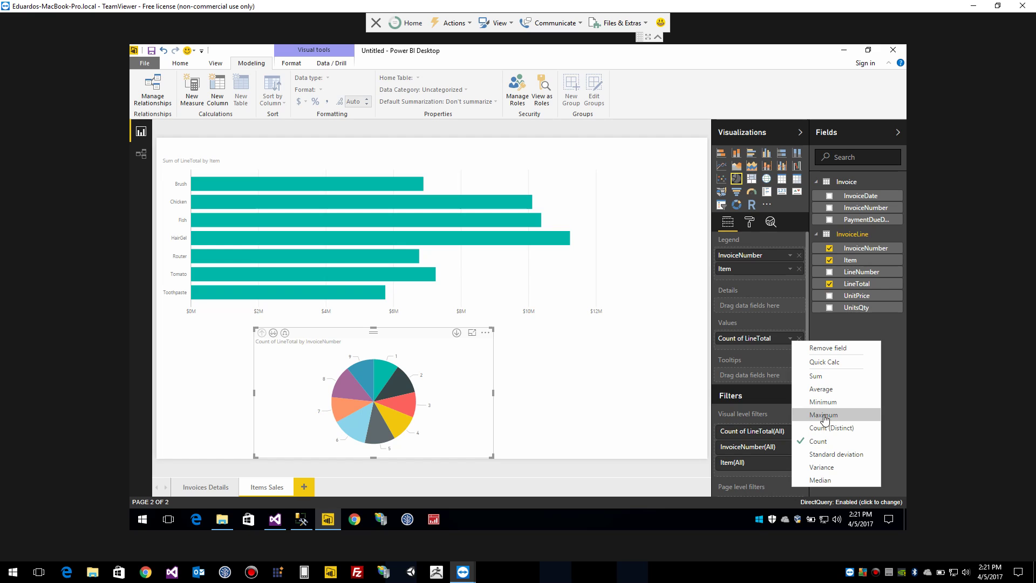
pyautogui.click(819, 376)
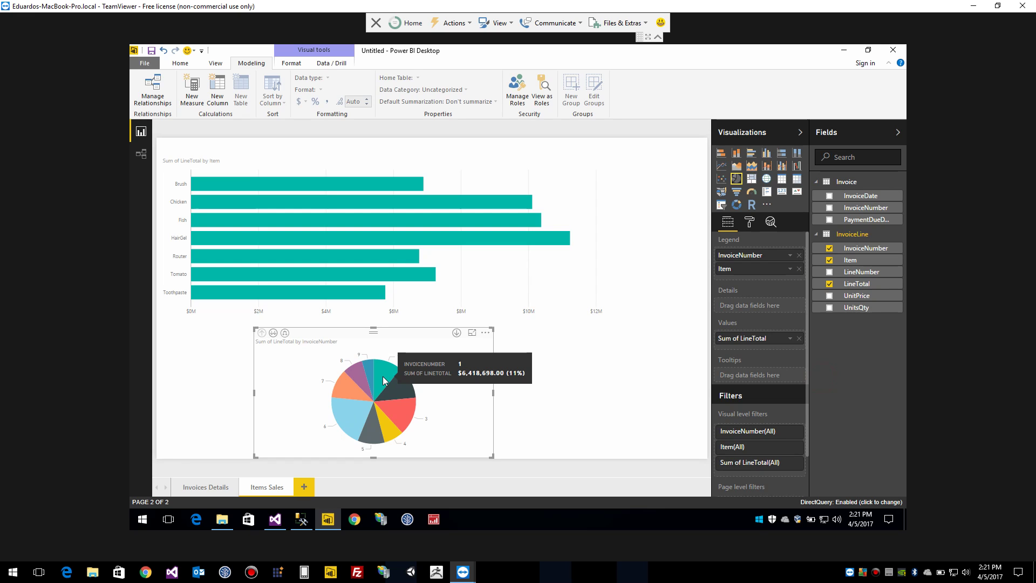
# Switch to SQL Server Management Studio and begin a second query below the existing one with "select * from Invoice" and a "group" line.
pyautogui.click(218, 491)
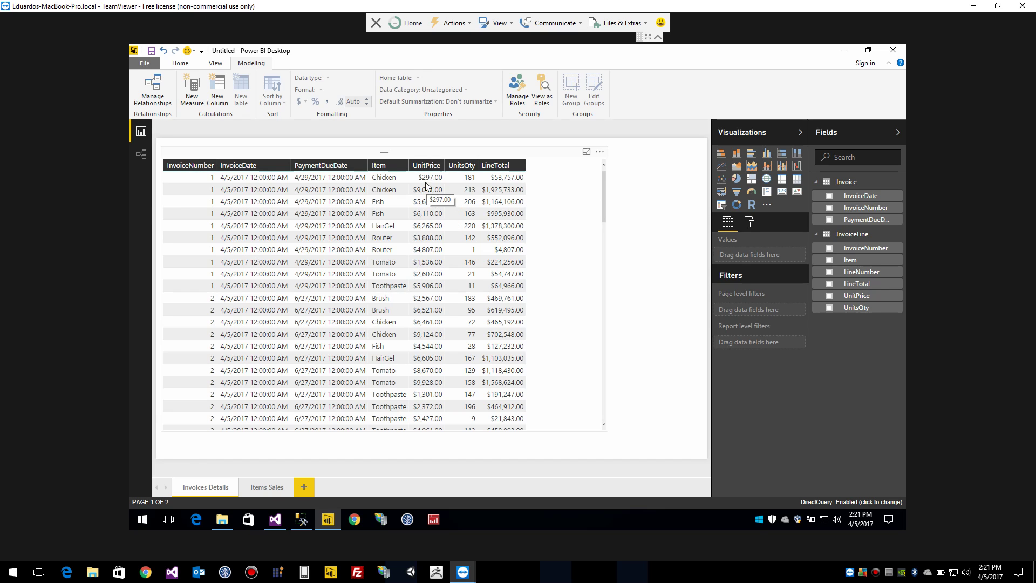
pyautogui.click(301, 519)
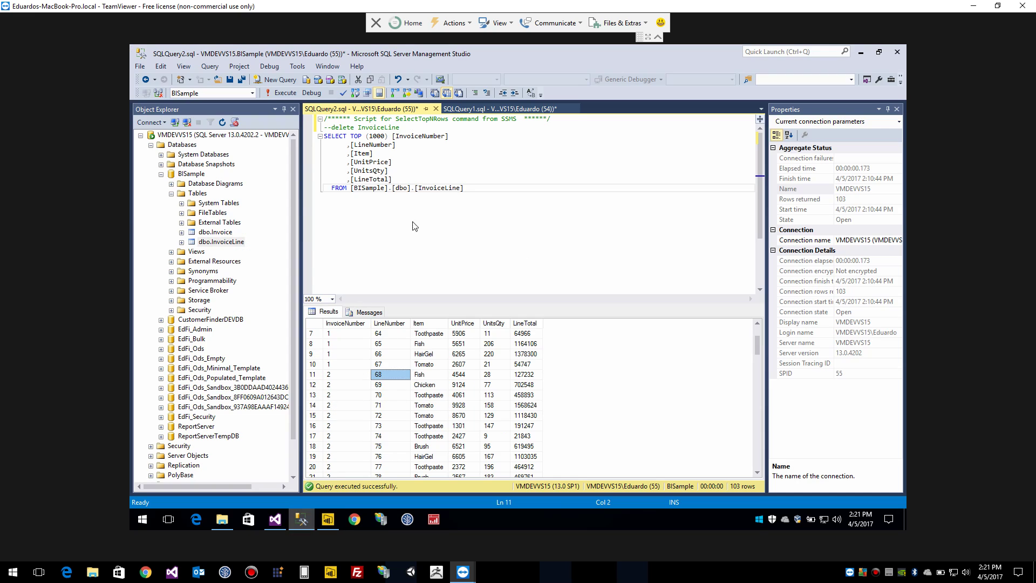
pyautogui.click(524, 223)
pyautogui.press('Return')
pyautogui.press('Return')
pyautogui.press('Return')
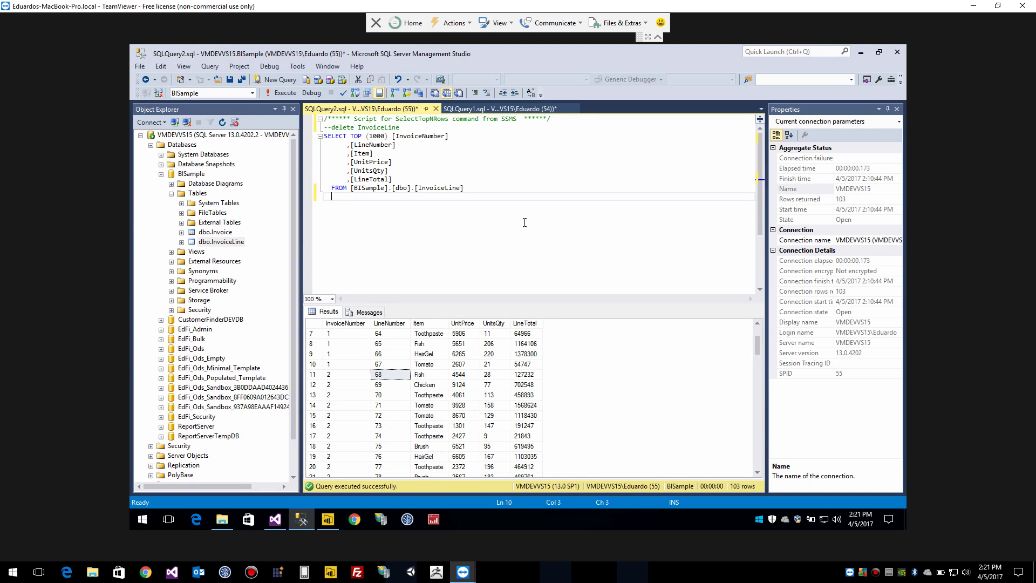
pyautogui.write('select')
pyautogui.hotkey('shift', 'Home')
pyautogui.press('BackSpace')
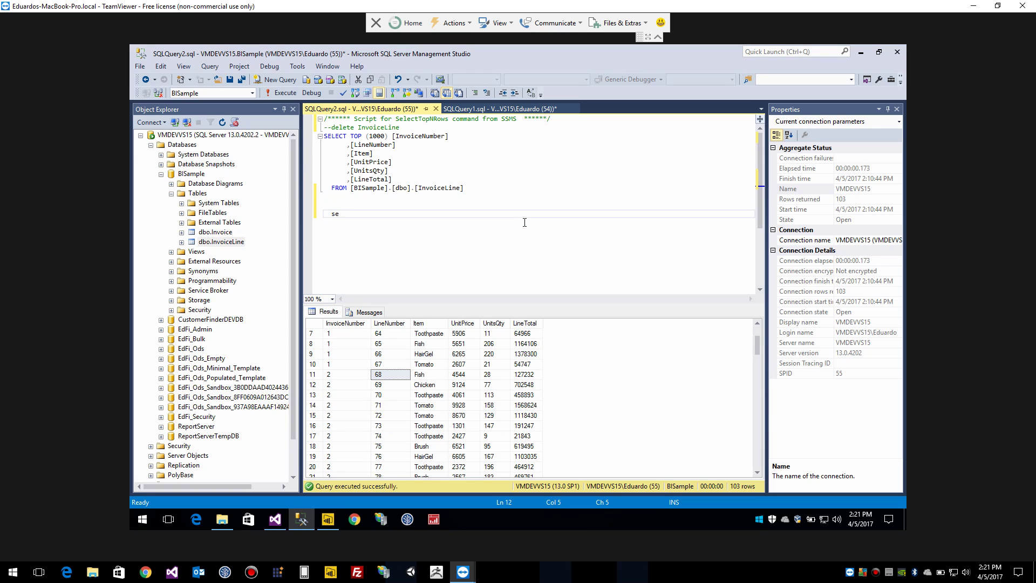
pyautogui.write('selec')
pyautogui.hotkey('shift', 'Home')
pyautogui.press('BackSpace')
pyautogui.write('selec')
pyautogui.press('BackSpace')
pyautogui.press('BackSpace')
pyautogui.press('BackSpace')
pyautogui.press('BackSpace')
pyautogui.press('BackSpace')
pyautogui.write('select * from invoice')
pyautogui.press('Return')
pyautogui.press('Return')
pyautogui.write('group')
# Replace the asterisk in the new query's column list with InvoiceNumber, sum(LineTotal).
pyautogui.press('Up')
pyautogui.press('Right')
pyautogui.press('Right')
pyautogui.press('Right')
pyautogui.press('BackSpace')
pyautogui.write('s')
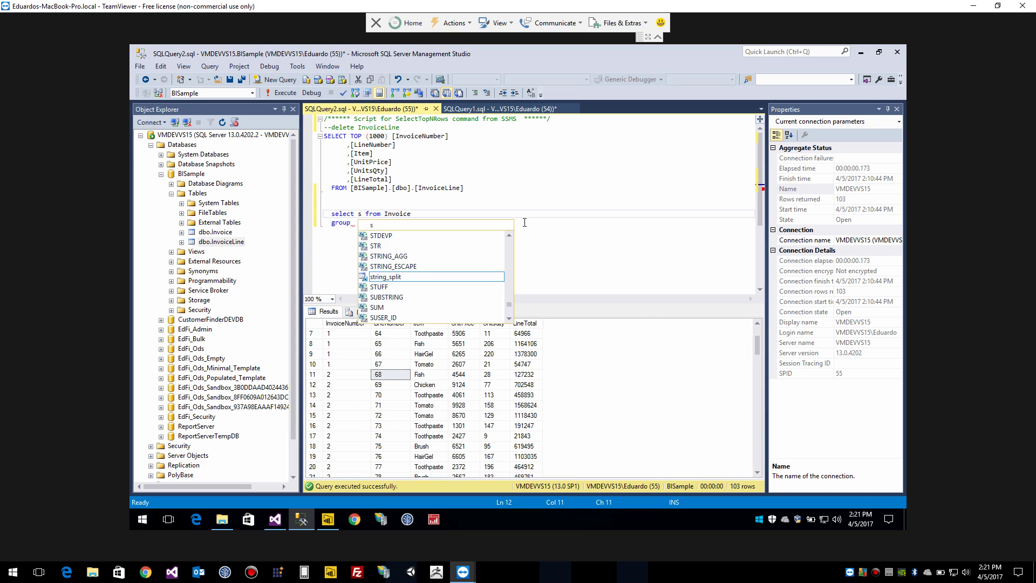
pyautogui.press('BackSpace')
pyautogui.write('Invoice')
pyautogui.press('Down')
pyautogui.press('Down')
pyautogui.press('Down')
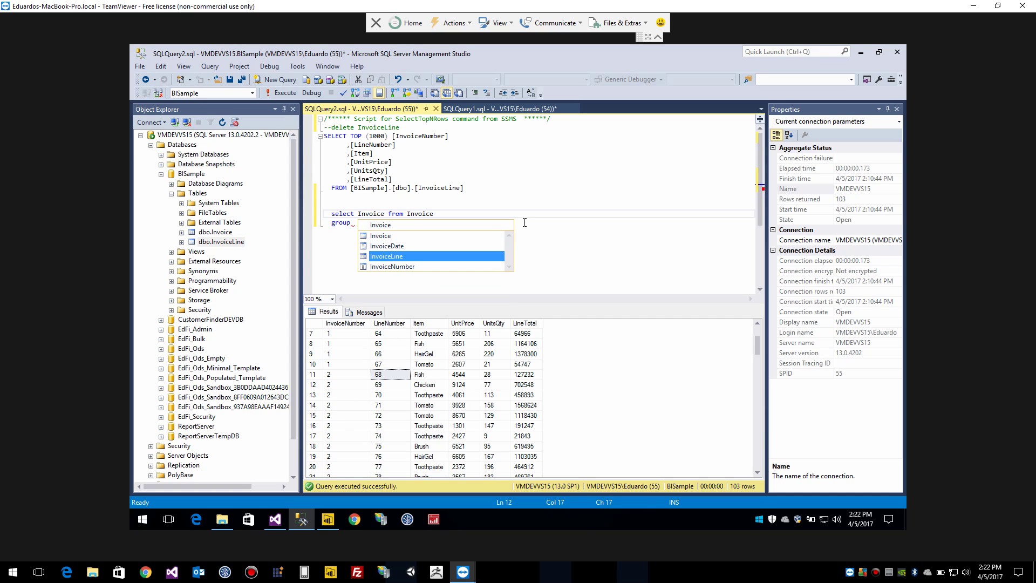
pyautogui.write(',')
pyautogui.write(' sum(')
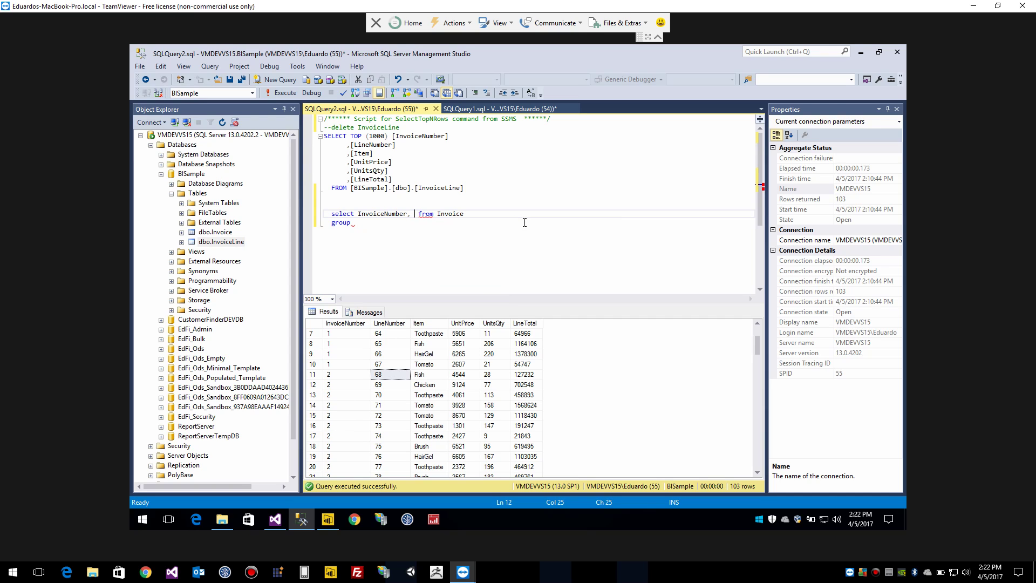
pyautogui.write('Line')
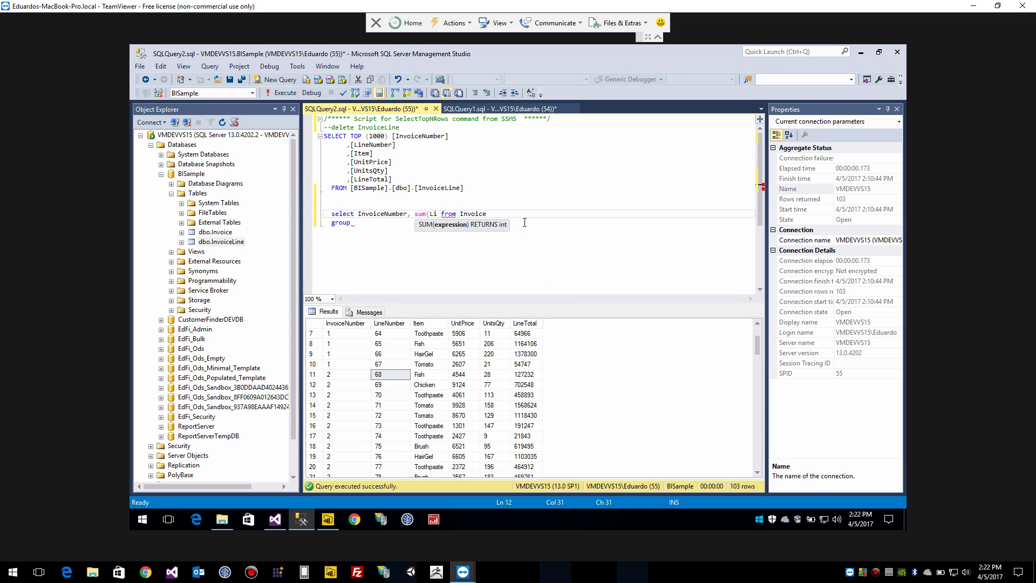
pyautogui.write('Total)')
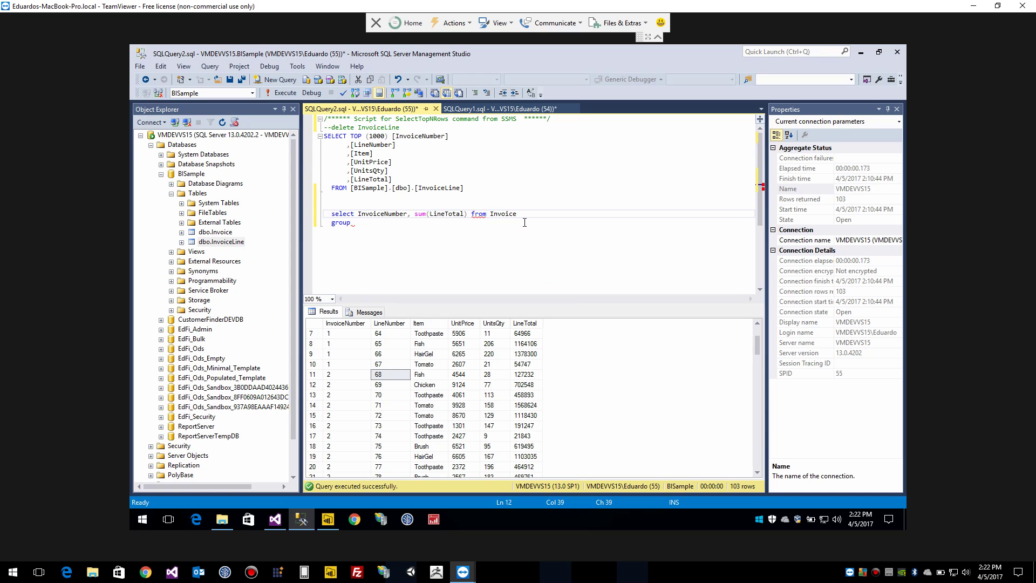
# Change the new query's source table to InvoiceLine and complete its grouping by InvoiceNumber.
pyautogui.press('Left')
pyautogui.write('Lin')
pyautogui.click(525, 222)
pyautogui.write('by Invoi')
pyautogui.press('Down')
pyautogui.press('Down')
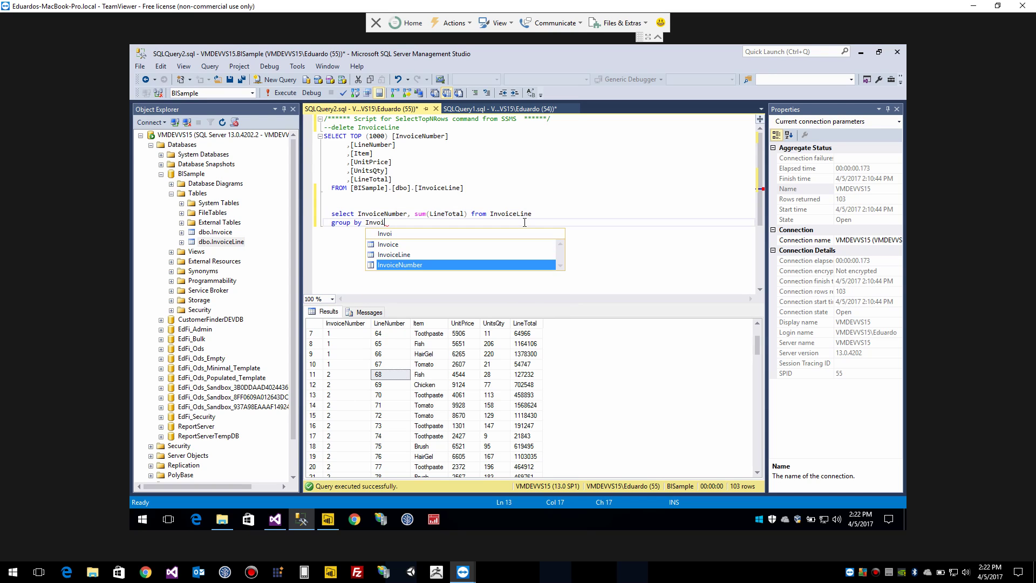
pyautogui.press('Tab')
# Execute only the new InvoiceLine totals query.
pyautogui.hotkey('shift', 'Home')
pyautogui.hotkey('shift', 'Up')
pyautogui.click(291, 93)
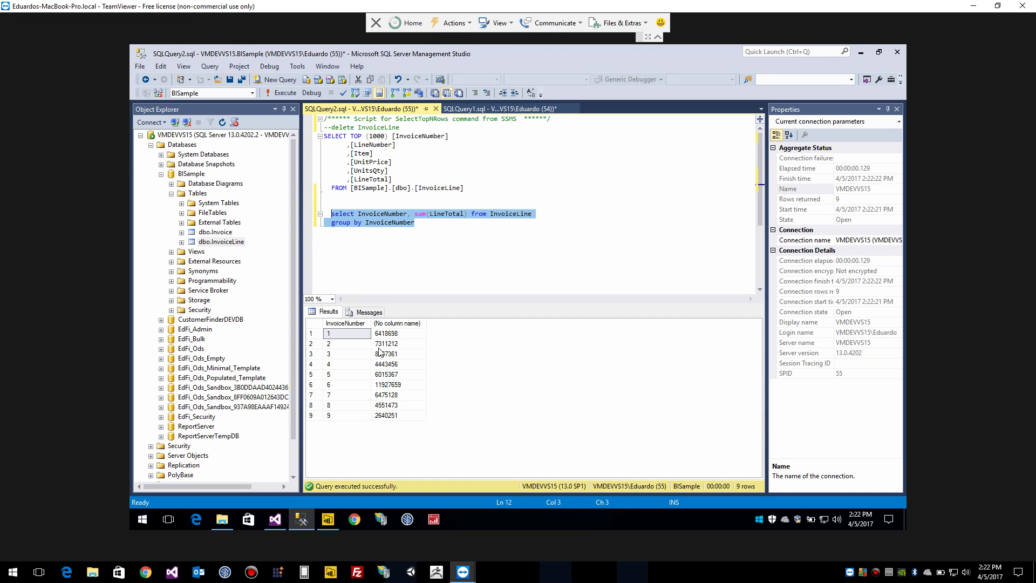
# Note the first invoice's total below the query as 6 418 698, with spaces separating the thousands.
pyautogui.click(384, 334)
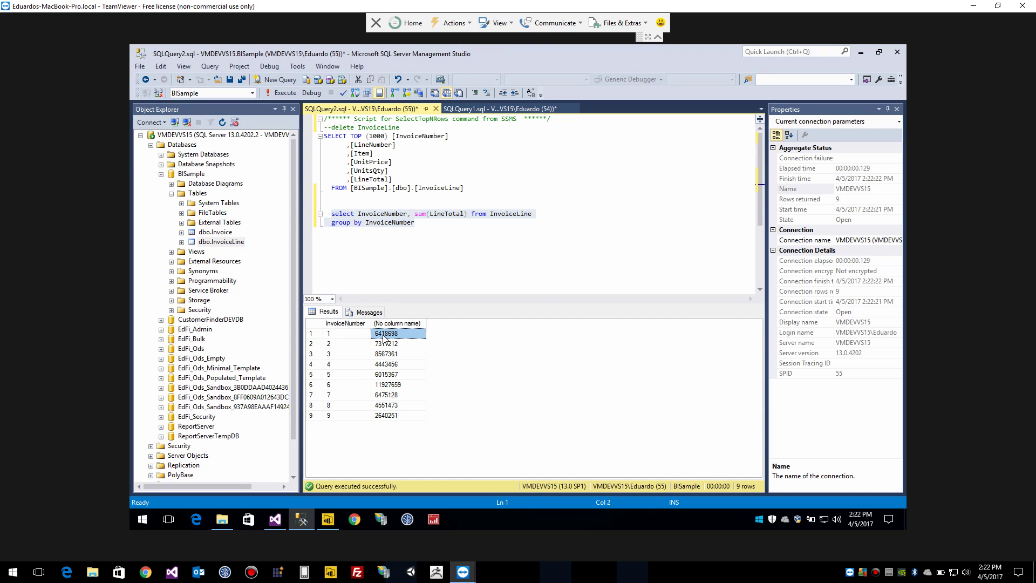
pyautogui.click(548, 257)
pyautogui.press('Return')
pyautogui.press('Return')
pyautogui.write('6418698')
pyautogui.press('Left')
pyautogui.press('Left')
pyautogui.press('Left')
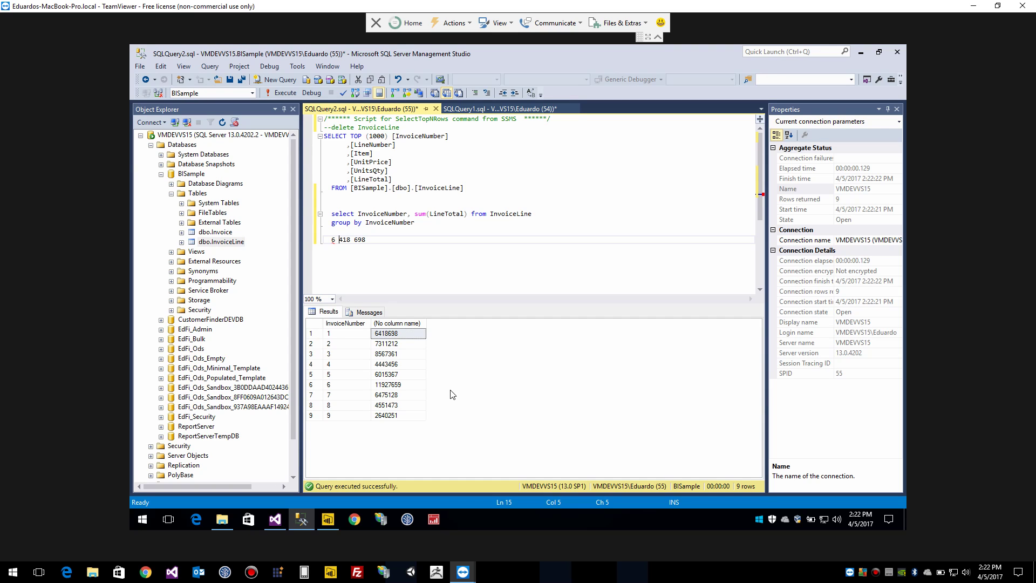
# Note the second invoice's total on a separate line below as 7 311 212, with spaces separating the thousands.
pyautogui.click(391, 345)
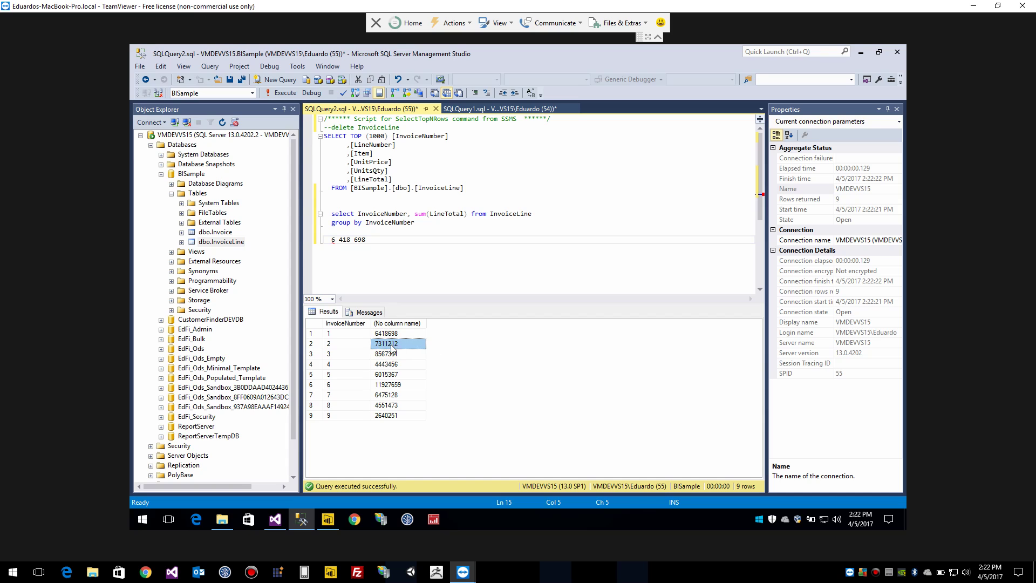
pyautogui.click(412, 260)
pyautogui.press('Return')
pyautogui.press('Return')
pyautogui.write('7311212')
pyautogui.press('Left')
pyautogui.press('Left')
pyautogui.press('Left')
pyautogui.press('Left')
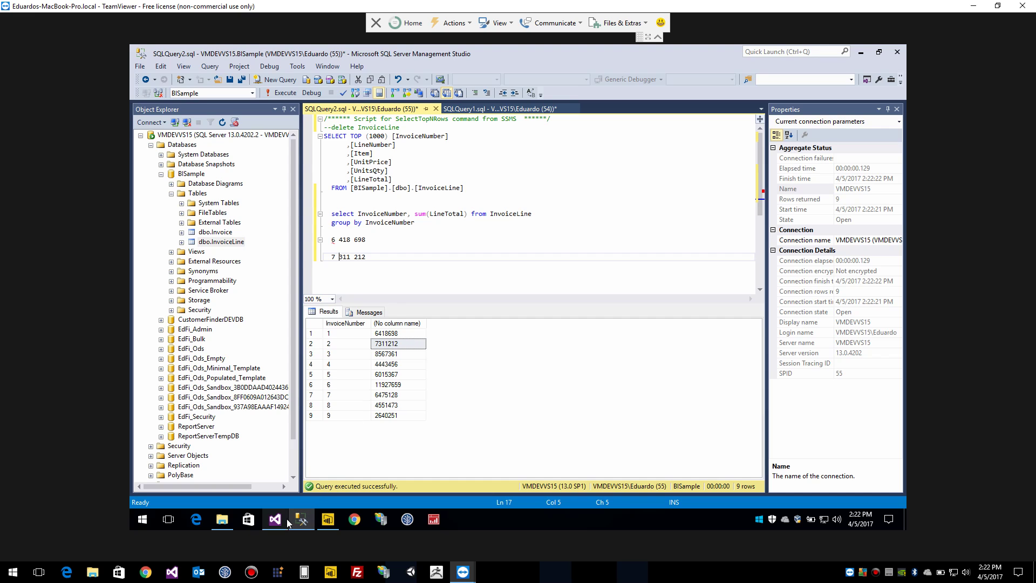
# Switch to Power BI Desktop and check the pie slices of the first two invoices on Items Sales against the noted totals.
pyautogui.click(328, 519)
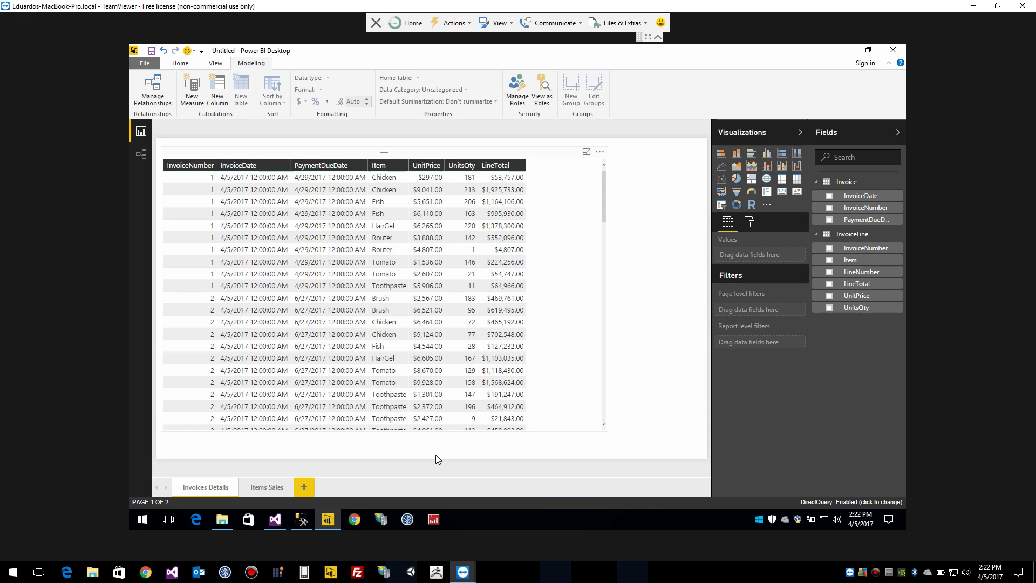
pyautogui.click(264, 487)
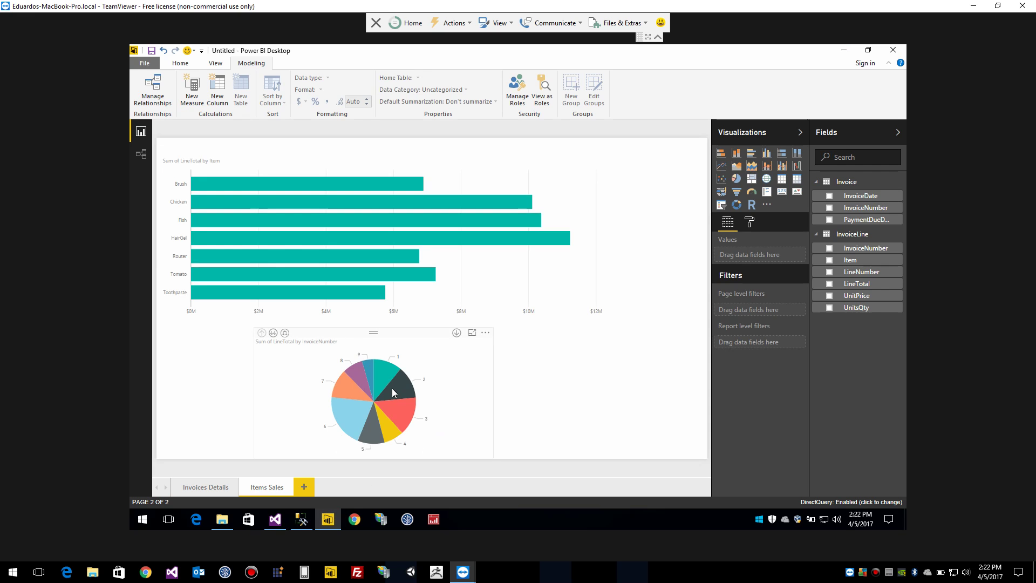
pyautogui.moveTo(384, 373)
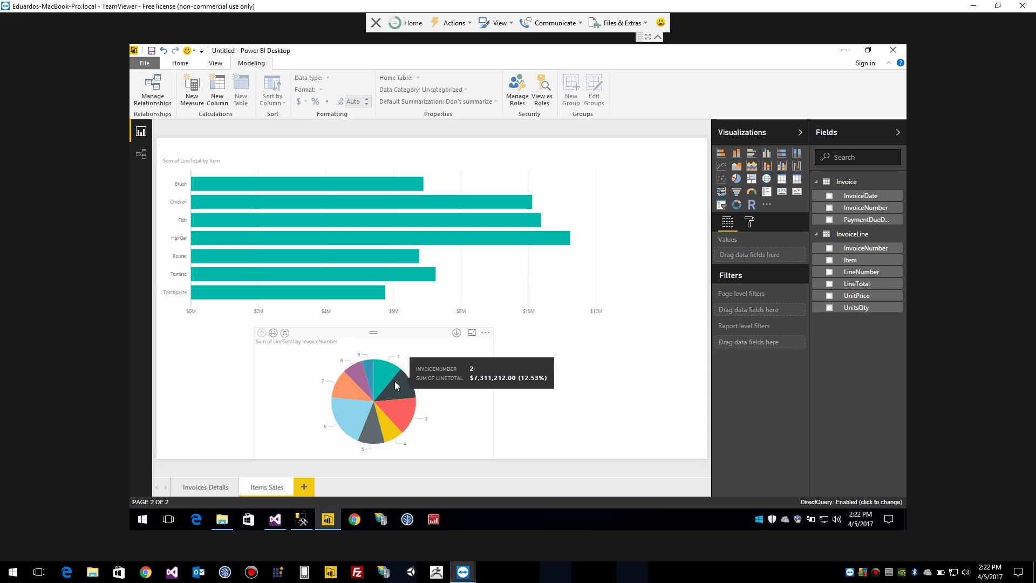
pyautogui.click(607, 368)
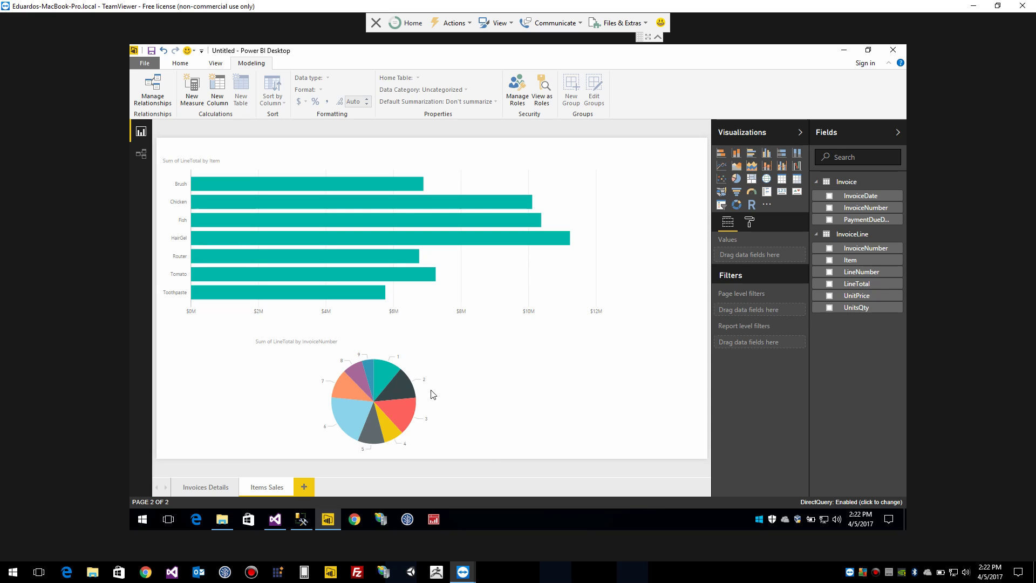
pyautogui.moveTo(394, 390)
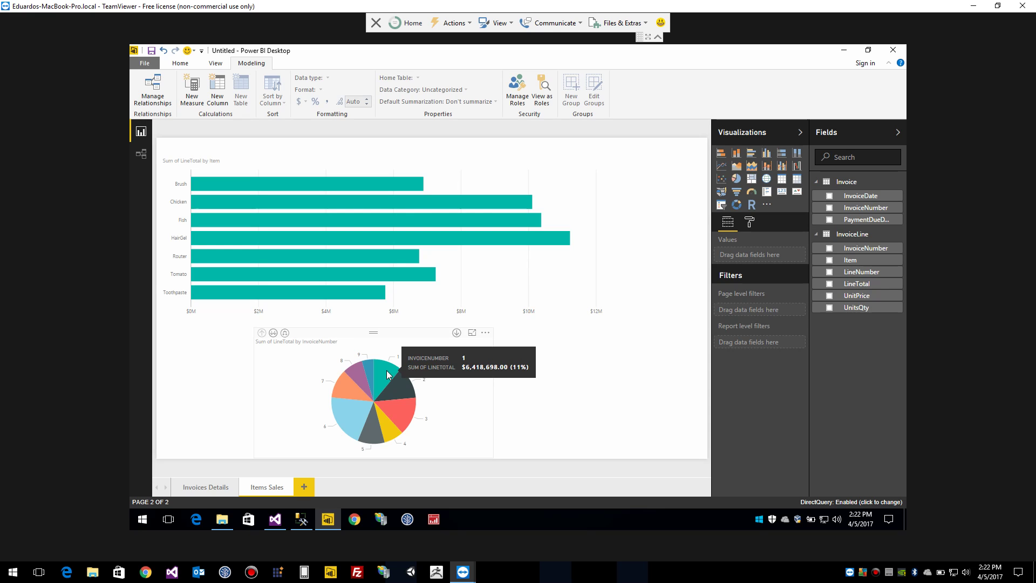
# Cross-highlight the bar chart with the first invoice's pie slice and turn on drill mode for the pie chart.
pyautogui.click(388, 374)
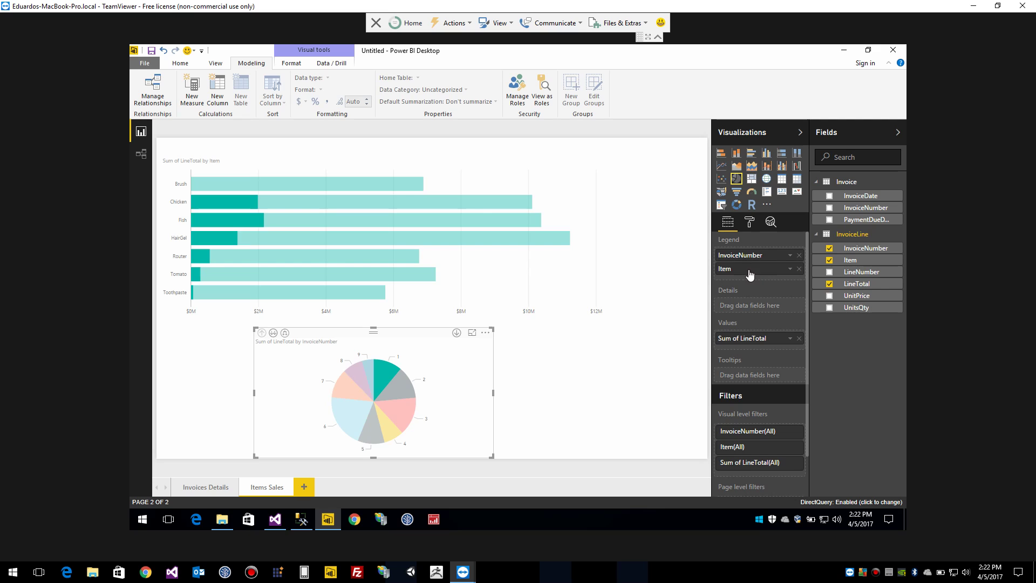
pyautogui.click(521, 359)
pyautogui.click(447, 334)
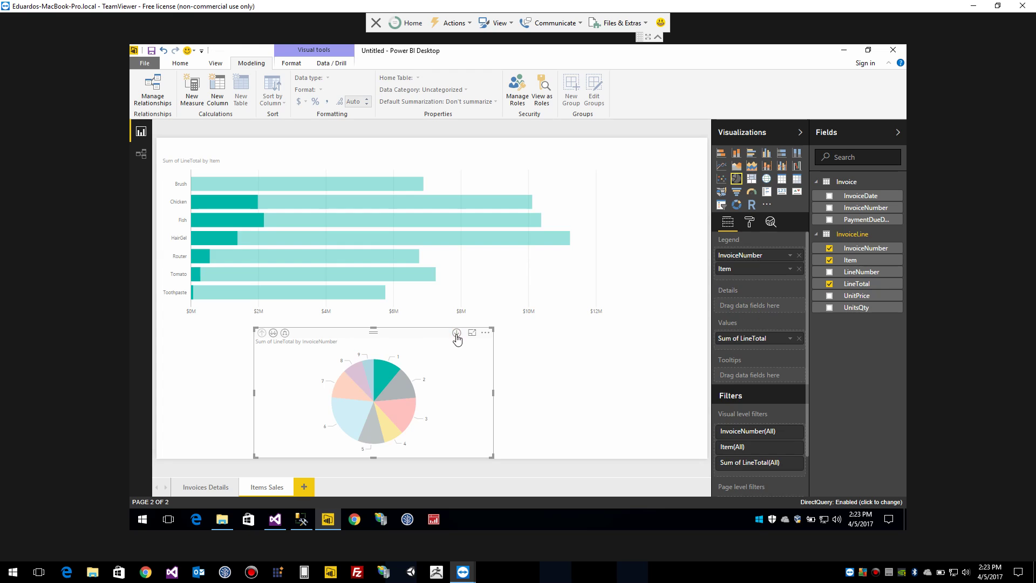
pyautogui.click(456, 334)
pyautogui.click(581, 350)
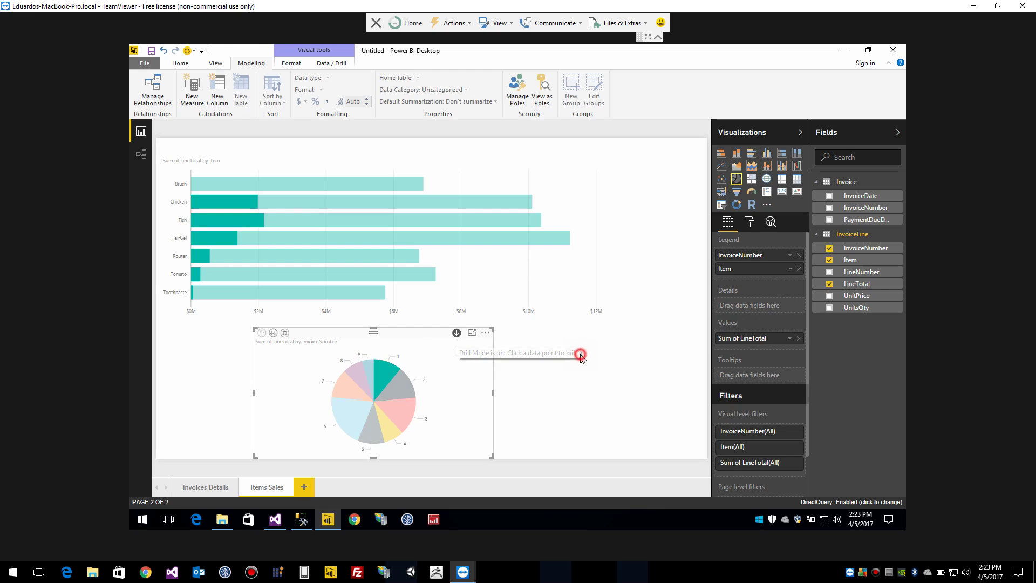
# Drill the pie chart down into the first invoice's items and check the Chicken slice's total.
pyautogui.click(386, 378)
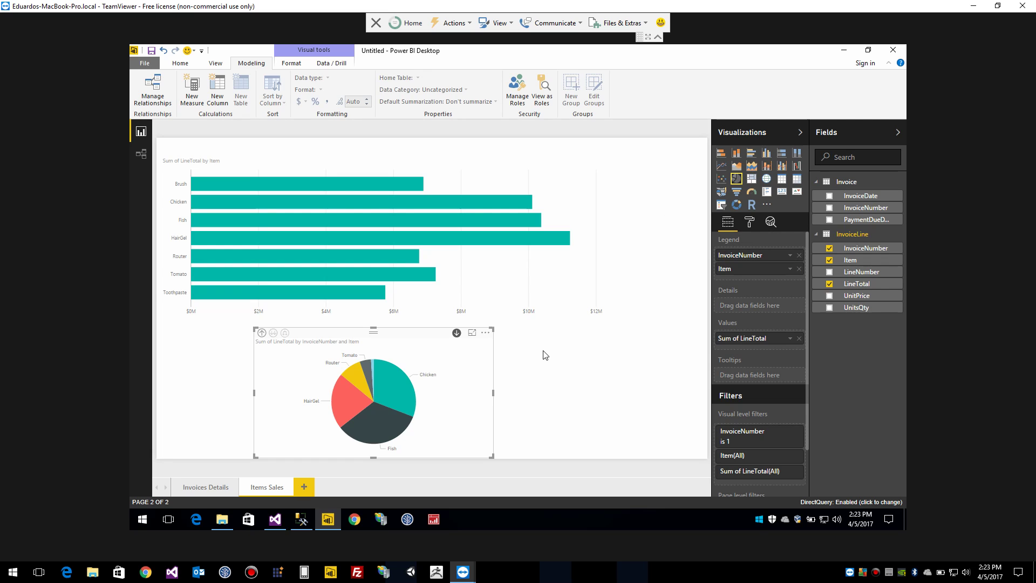
pyautogui.moveTo(397, 389)
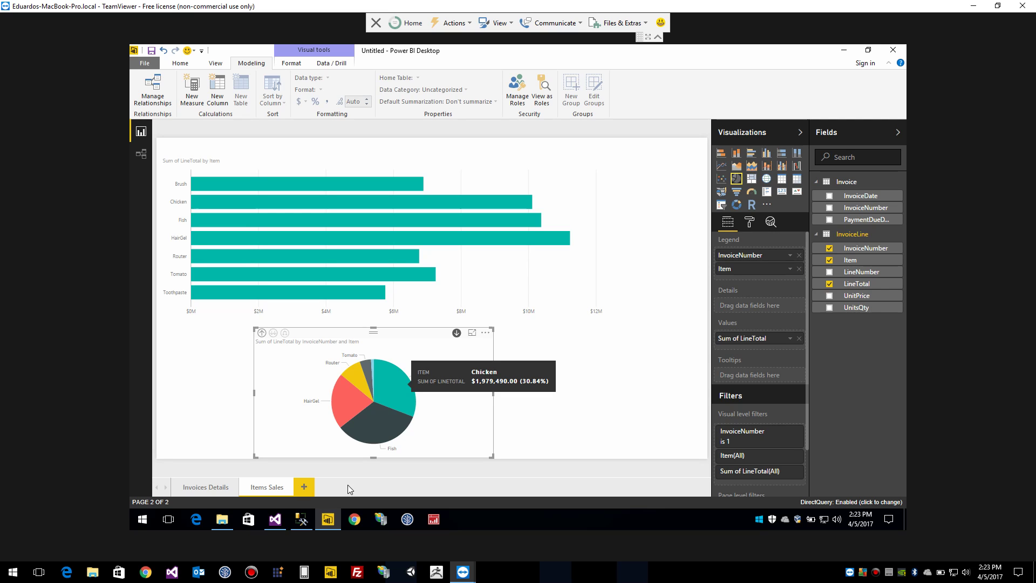
# Switch to SQL Server Management Studio and add Item to the GROUP BY clause of the InvoiceLine totals query.
pyautogui.click(301, 519)
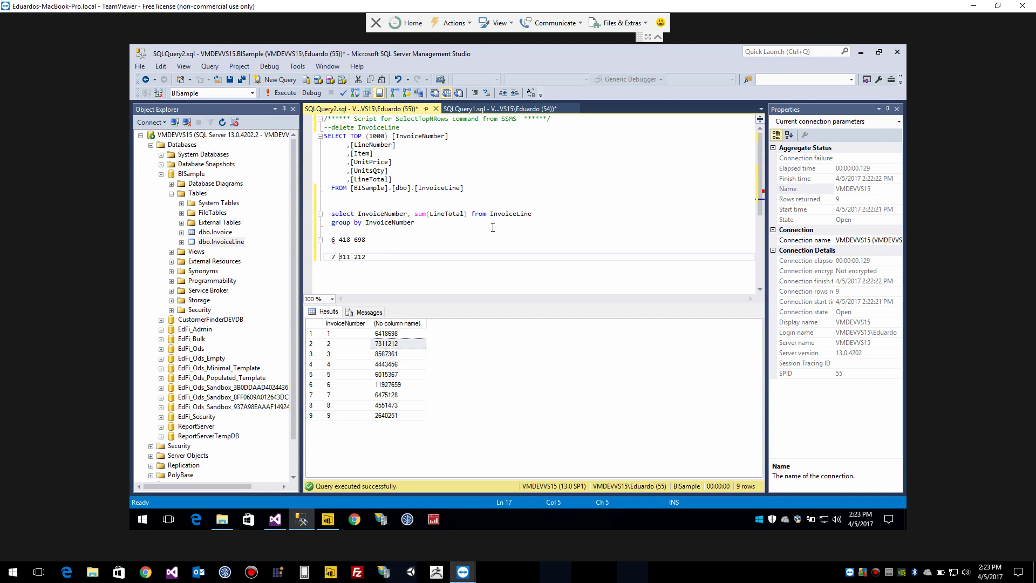
pyautogui.press('Up')
pyautogui.press('Down')
pyautogui.press('End')
pyautogui.press('Return')
pyautogui.press('Return')
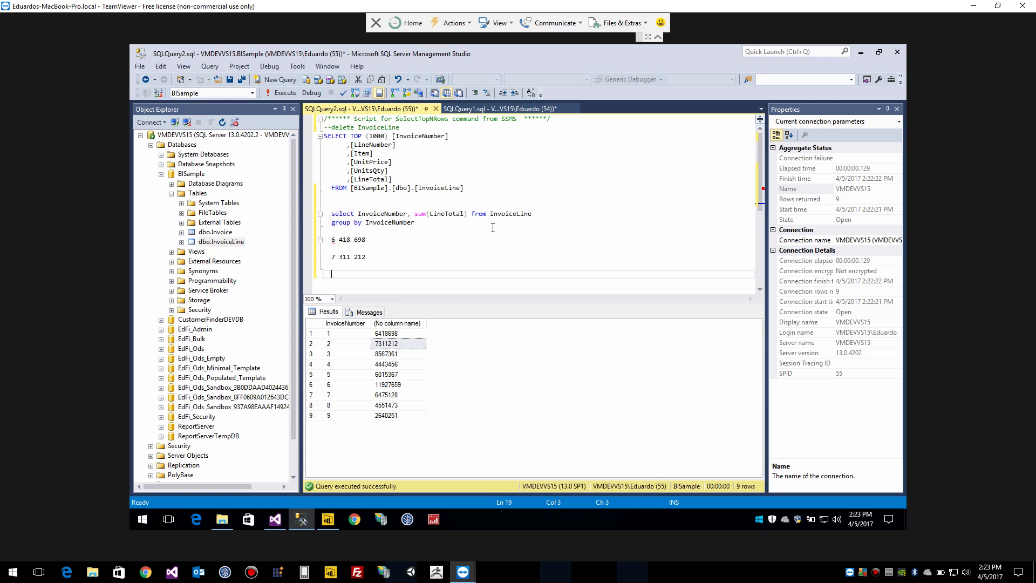
pyautogui.press('Up')
pyautogui.press('Up')
pyautogui.press('Up')
pyautogui.press('Up')
pyautogui.press('Up')
pyautogui.press('Up')
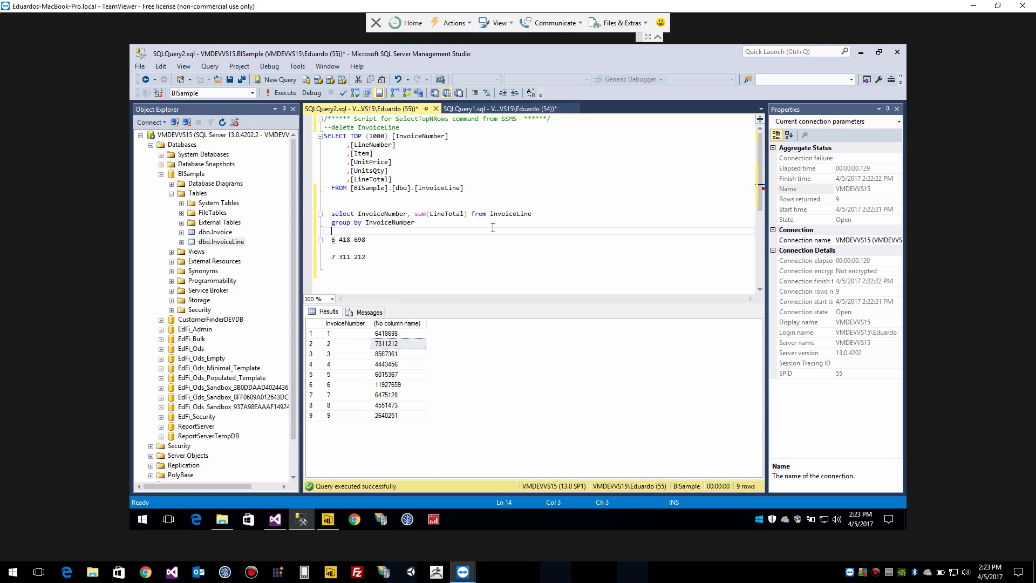
pyautogui.press('End')
pyautogui.write(', ')
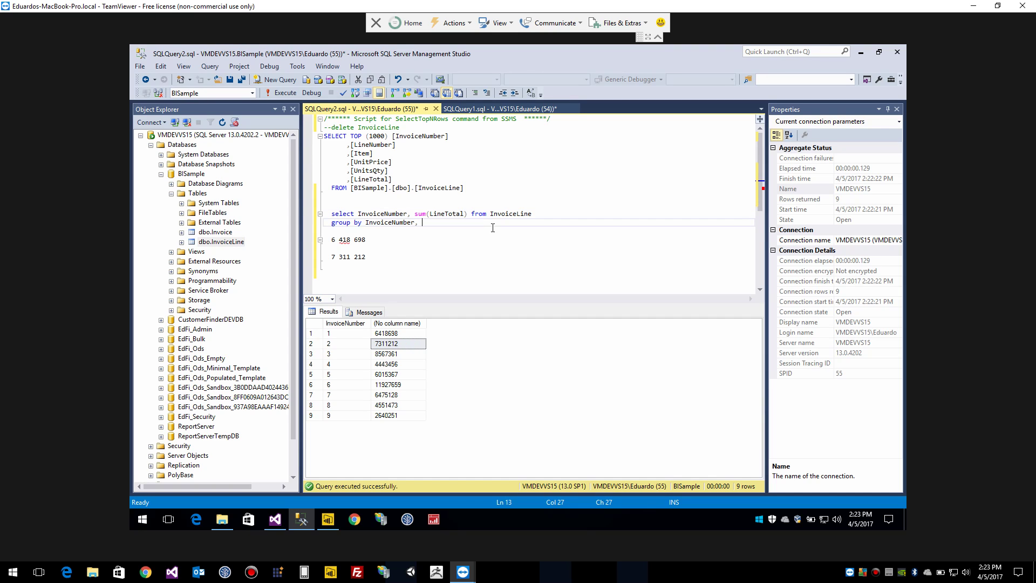
pyautogui.write('Item')
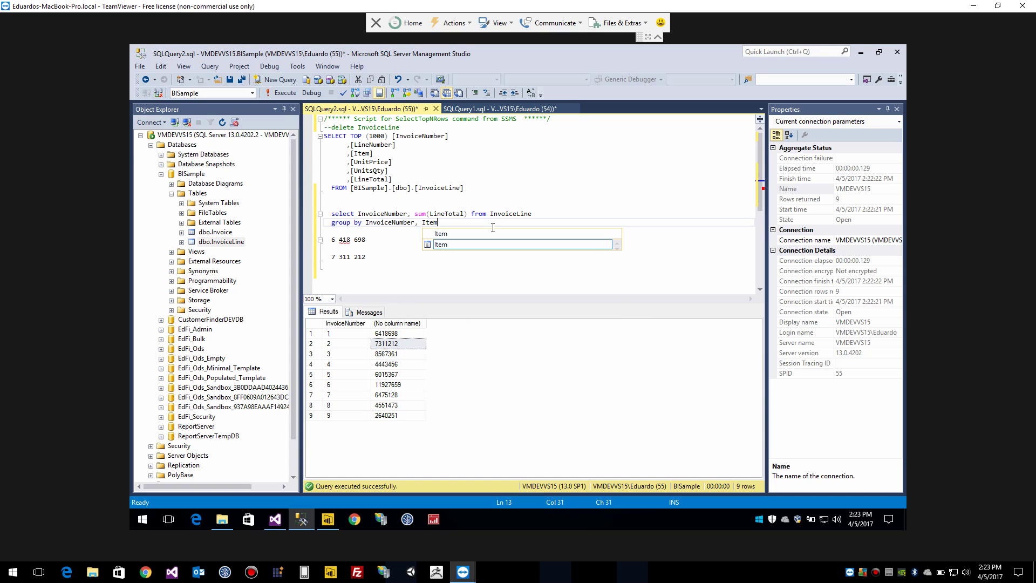
pyautogui.press('Escape')
# Add Item after InvoiceNumber in the totals query's select list and run only that two-line query.
pyautogui.press('Up')
pyautogui.write('Item,')
pyautogui.press('Down')
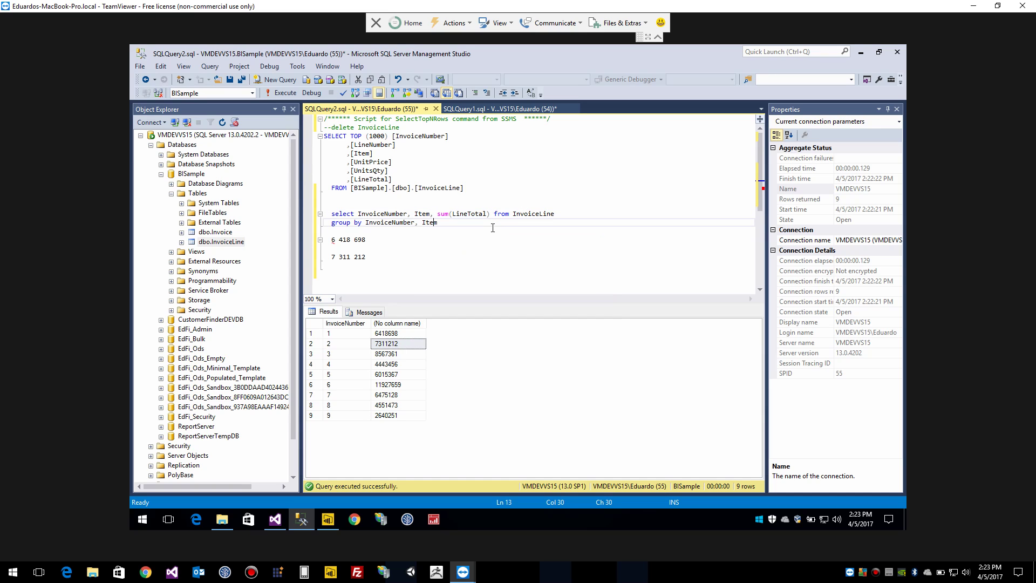
pyautogui.hotkey('shift', 'Home')
pyautogui.hotkey('shift', 'Up')
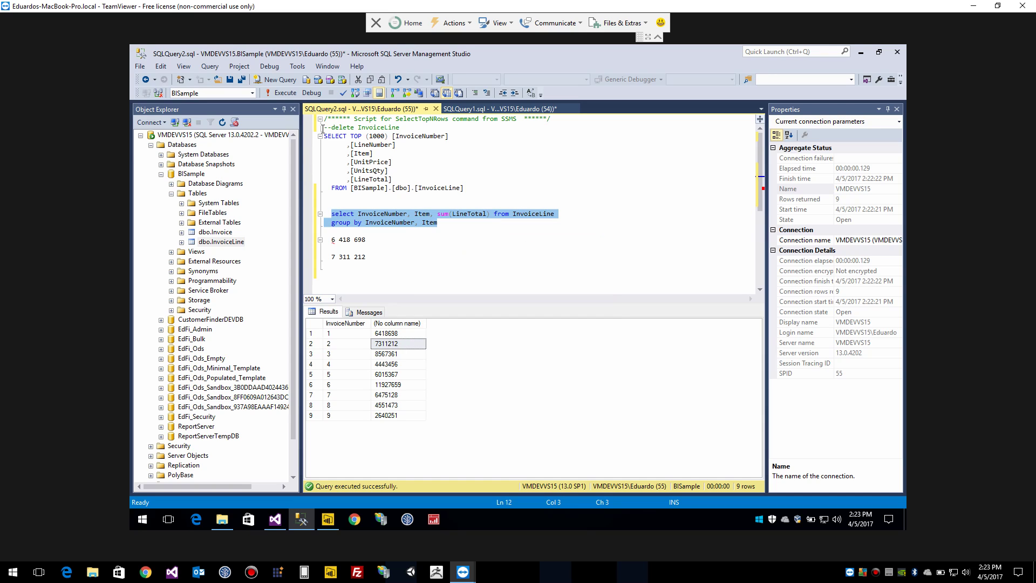
pyautogui.click(276, 96)
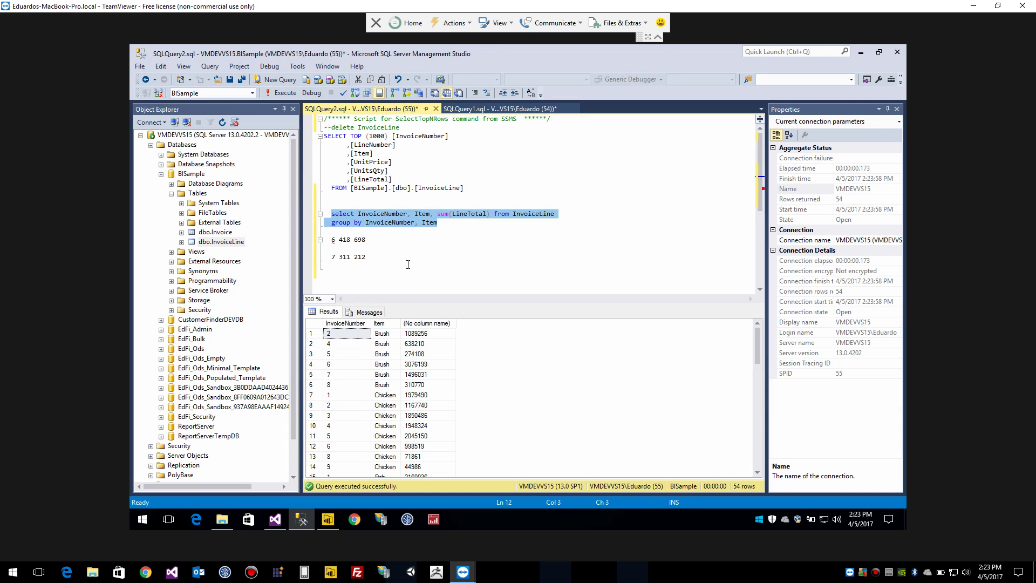
# Replace the noted invoice totals below the query with the first invoice's Chicken total, 1 979 490, spacing the thousands.
pyautogui.click(357, 396)
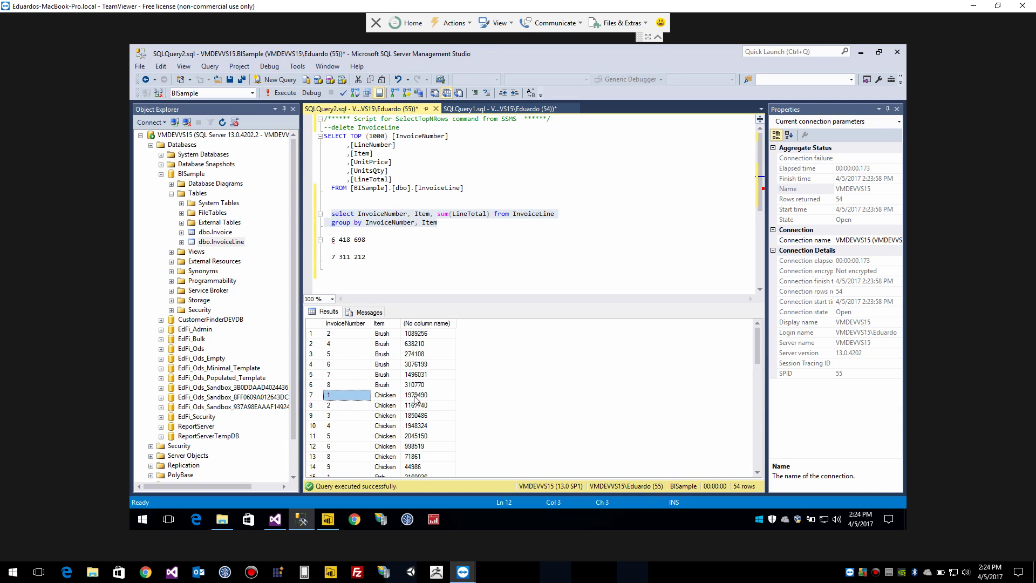
pyautogui.click(416, 397)
pyautogui.click(449, 280)
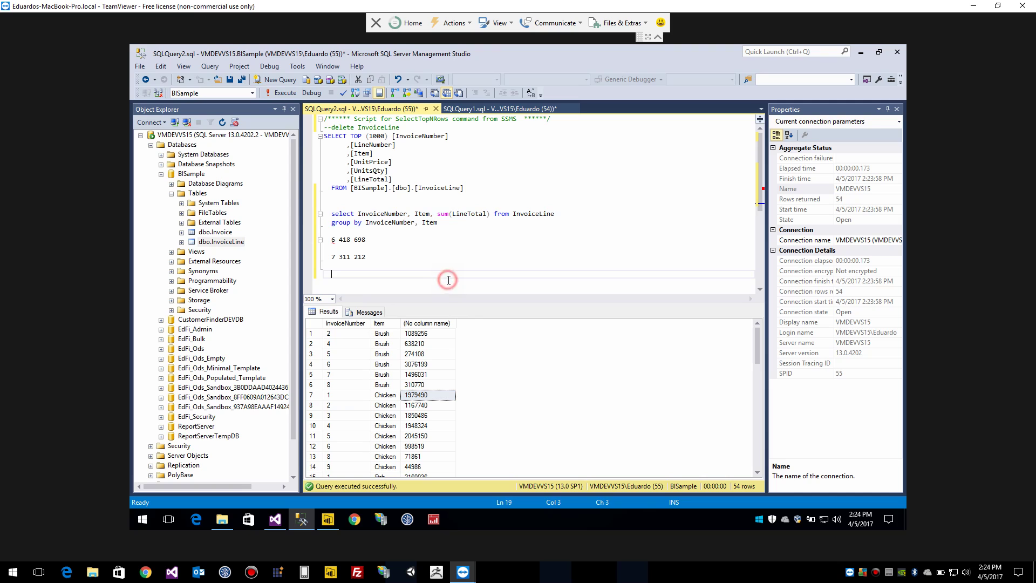
pyautogui.hotkey('shift', 'Up')
pyautogui.hotkey('shift', 'Up')
pyautogui.hotkey('shift', 'Up')
pyautogui.hotkey('shift', 'Up')
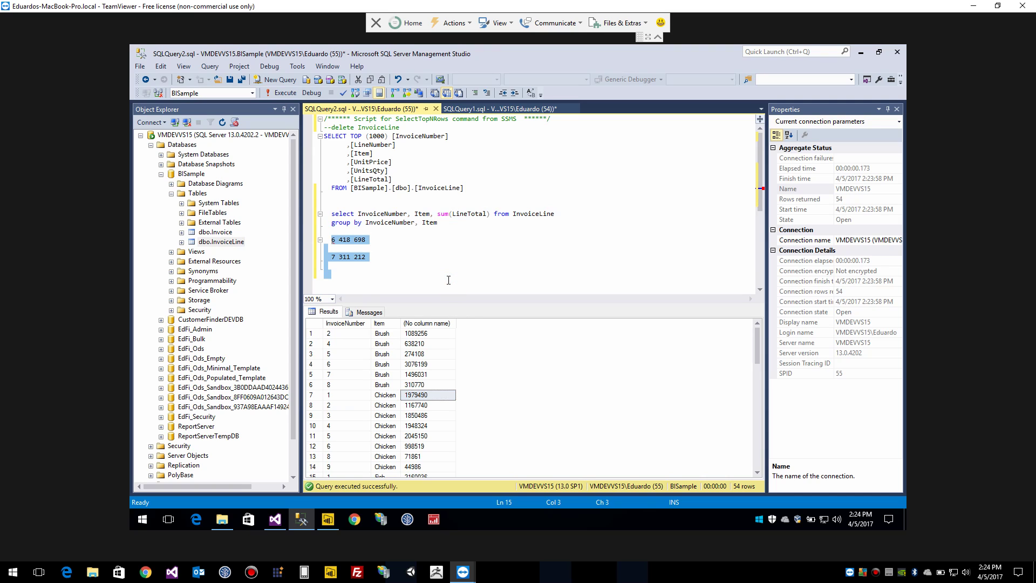
pyautogui.write('1979490')
pyautogui.press('Left')
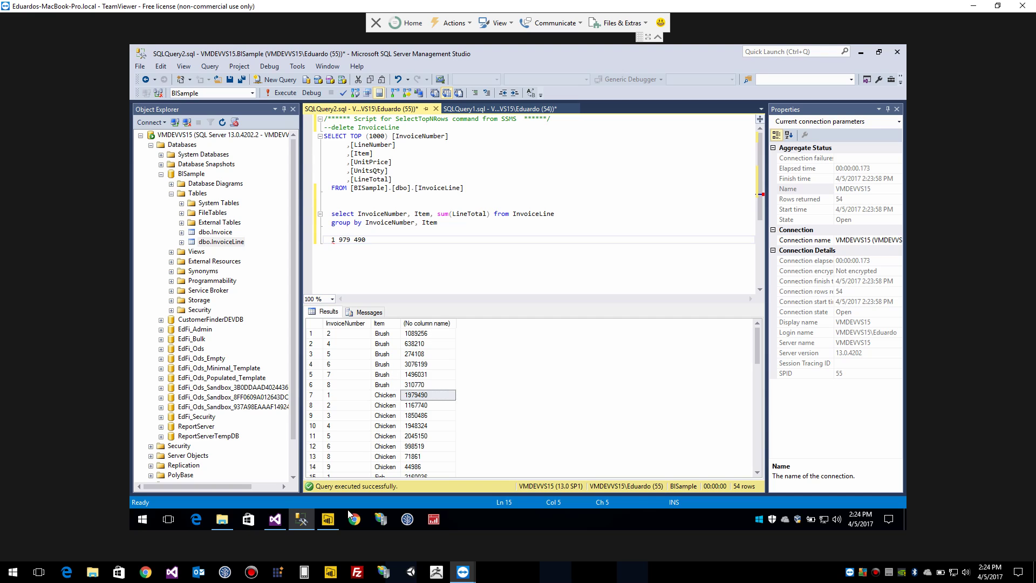
# Switch to Power BI Desktop and check the Chicken and Fish slices of the drilled pie chart against the SQL totals.
pyautogui.click(328, 519)
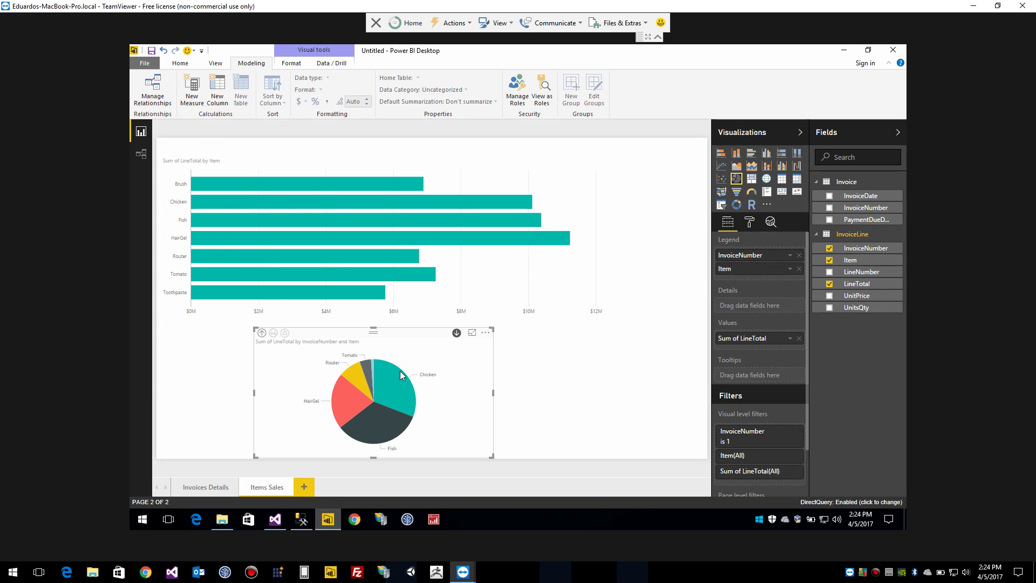
pyautogui.moveTo(387, 381)
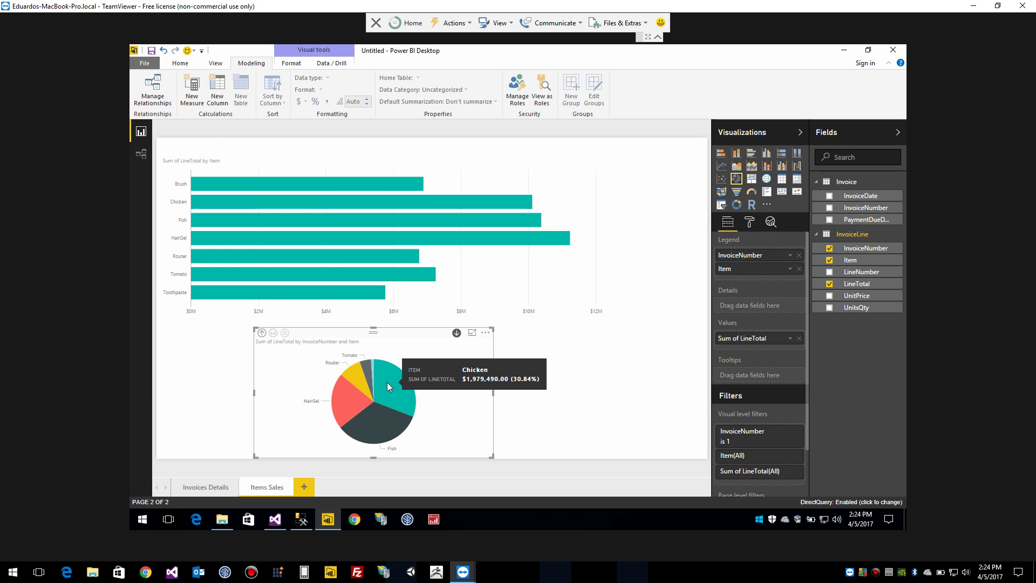
pyautogui.moveTo(375, 423)
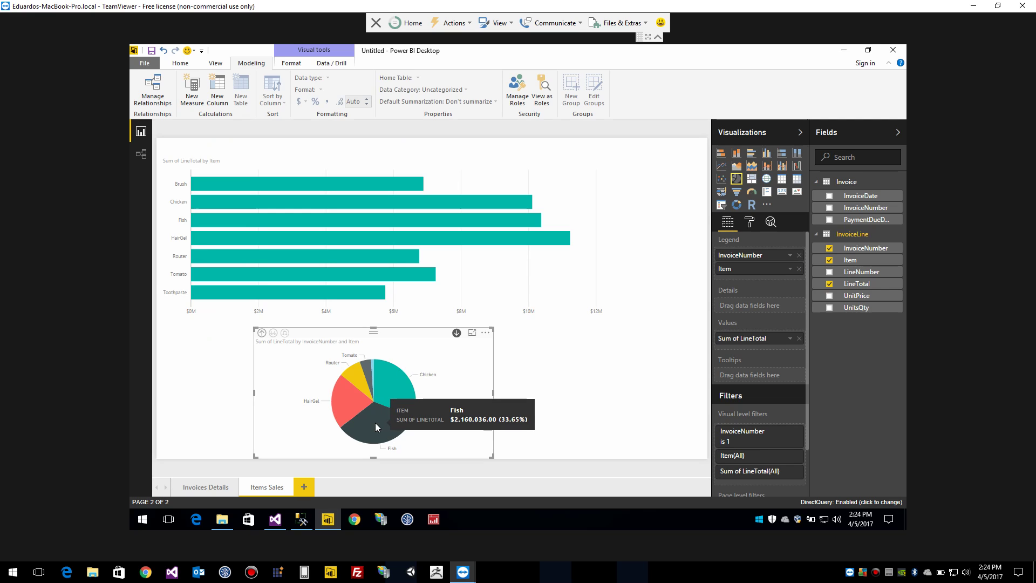
# Find the first invoice's Fish row in the SQL Server Management Studio results, and return to the drilled pie chart in Power BI Desktop.
pyautogui.click(300, 519)
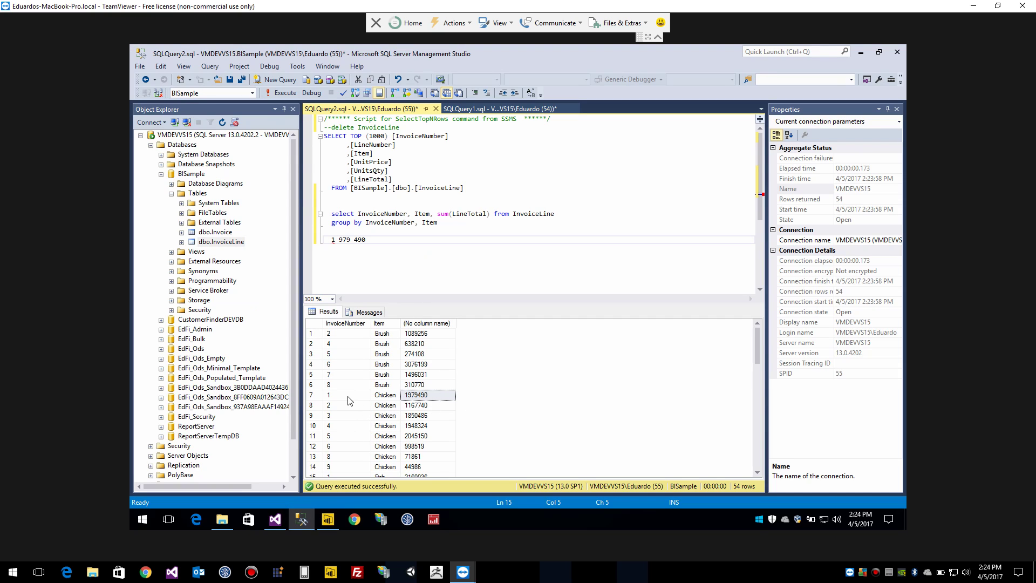
pyautogui.scroll(-4, 348, 400)
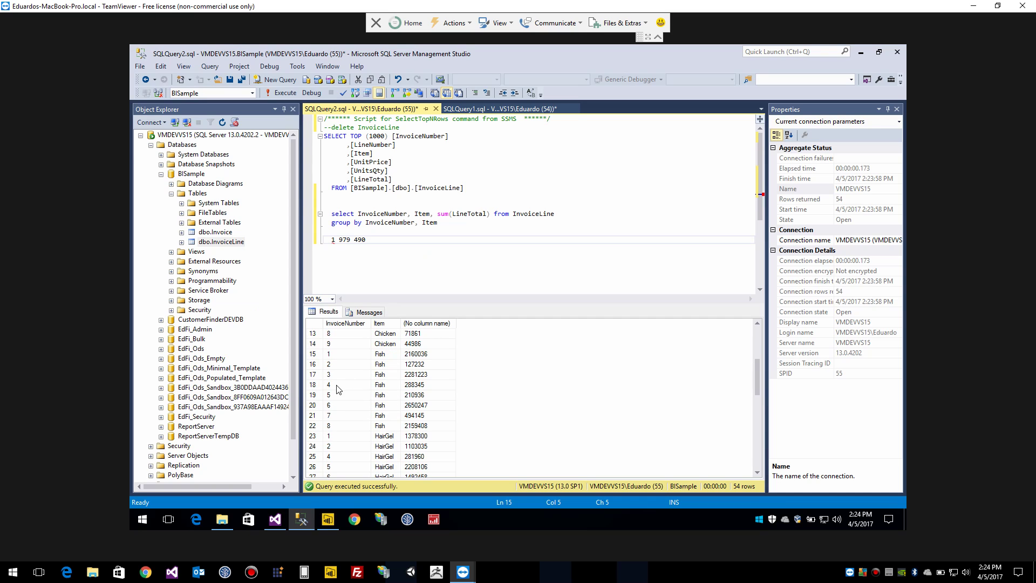
pyautogui.click(396, 357)
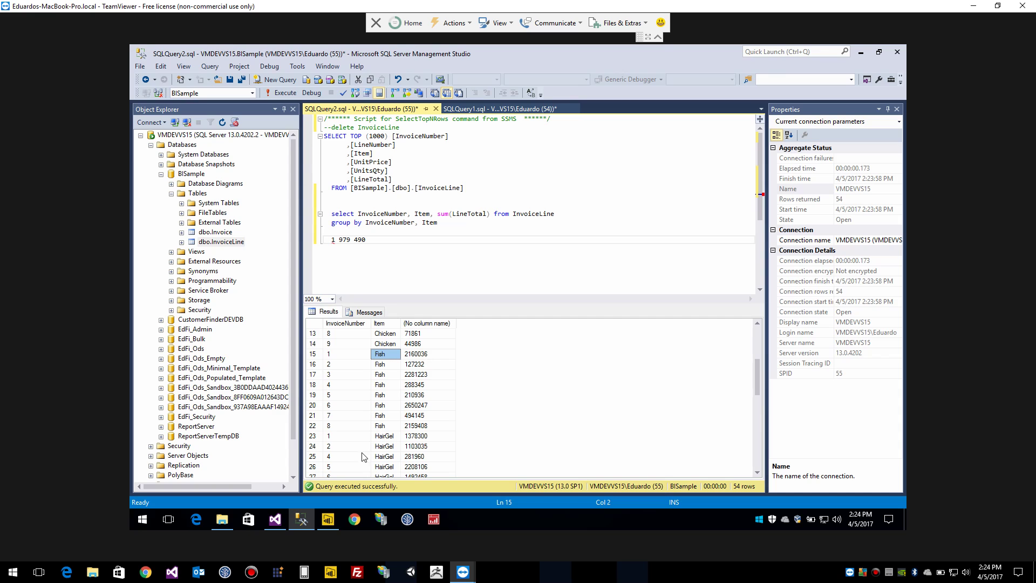
pyautogui.click(327, 519)
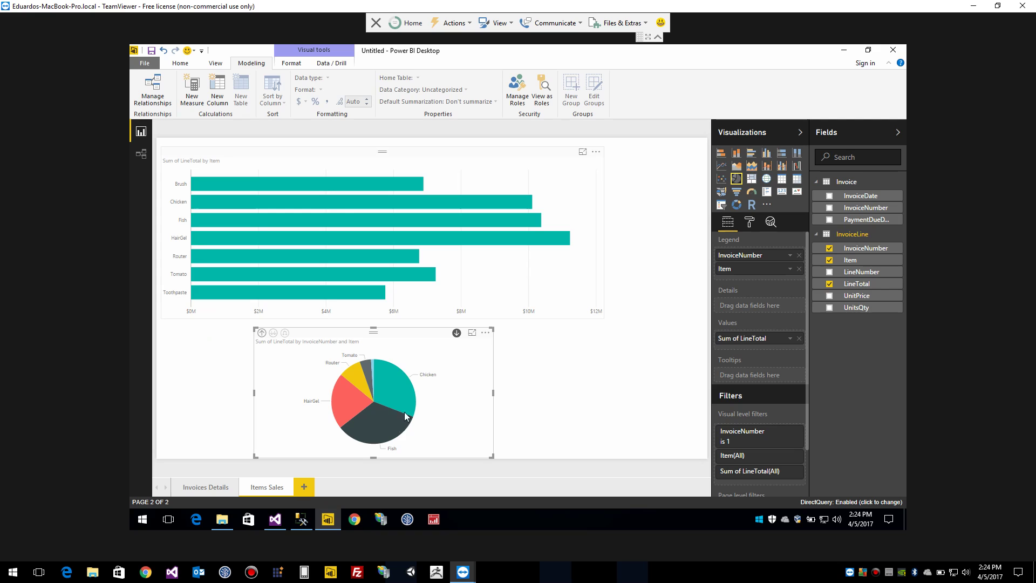
pyautogui.moveTo(278, 518)
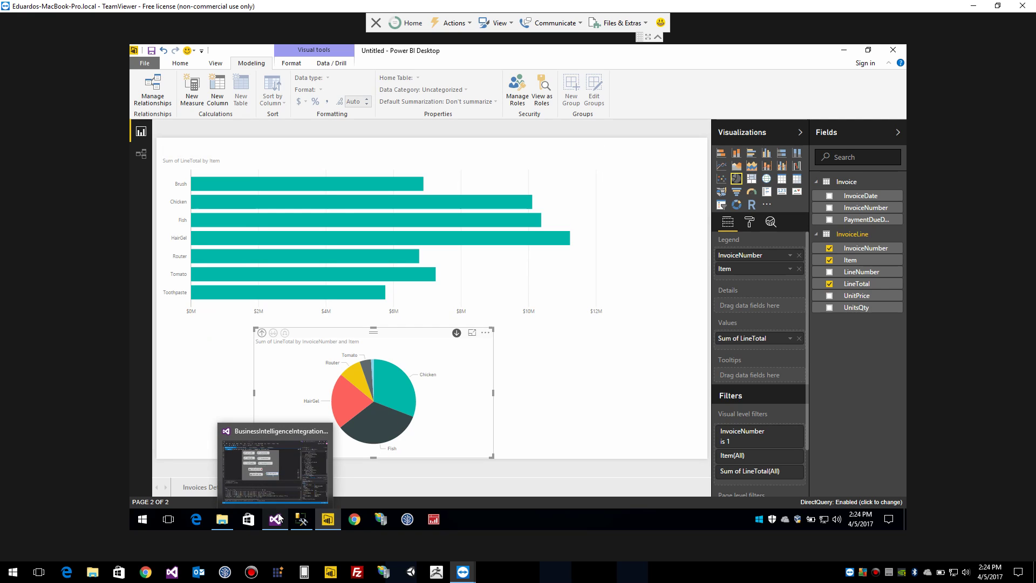